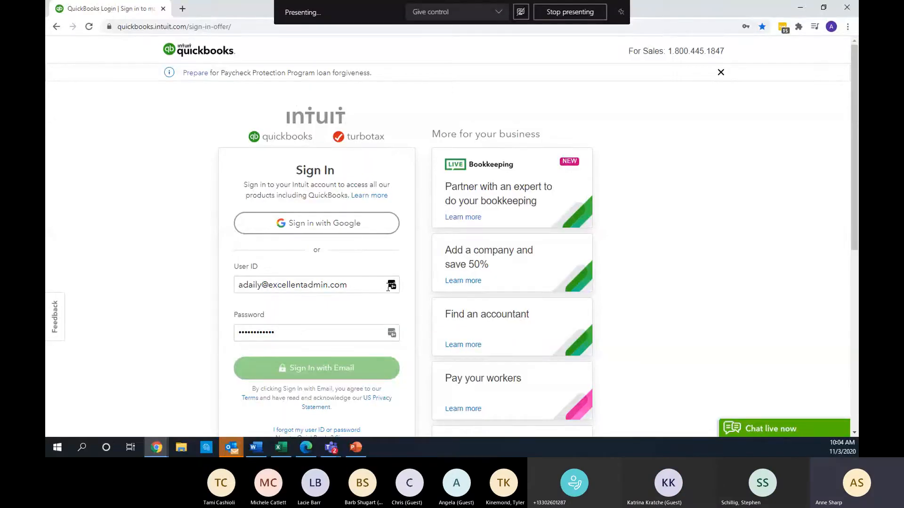
Sign in to the Excellent Admin accountant practice and open the One Of A Kind Pet Rescue client company.
left_click(334, 368)
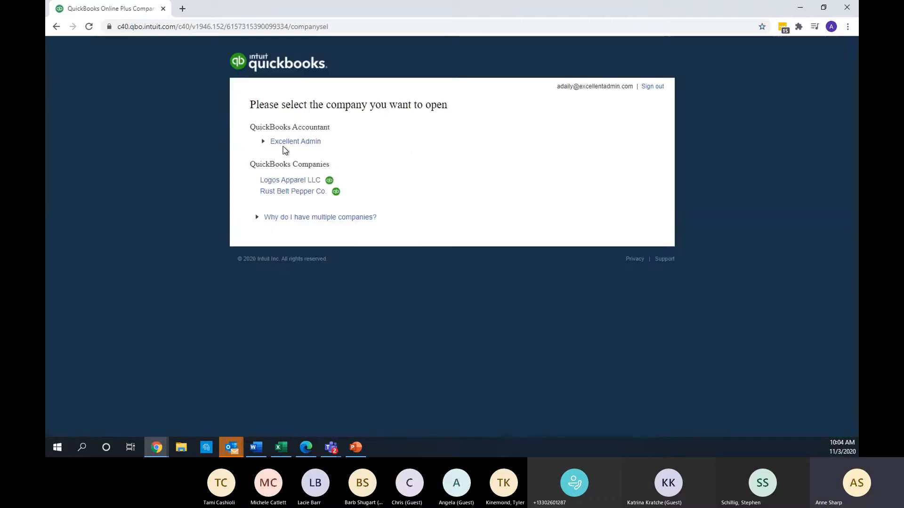
left_click(288, 141)
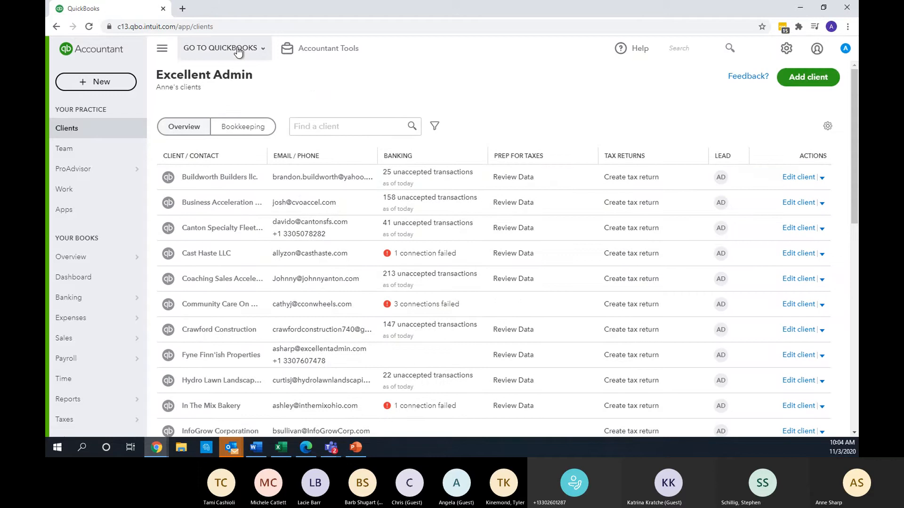
left_click(235, 47)
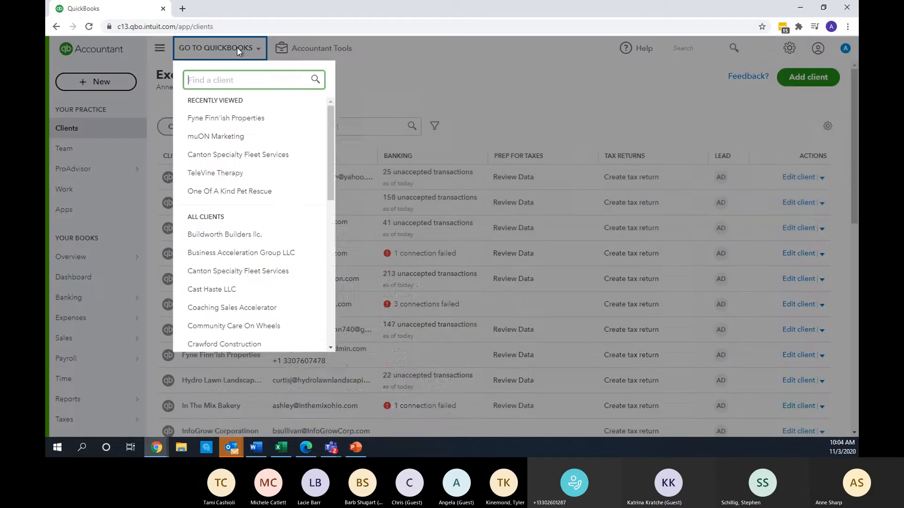
left_click(249, 192)
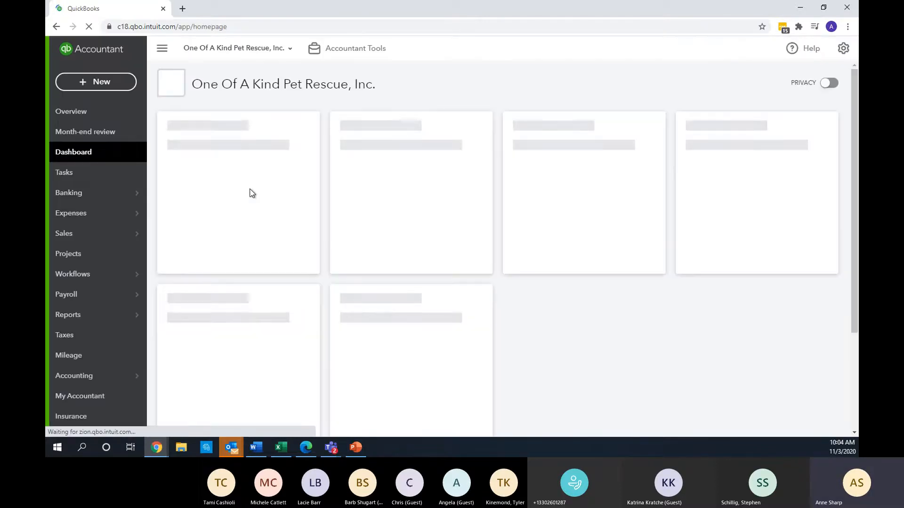
left_click(360, 450)
left_click_drag(580, 10, 857, 9)
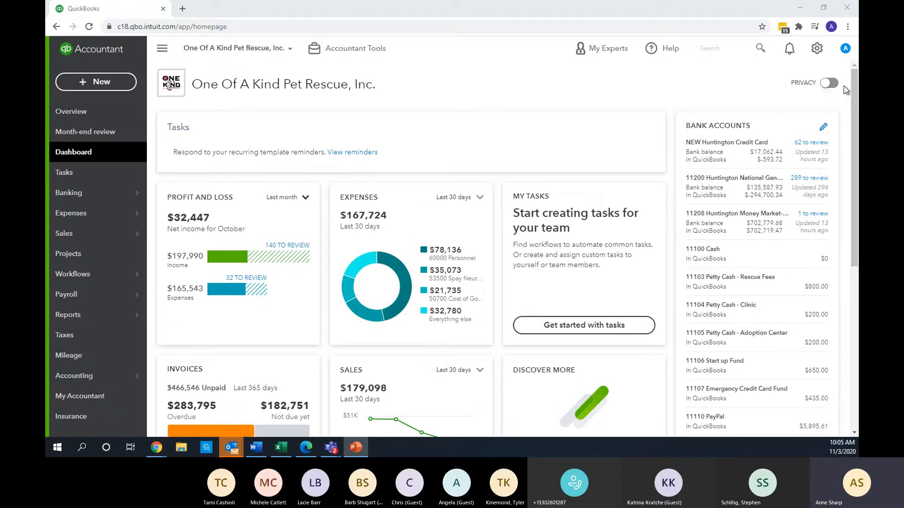
Go to the company's budgets list and open BUDGET 2019 for editing.
left_click(822, 48)
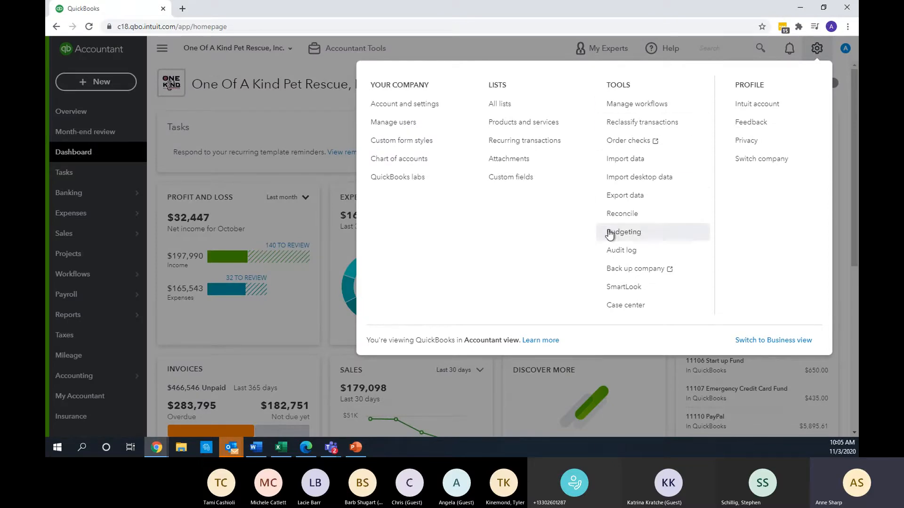
left_click(619, 233)
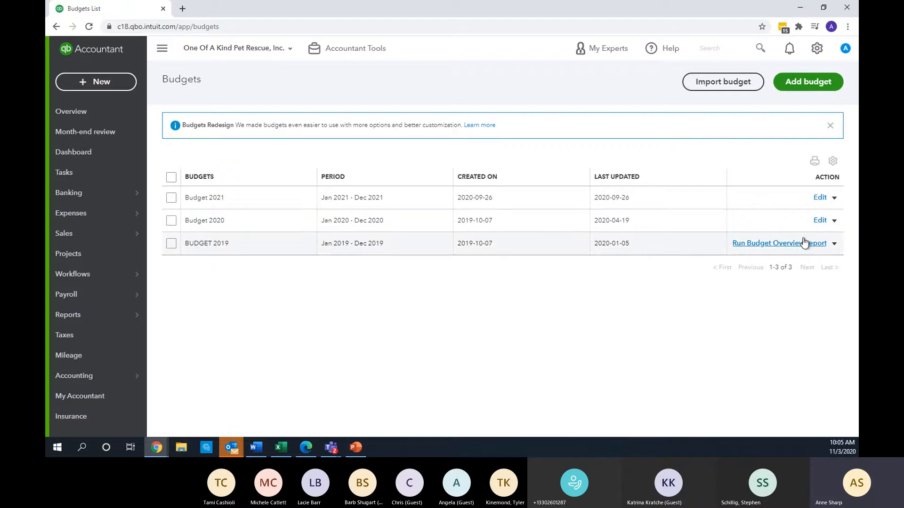
left_click(834, 244)
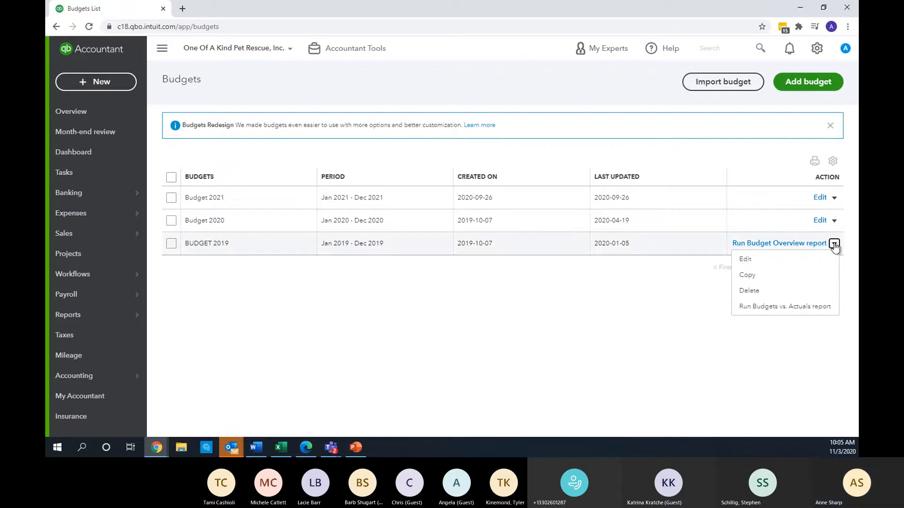
left_click(817, 259)
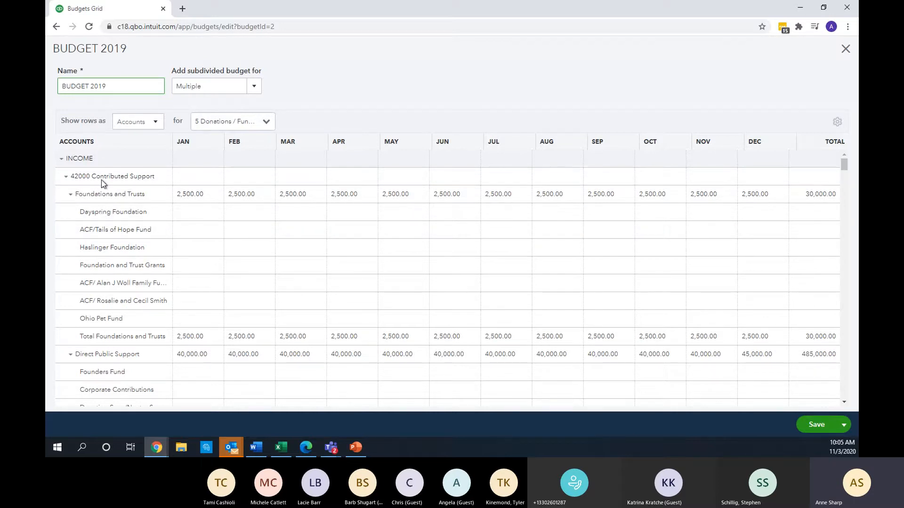
Examine the income accounts, their sub-accounts and monthly amounts in the BUDGET 2019 grid for Donations / Fundraising.
scroll(97, 304, "down", 5)
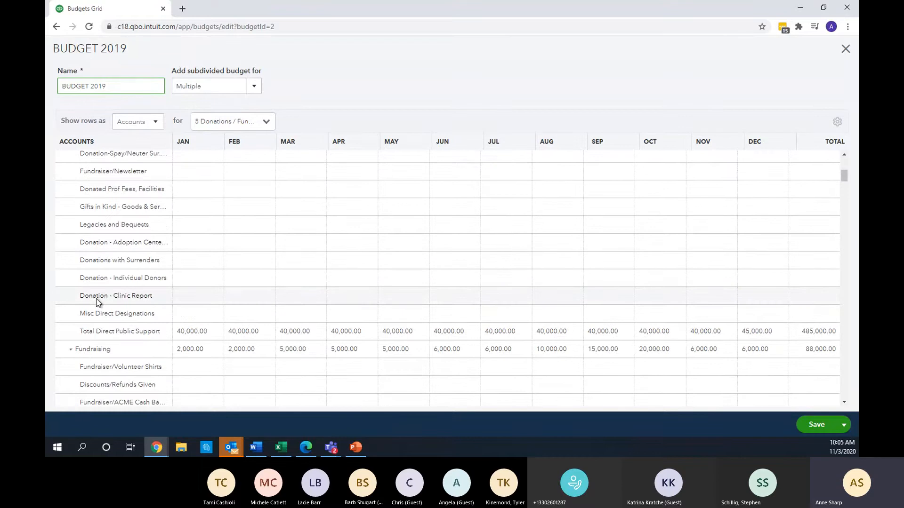
scroll(97, 303, "down", 1)
scroll(102, 299, "up", 6)
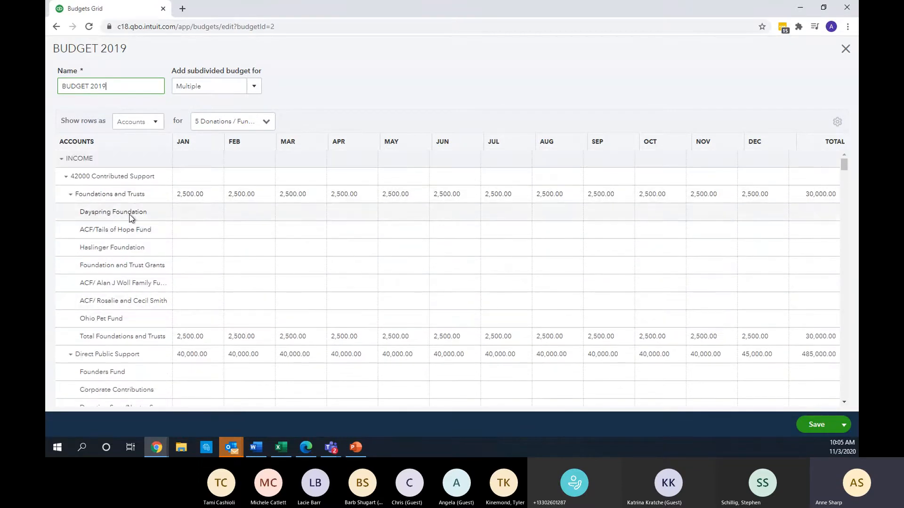
scroll(112, 376, "down", 3)
scroll(112, 376, "down", 1)
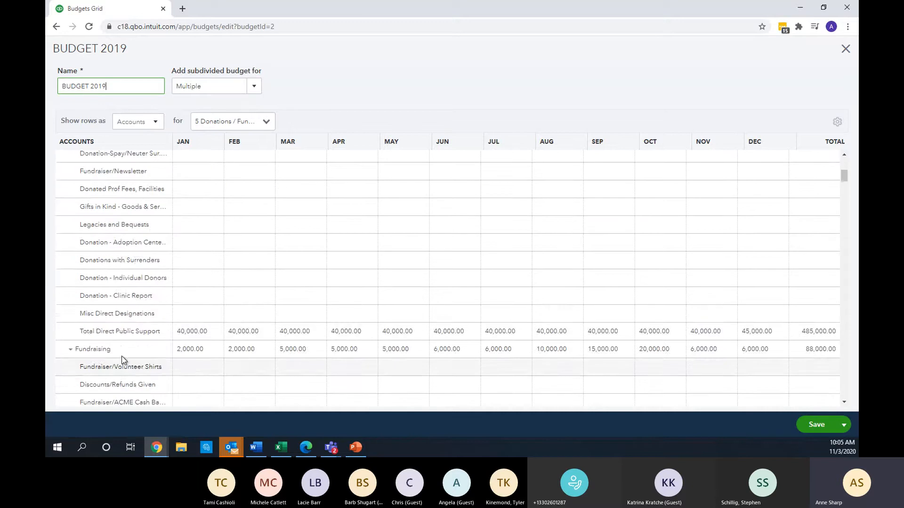
scroll(125, 359, "up", 3)
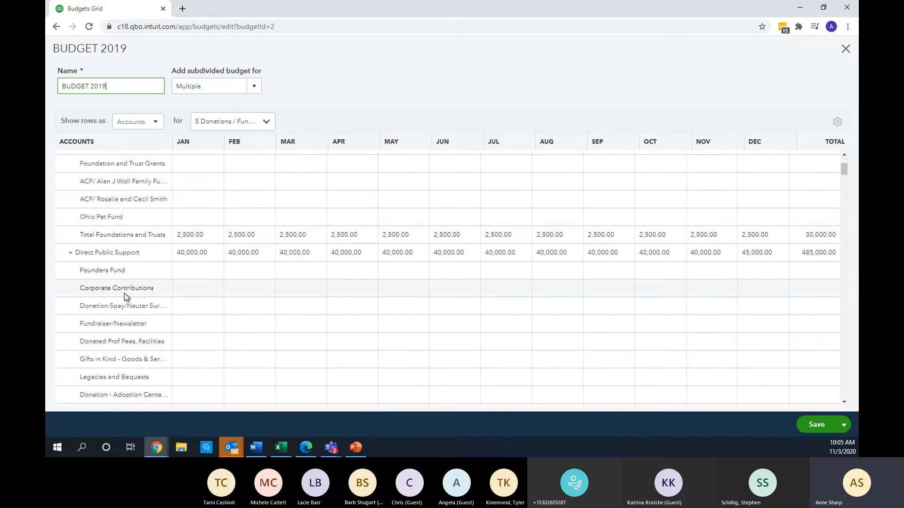
scroll(124, 293, "down", 7)
scroll(125, 297, "down", 8)
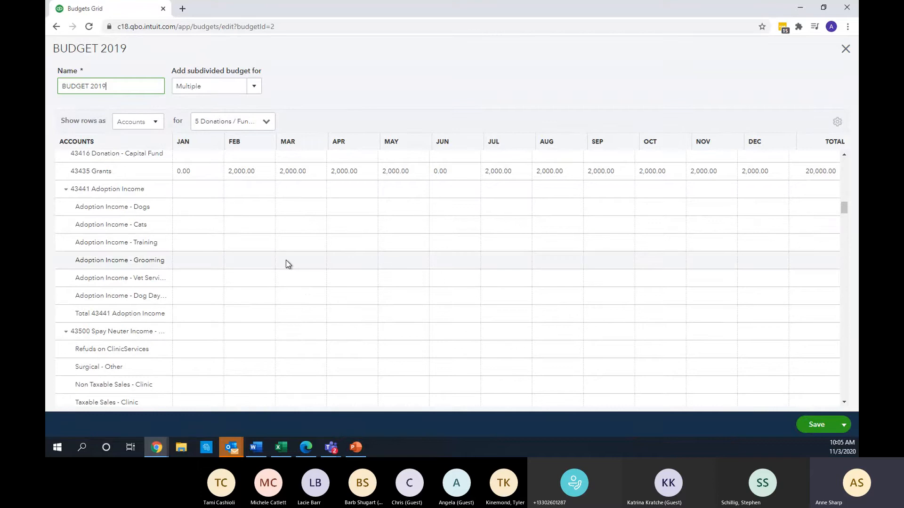
scroll(286, 260, "down", 1)
scroll(148, 232, "down", 6)
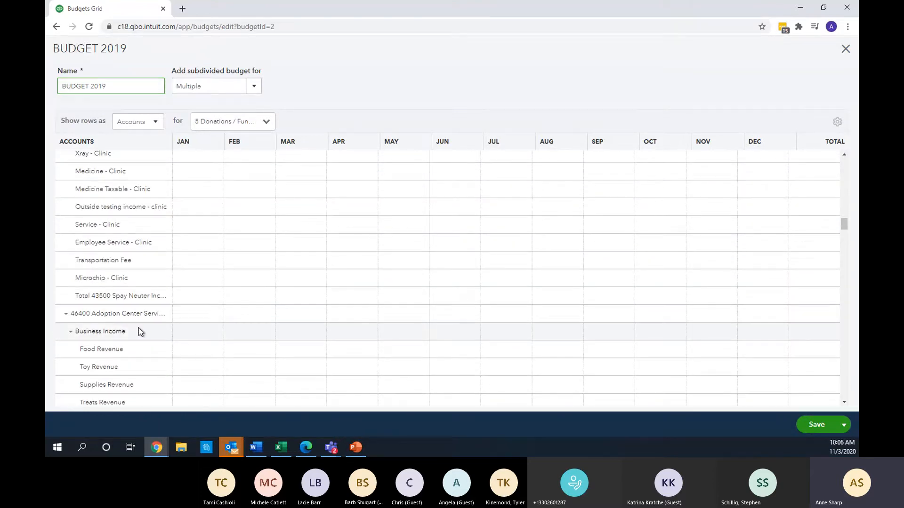
scroll(141, 330, "up", 12)
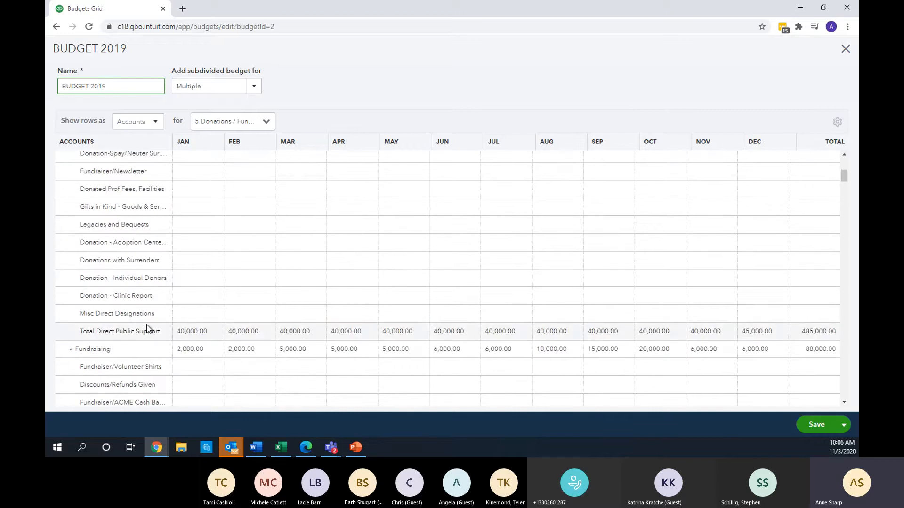
scroll(146, 328, "up", 5)
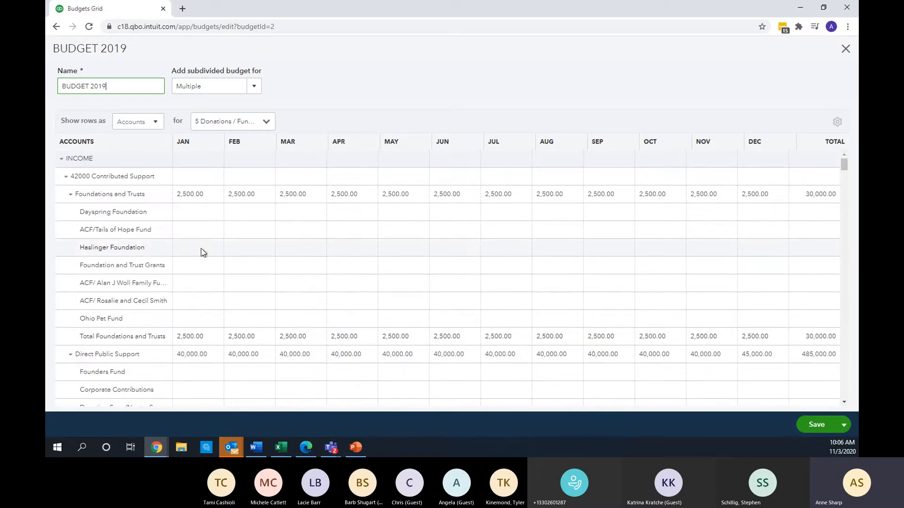
Enter 20120 as the January budget for Haslinger Foundation and copy it across the remaining months.
left_click(202, 253)
type("201")
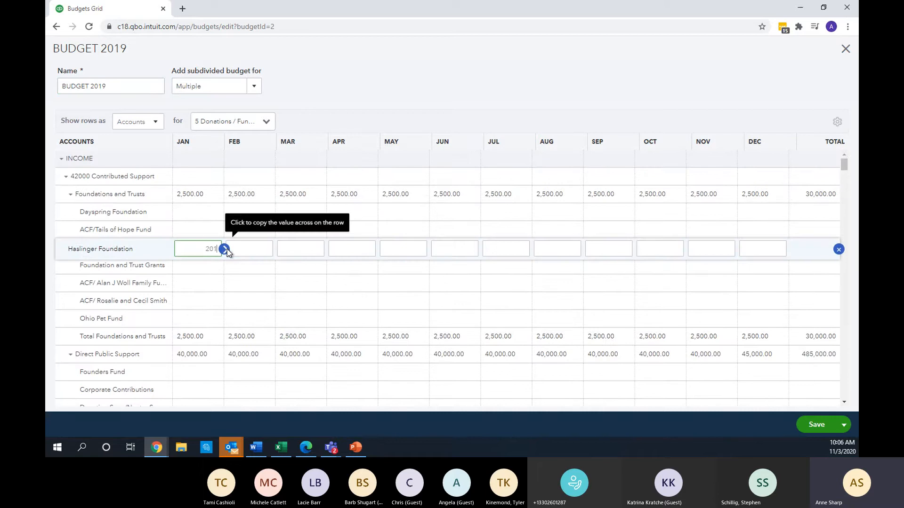
type("20")
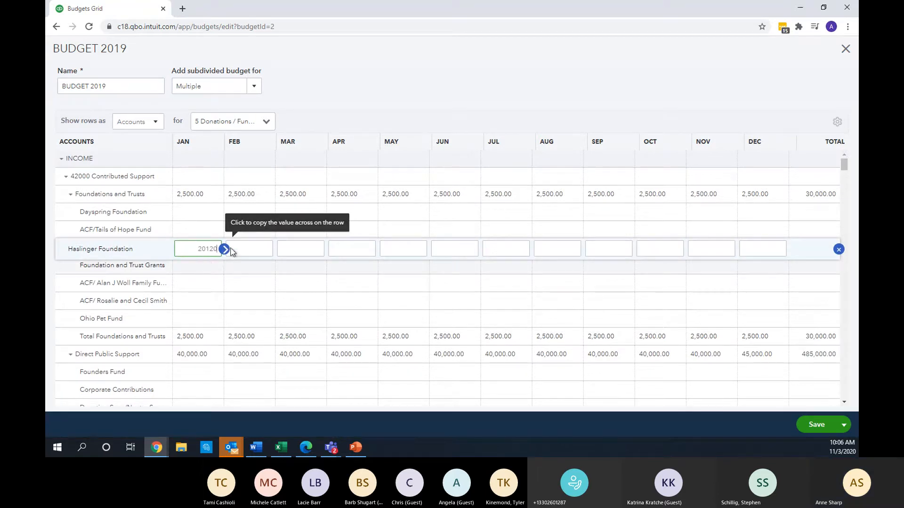
key("Return")
left_click(222, 250)
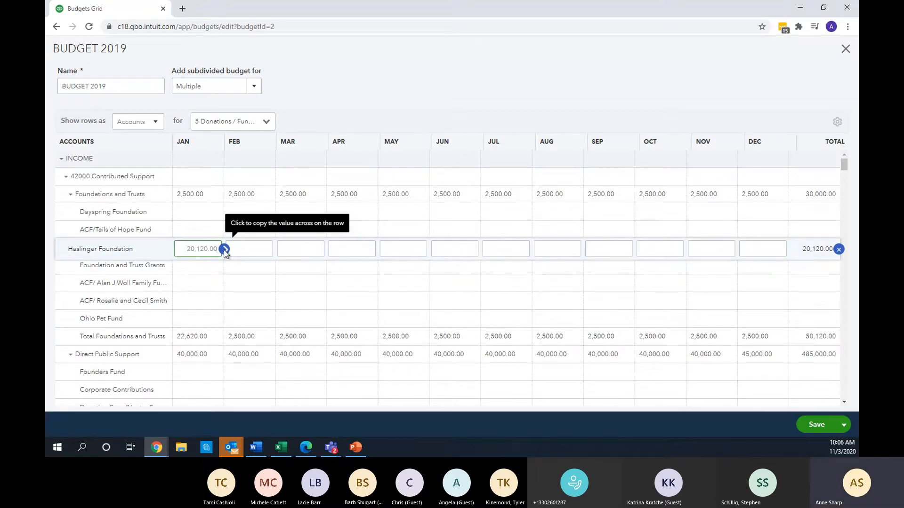
left_click(224, 249)
left_click(226, 249)
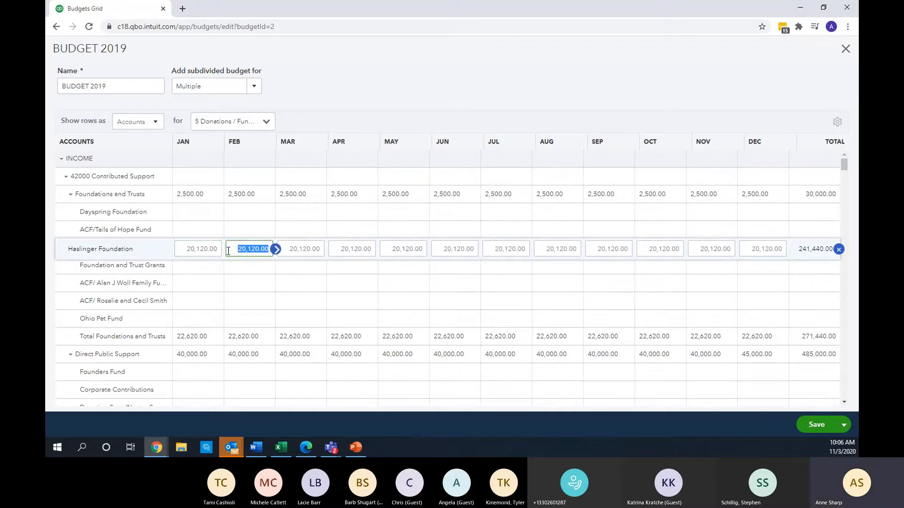
Clear all monthly amounts from the Haslinger Foundation row.
left_click(839, 250)
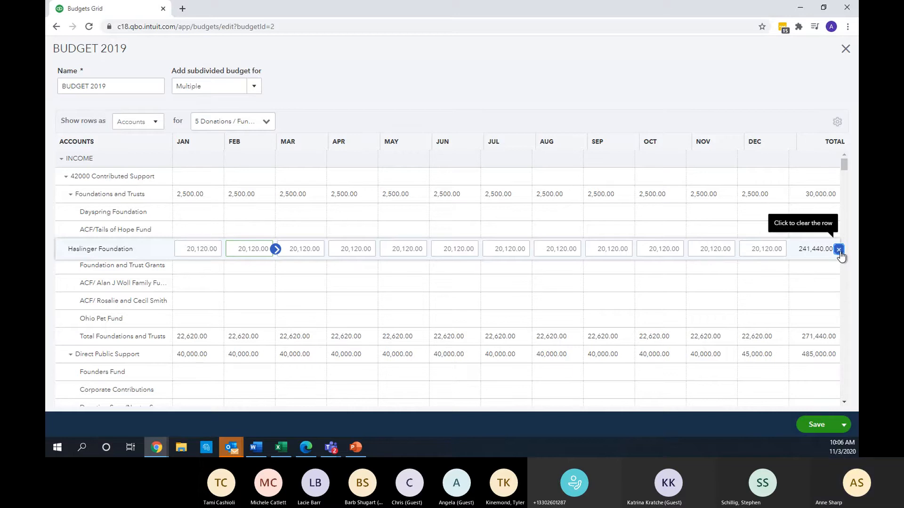
scroll(841, 254, "down", 5)
scroll(619, 250, "up", 5)
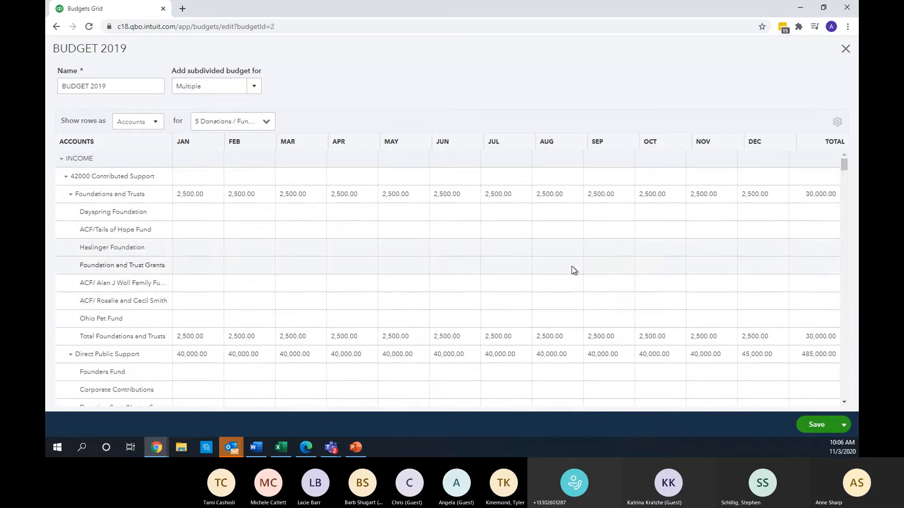
Look over the direct public support and fundraising rows and check which subdivisions the budget grid can be shown for.
scroll(278, 237, "down", 5)
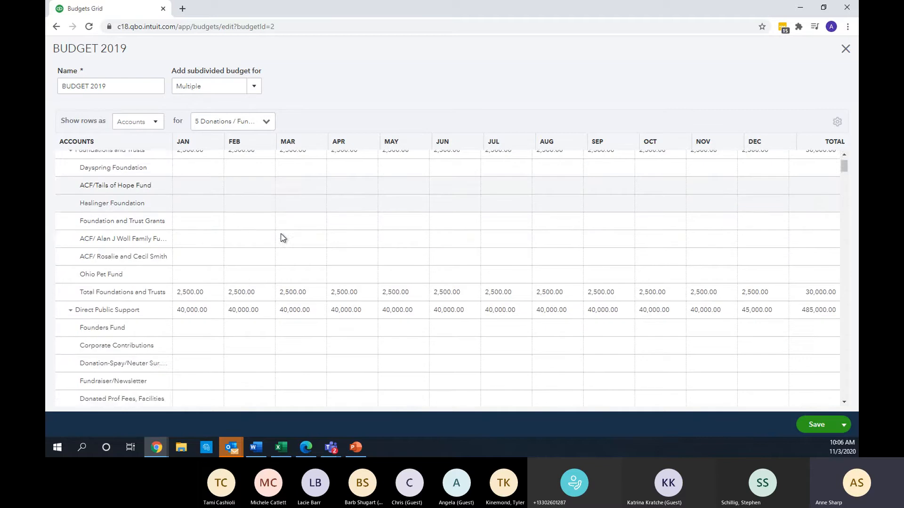
scroll(285, 243, "down", 5)
scroll(289, 250, "up", 3)
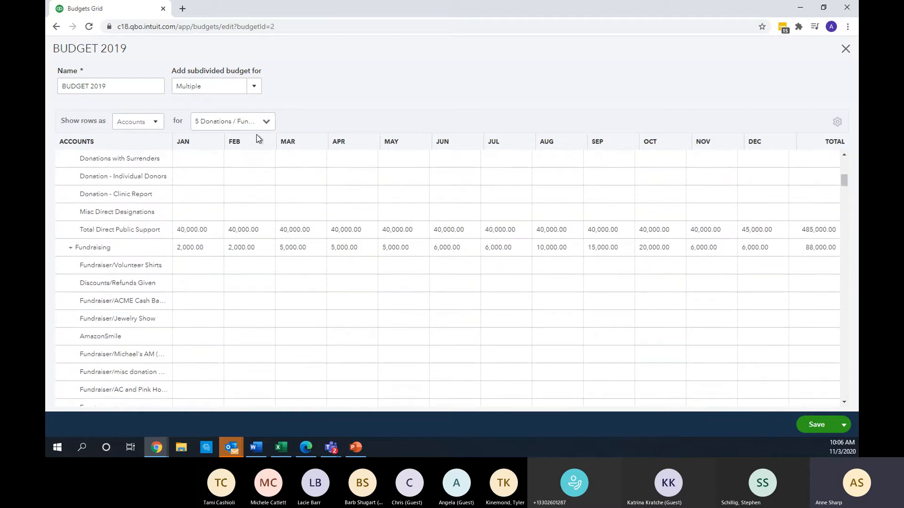
left_click(264, 121)
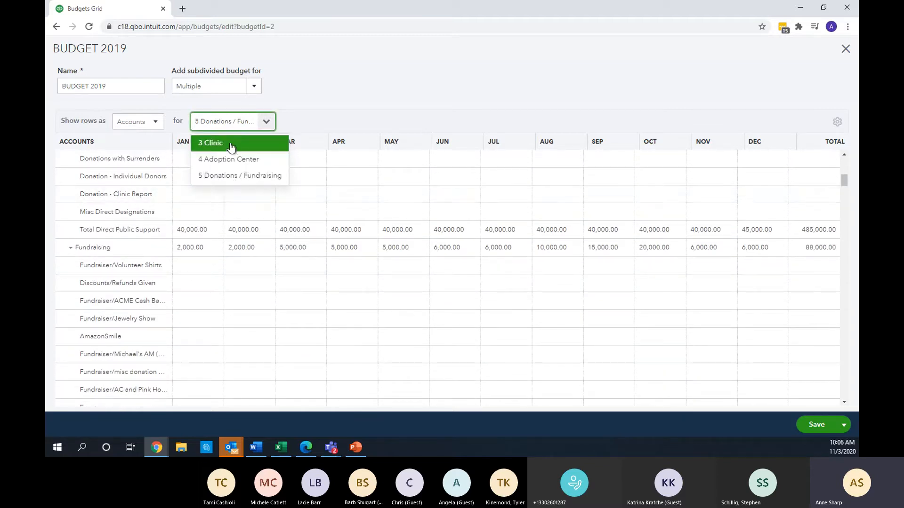
key("Up")
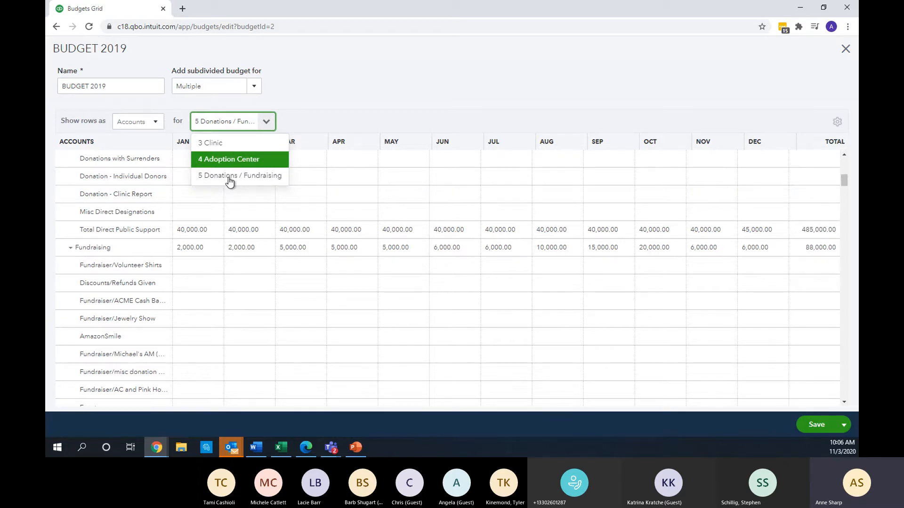
Open the Fundraiser/ACME Cash Back row for editing and step through its January to June cells.
left_click(257, 300)
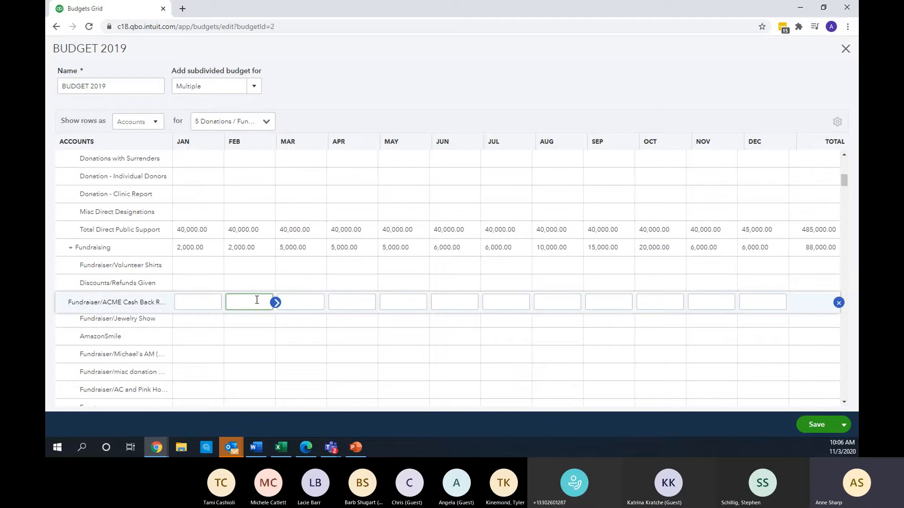
left_click(209, 304)
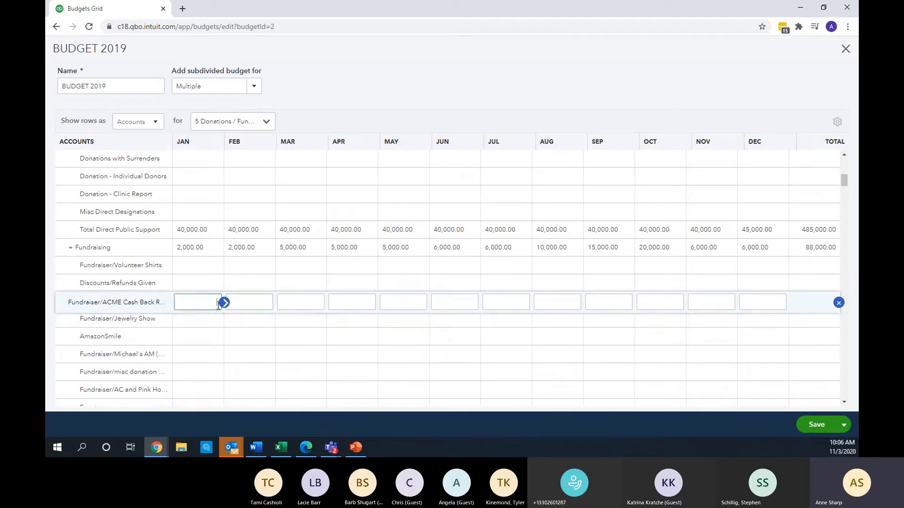
left_click(313, 306)
left_click(362, 307)
left_click(419, 307)
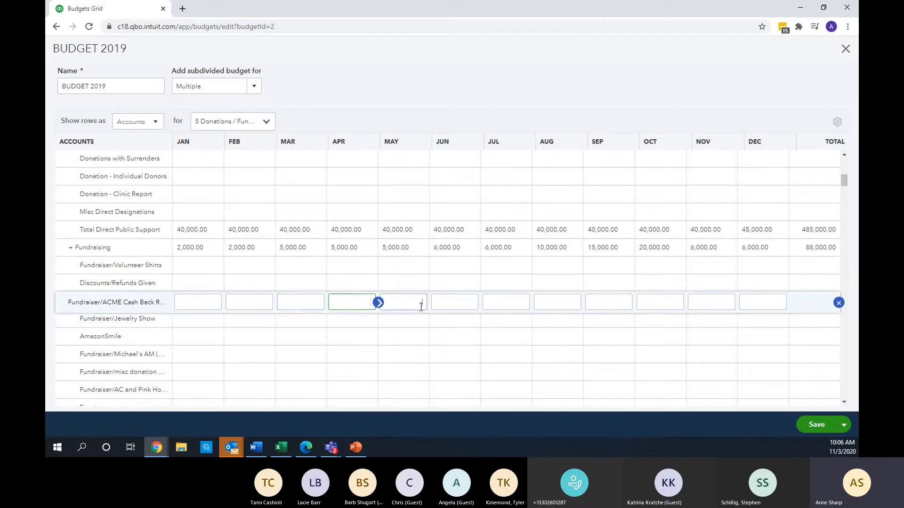
left_click(446, 305)
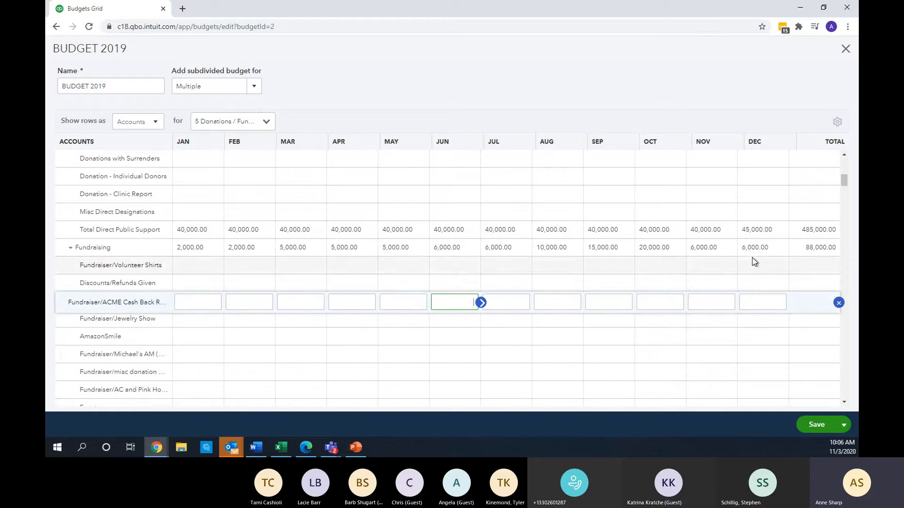
left_click(807, 304)
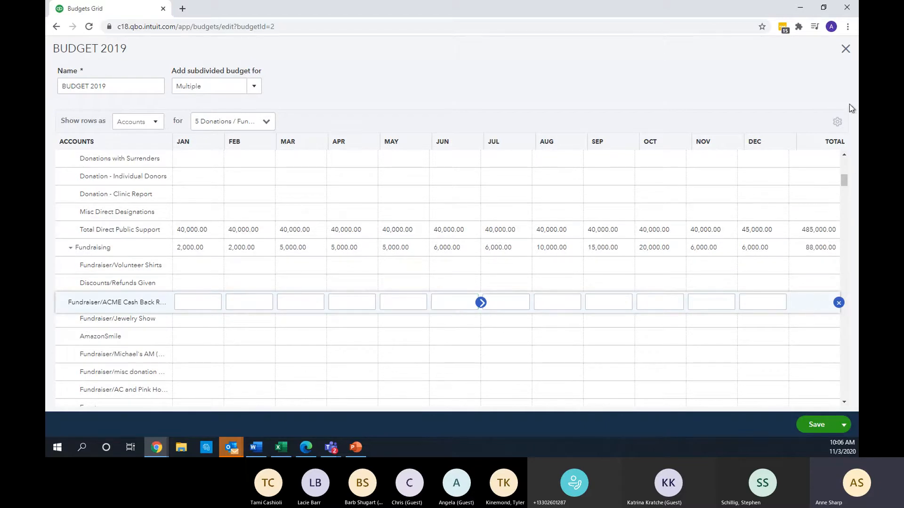
Set the budget grid to view by quarter, and try hiding the blank rows before showing them again.
left_click(836, 123)
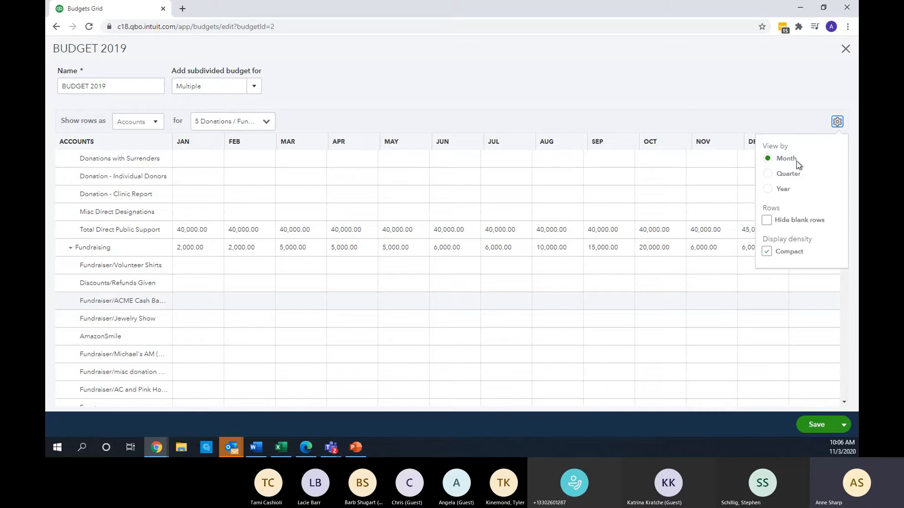
left_click(769, 175)
left_click(767, 221)
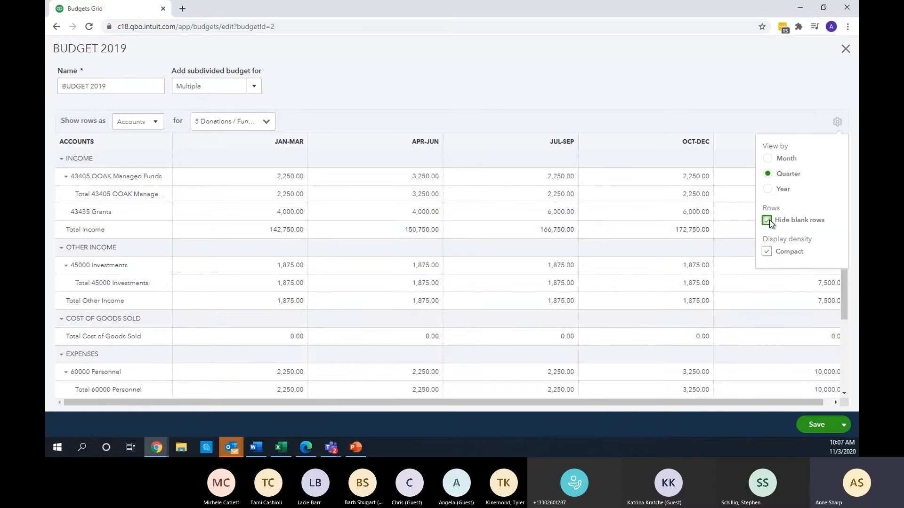
left_click(768, 220)
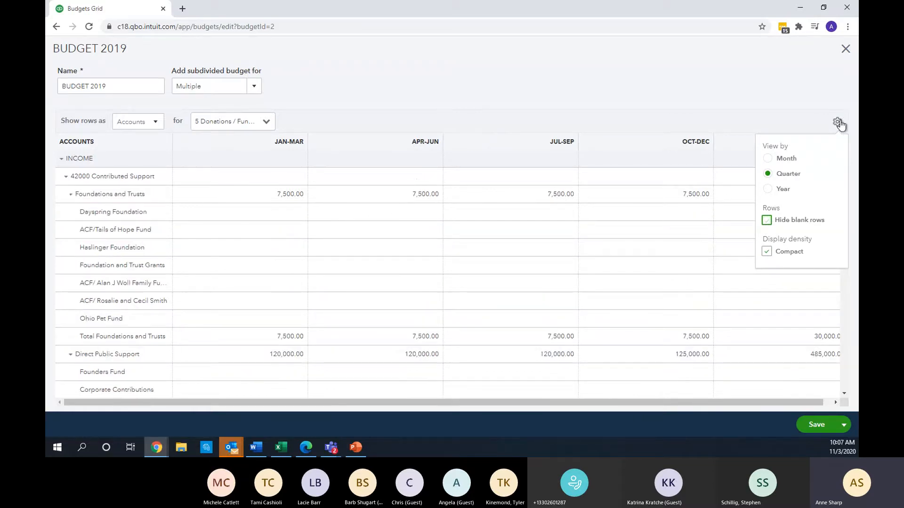
Leave BUDGET 2019 without saving and check which actions are available for Budget 2021 in the budgets list.
left_click(837, 121)
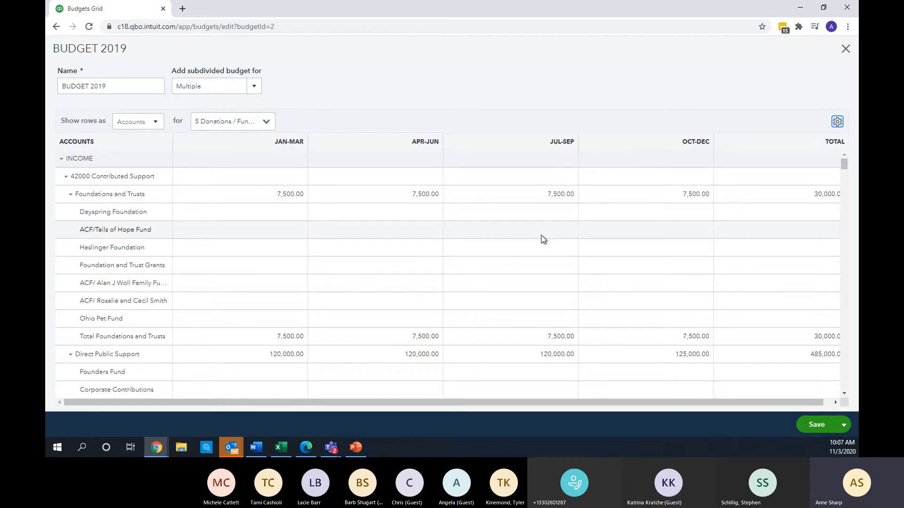
left_click(846, 49)
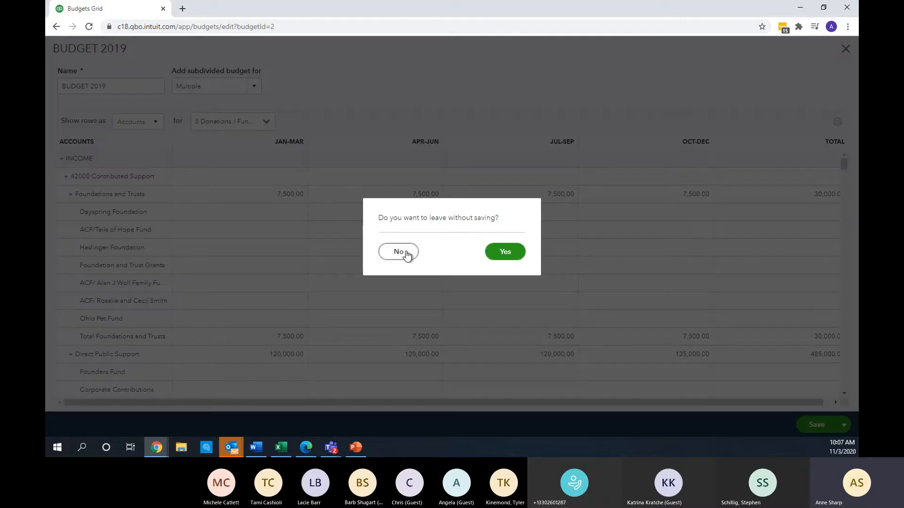
left_click(493, 251)
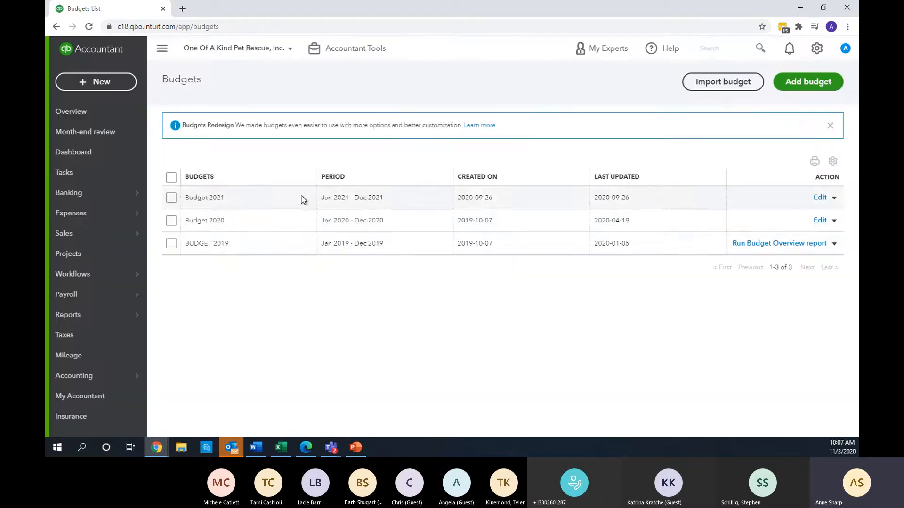
left_click(834, 197)
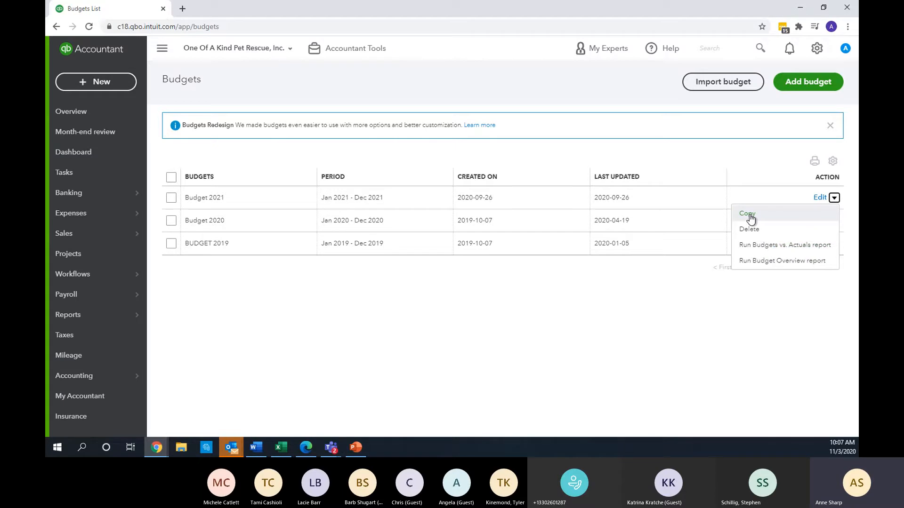
Open the budget import page and look at the file selection for uploading a filled-in template, without choosing a file.
left_click(714, 83)
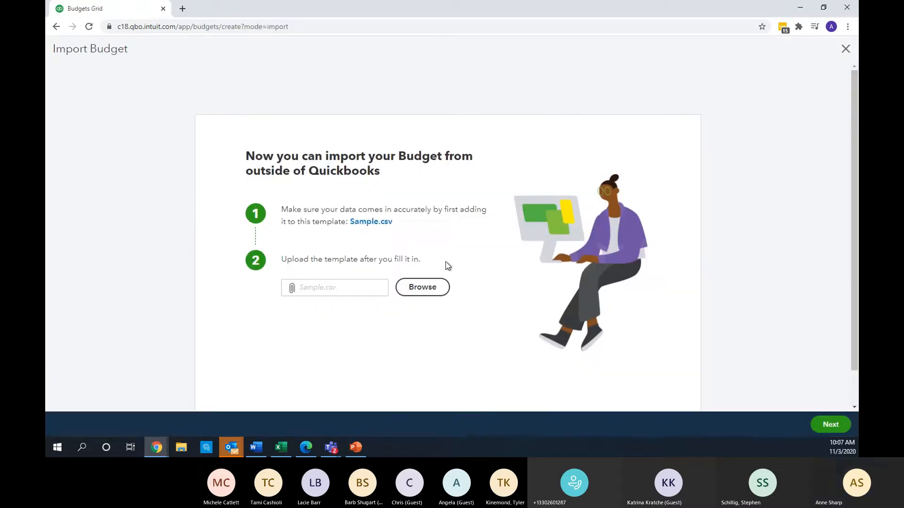
left_click(429, 294)
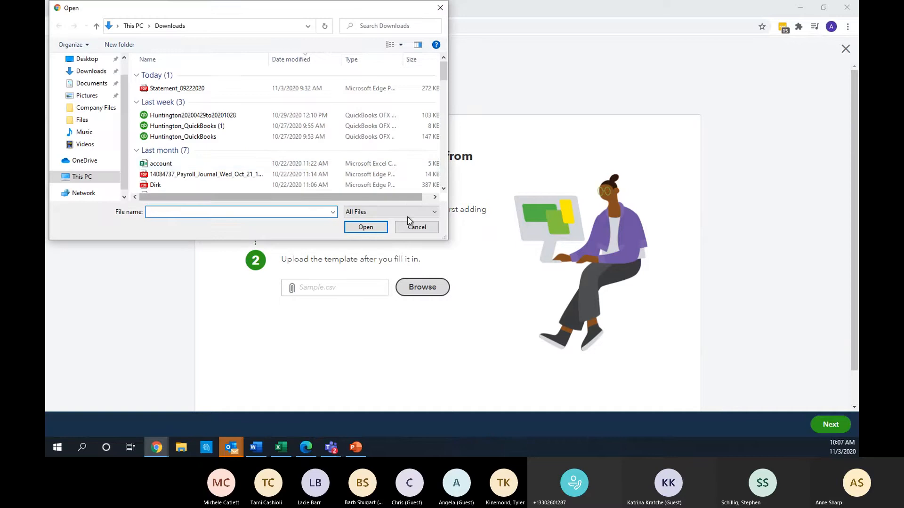
left_click(416, 226)
Download the Sample.csv budget template, open it in Excel and dismiss the data loss notice.
left_click(381, 224)
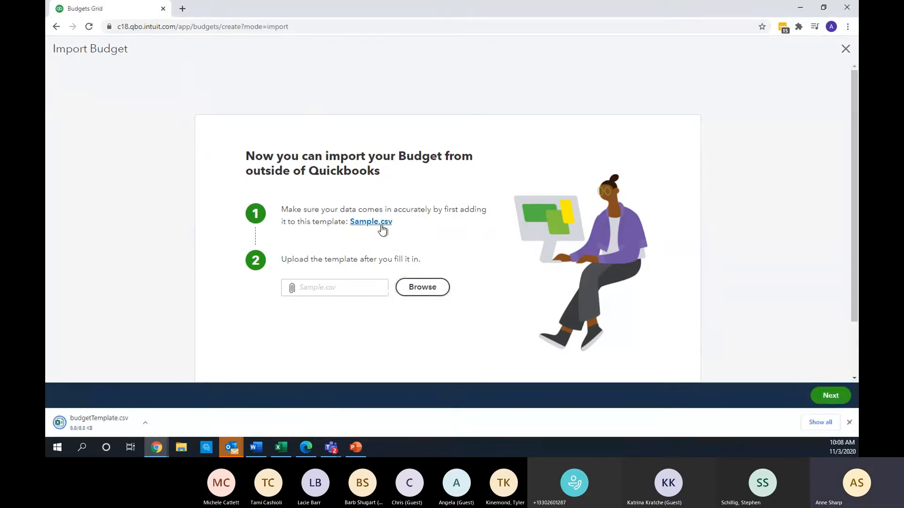
left_click(120, 419)
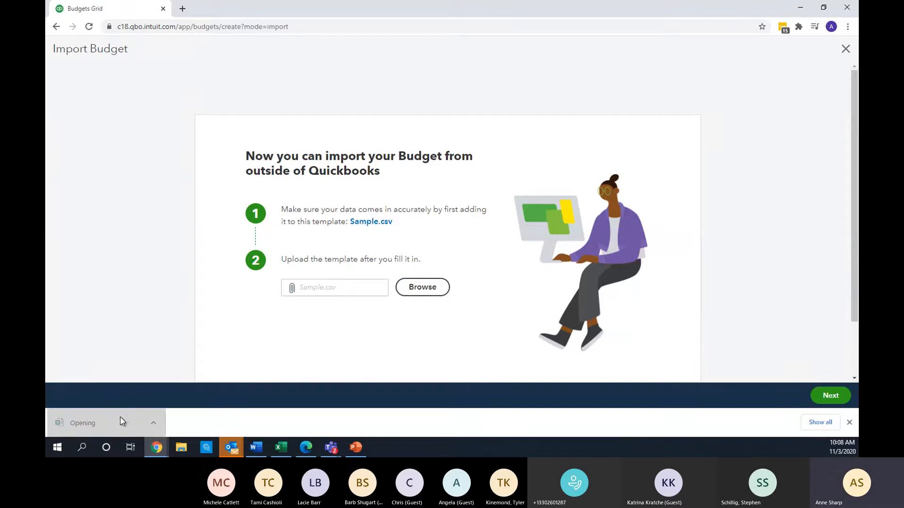
left_click(126, 419)
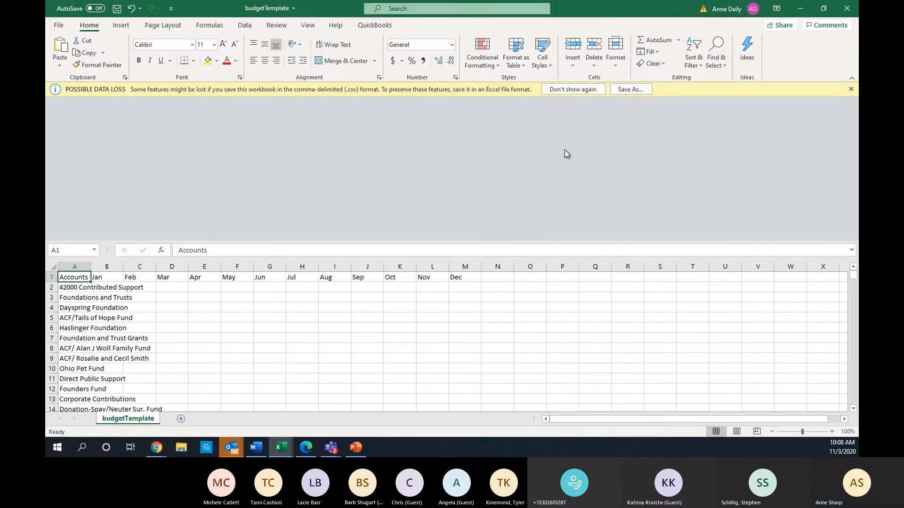
left_click(850, 89)
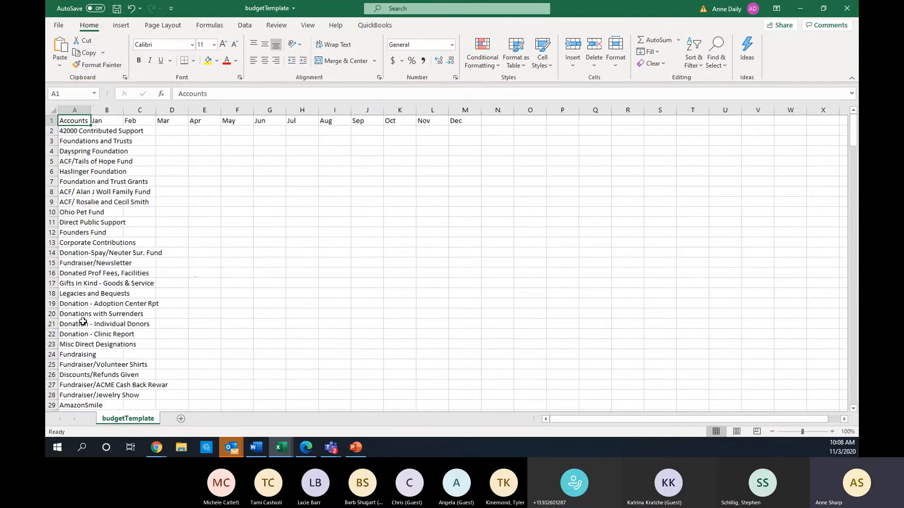
Look through the account rows of the budget template, close the workbook and leave the budget import.
scroll(82, 274, "down", 2)
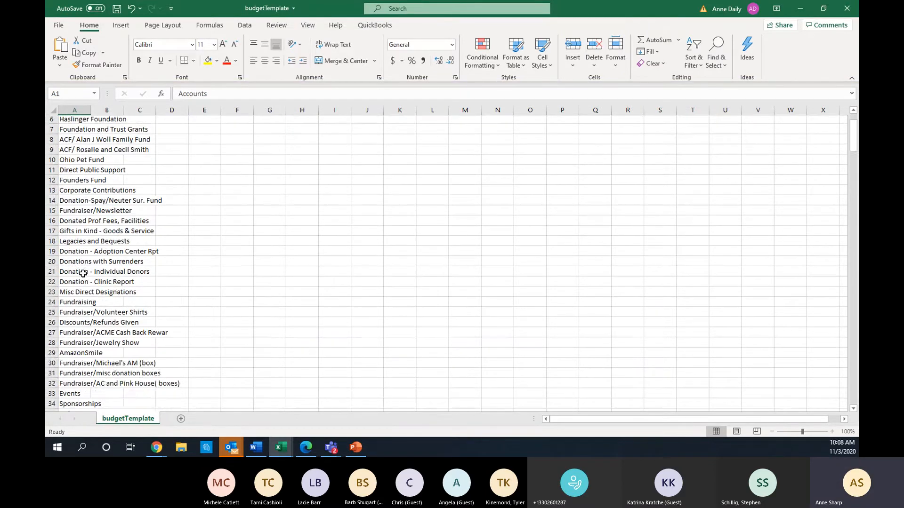
scroll(83, 274, "down", 10)
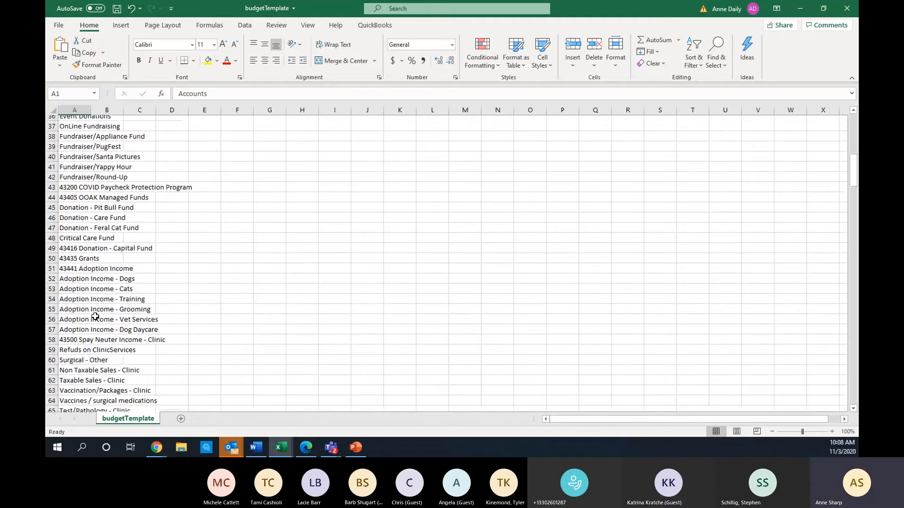
scroll(95, 316, "up", 6)
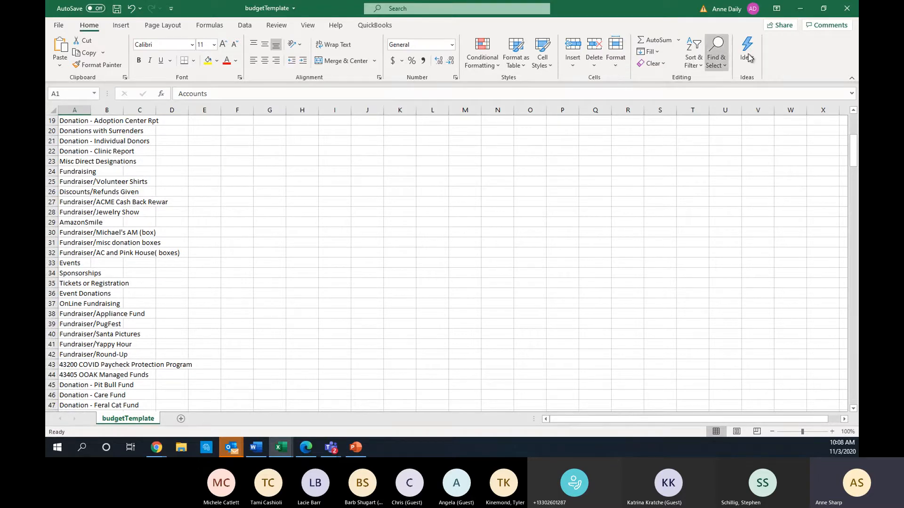
left_click(846, 8)
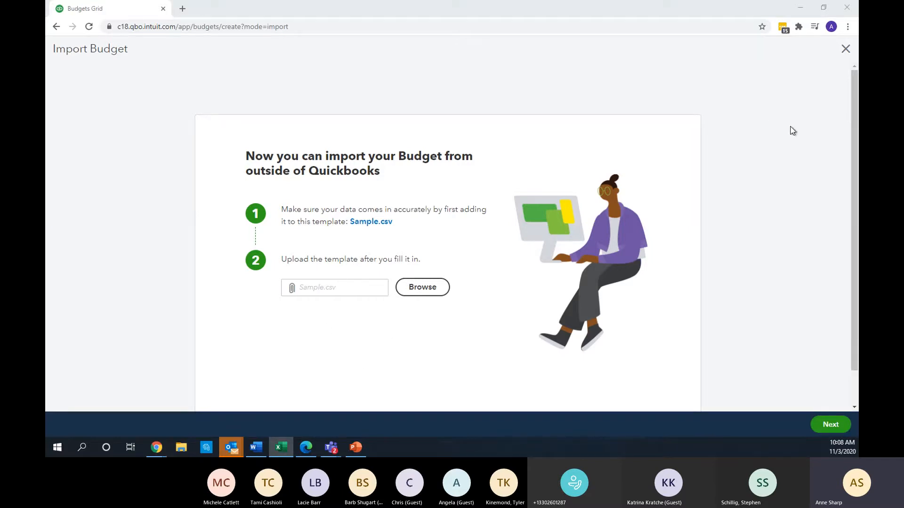
left_click(845, 49)
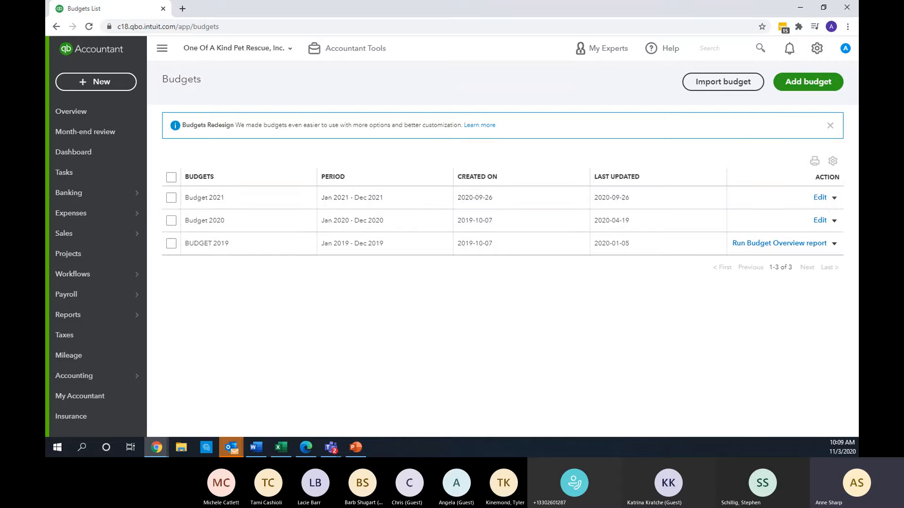
key("alt+Tab")
key("alt+Tab")
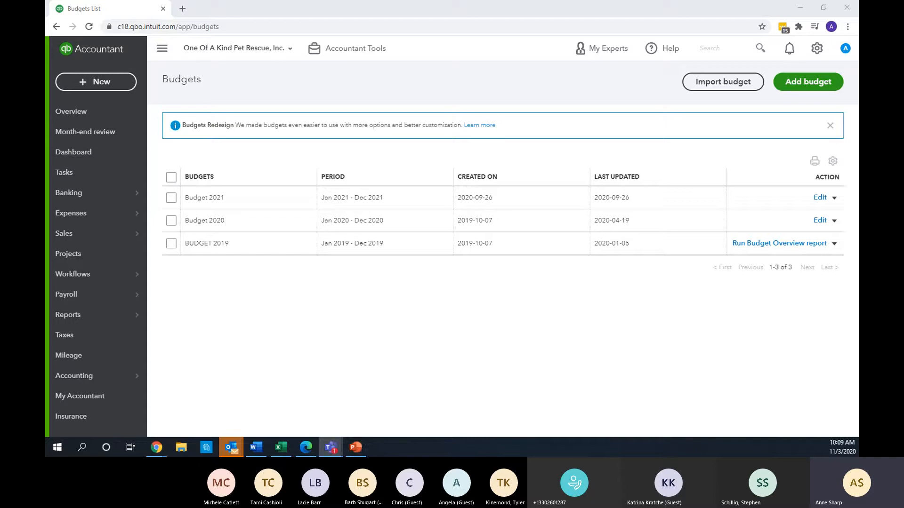
key("alt+Tab")
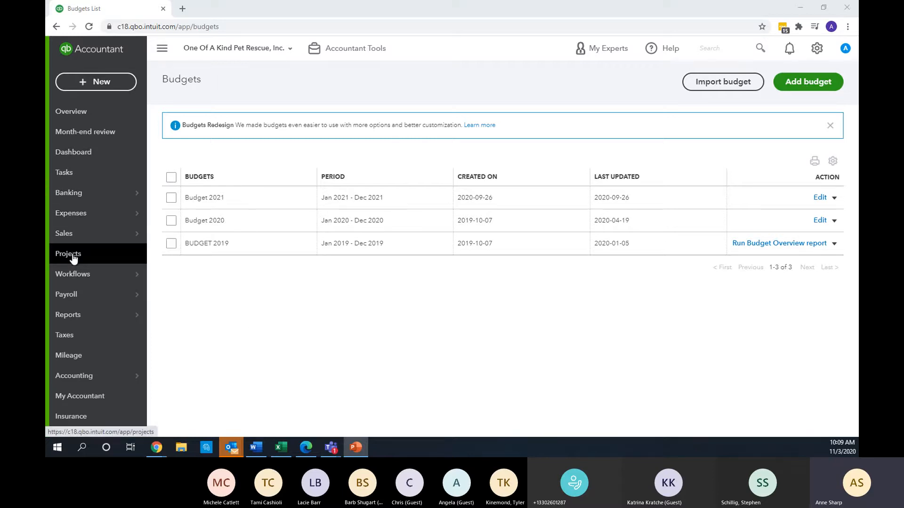
Open the Employees page of the payroll area in QuickBooks Online.
mouse_move(121, 297)
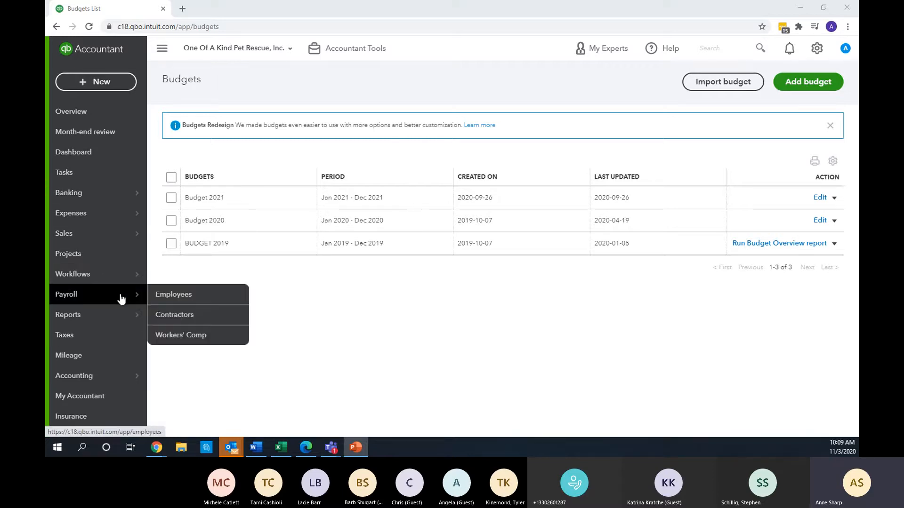
left_click(121, 297)
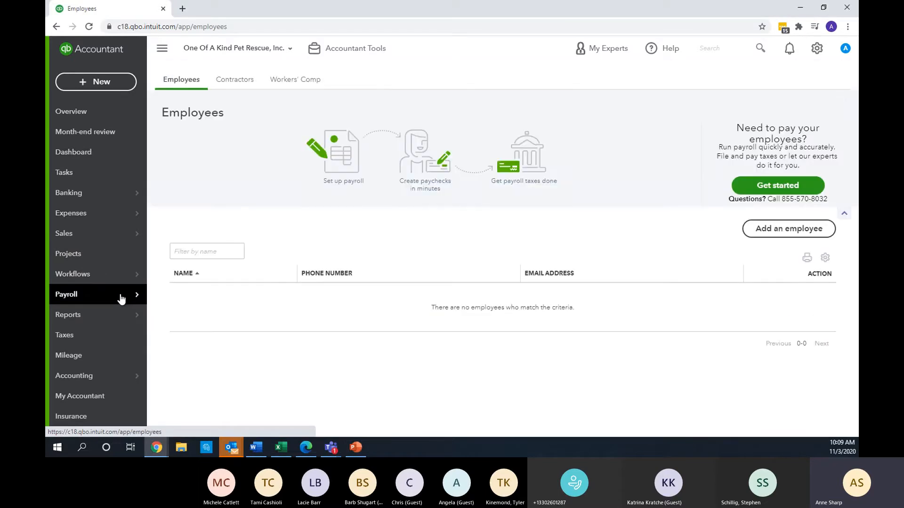
mouse_move(110, 323)
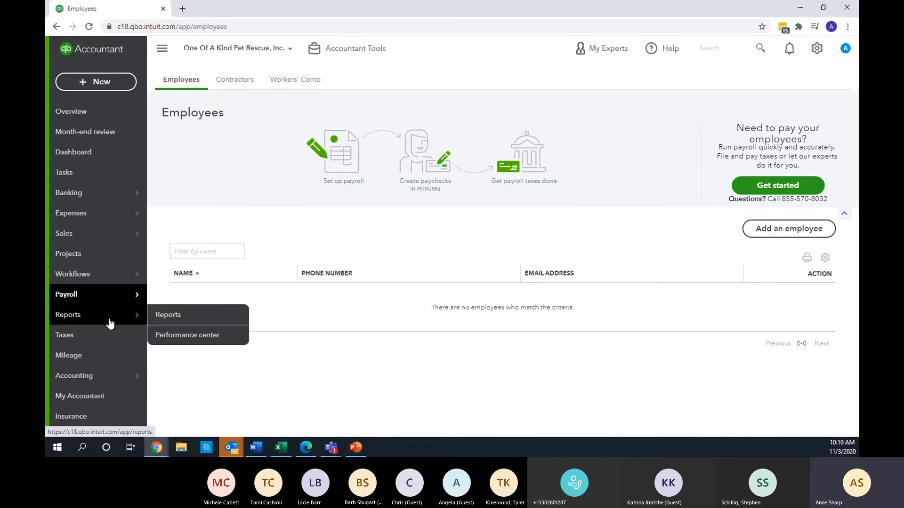
Show the active contractors and check which payment options are offered for Bell Solutions LLC.
left_click(235, 80)
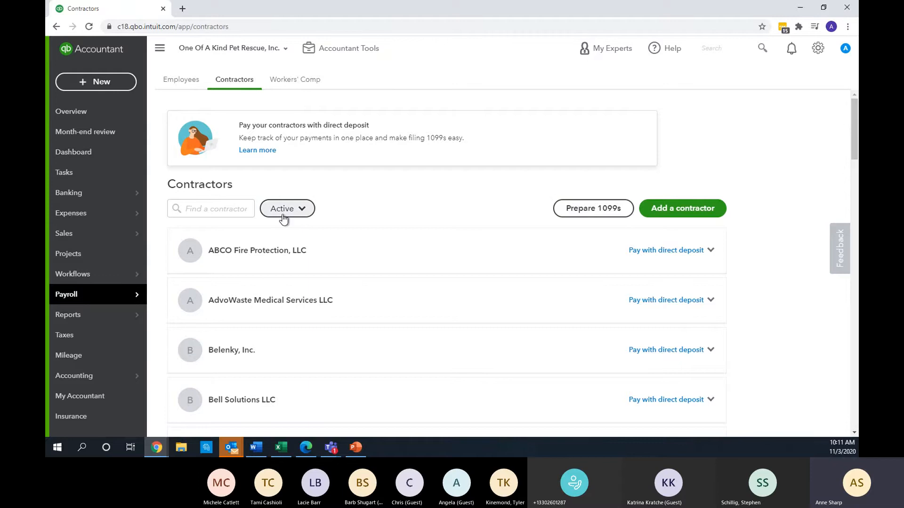
scroll(299, 356, "down", 3)
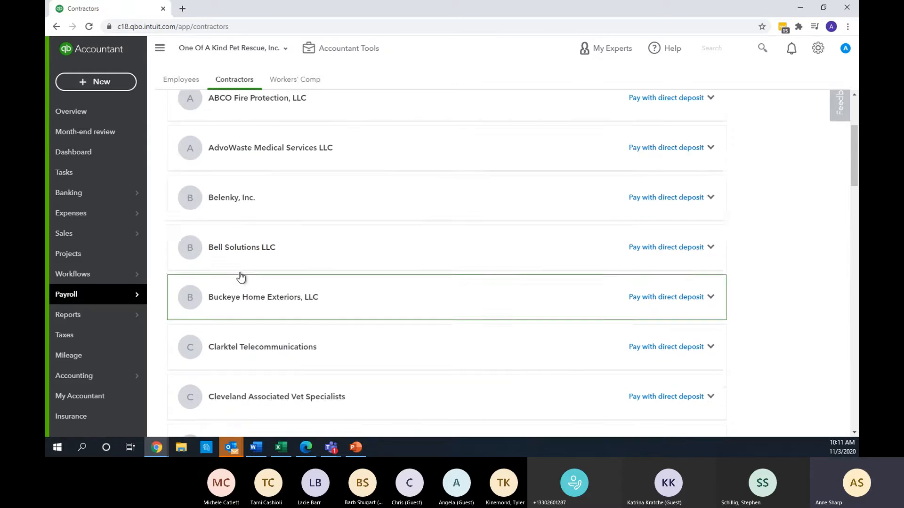
left_click(710, 248)
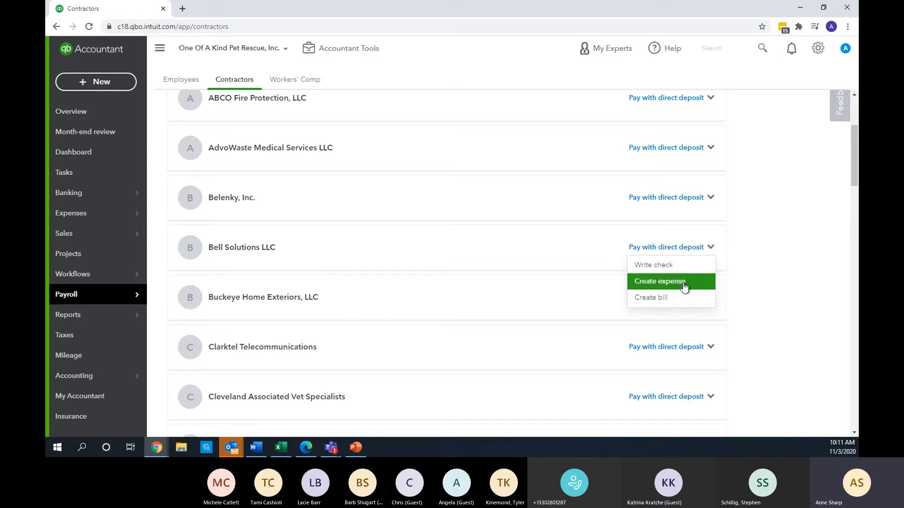
Open the Bell Solutions LLC contractor profile and review its list of payments.
left_click(545, 252)
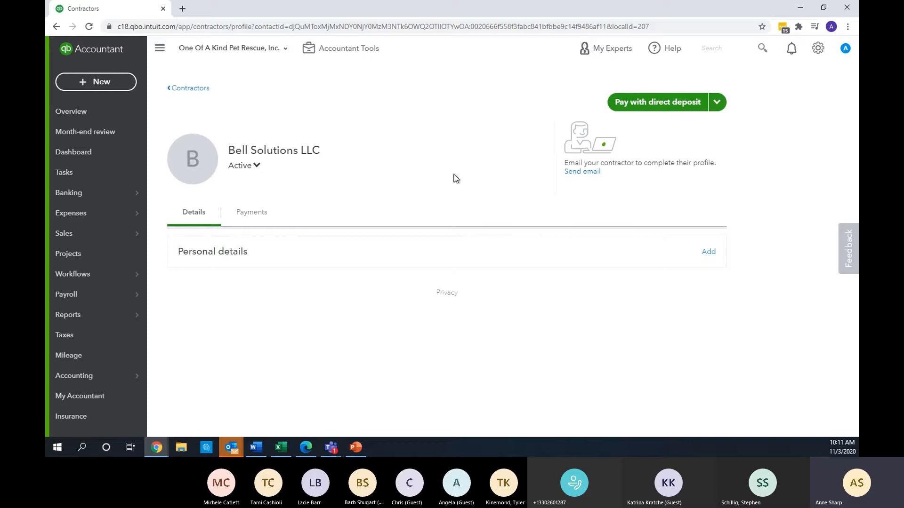
left_click(253, 215)
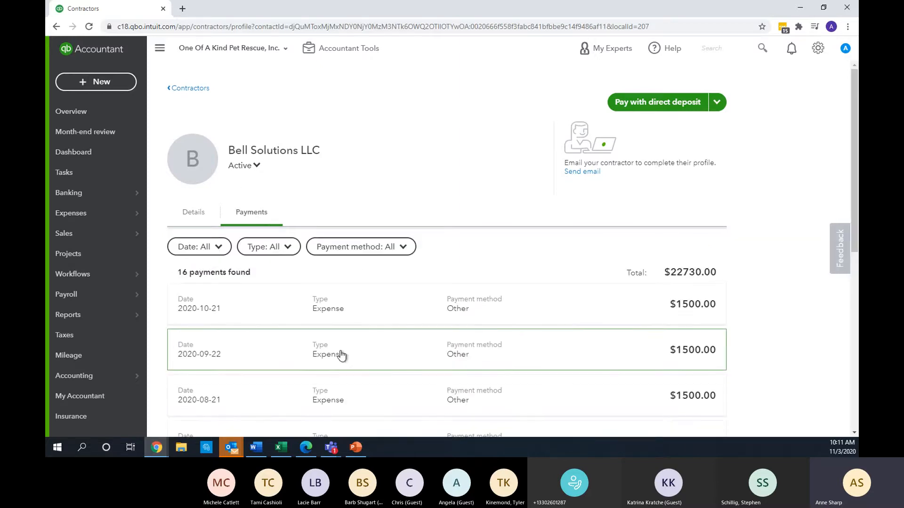
scroll(343, 353, "down", 6)
scroll(393, 267, "down", 2)
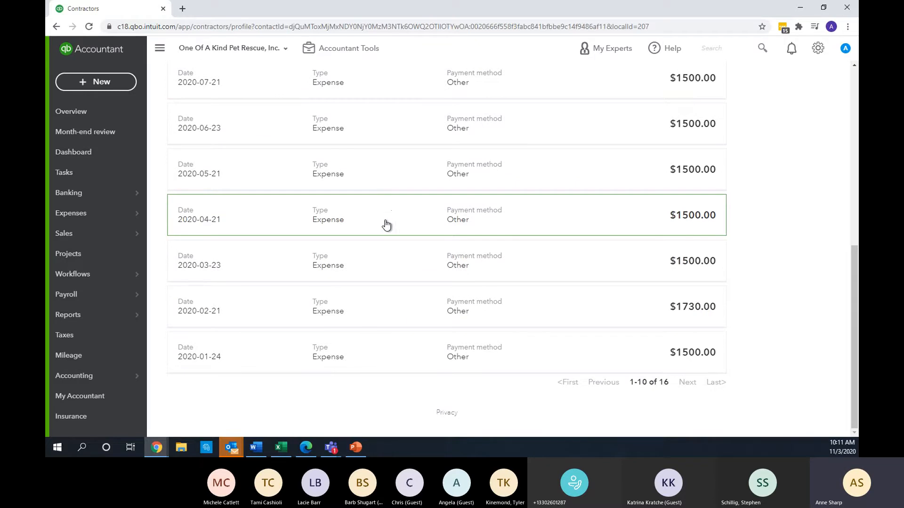
scroll(386, 238, "up", 7)
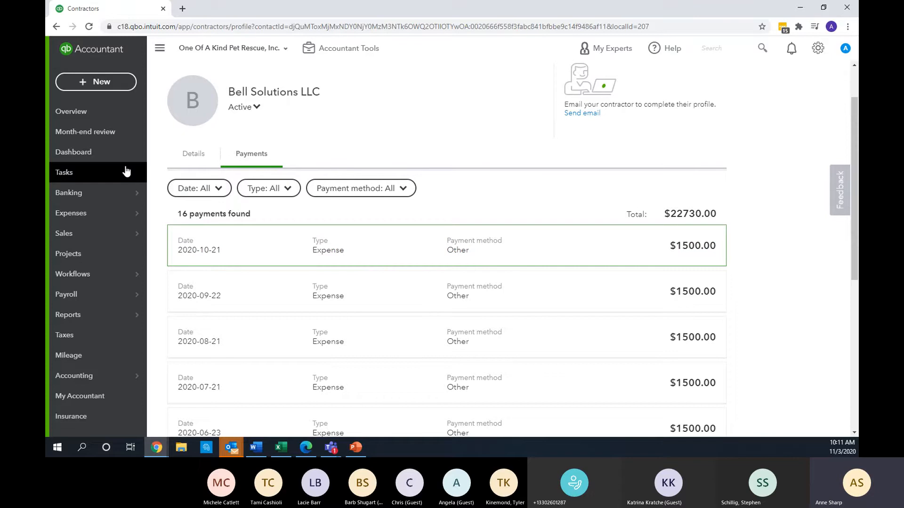
Open the bank transactions and look through the entries awaiting review for the Huntington National General account.
left_click(102, 197)
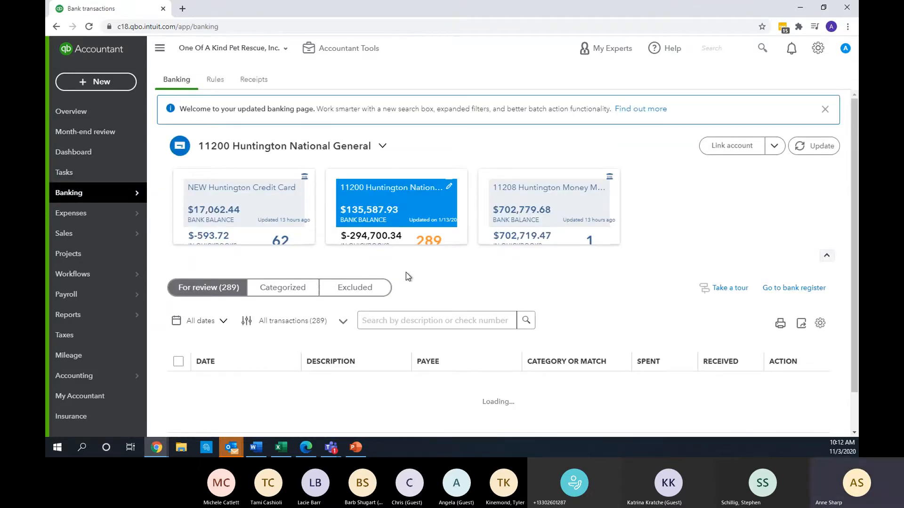
scroll(851, 239, "down", 2)
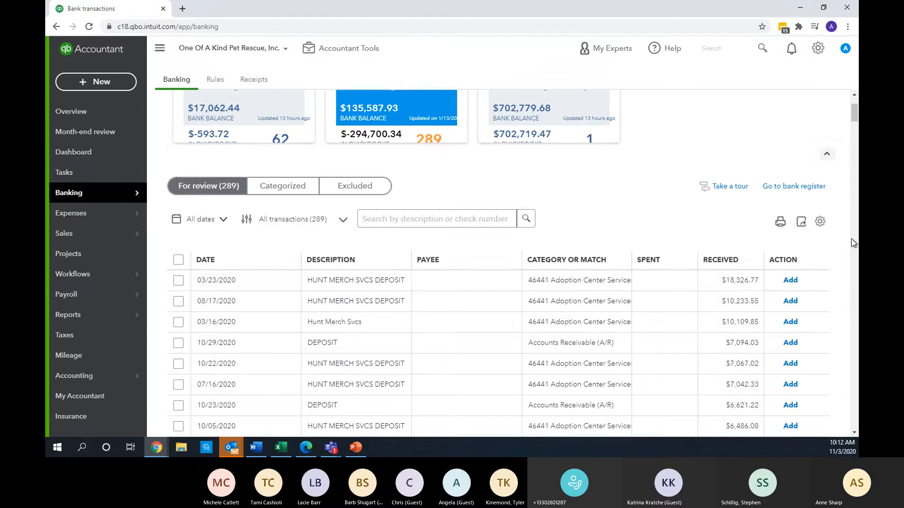
scroll(777, 240, "down", 12)
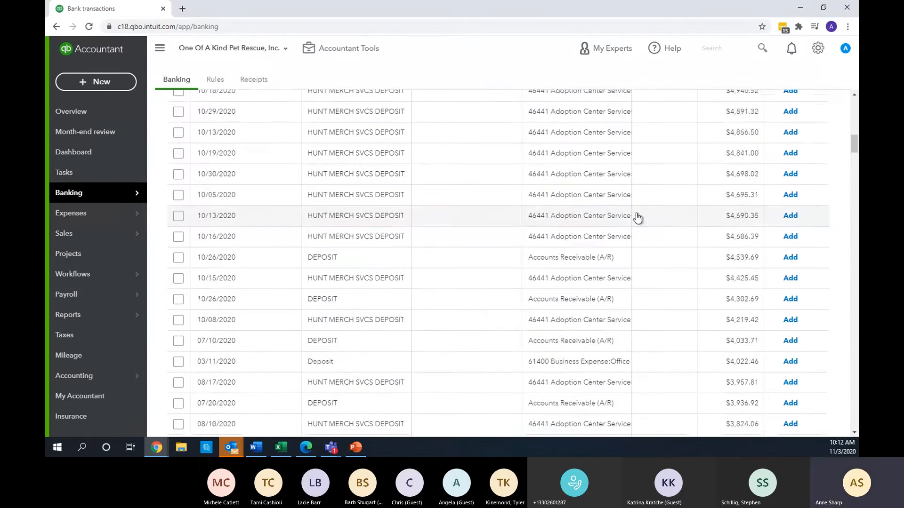
scroll(637, 217, "up", 6)
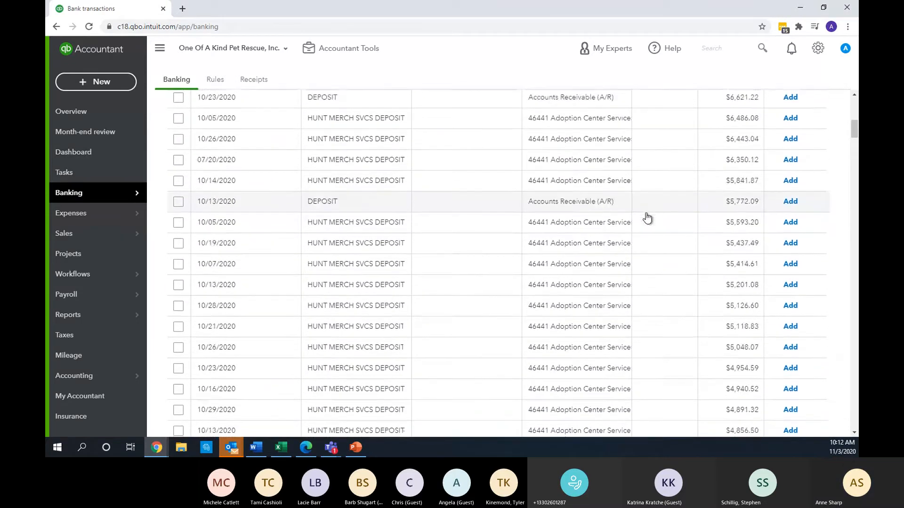
scroll(645, 217, "down", 5)
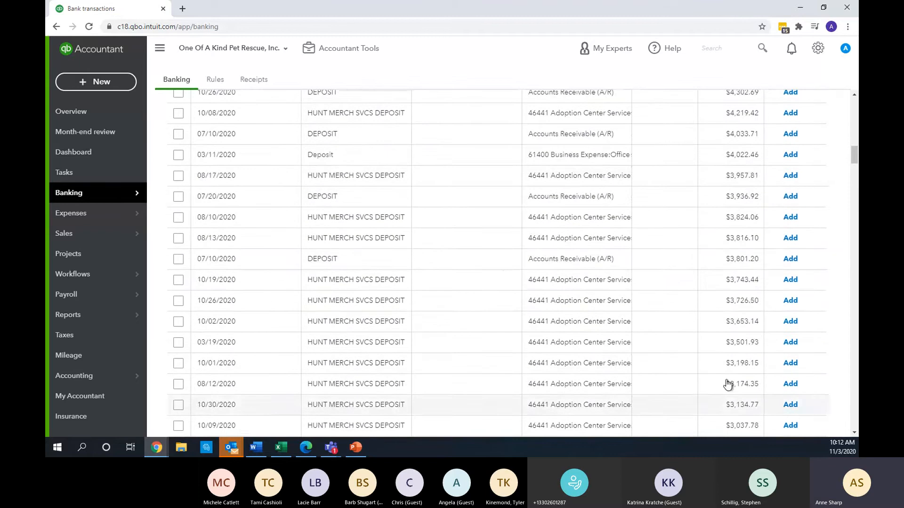
scroll(502, 275, "down", 10)
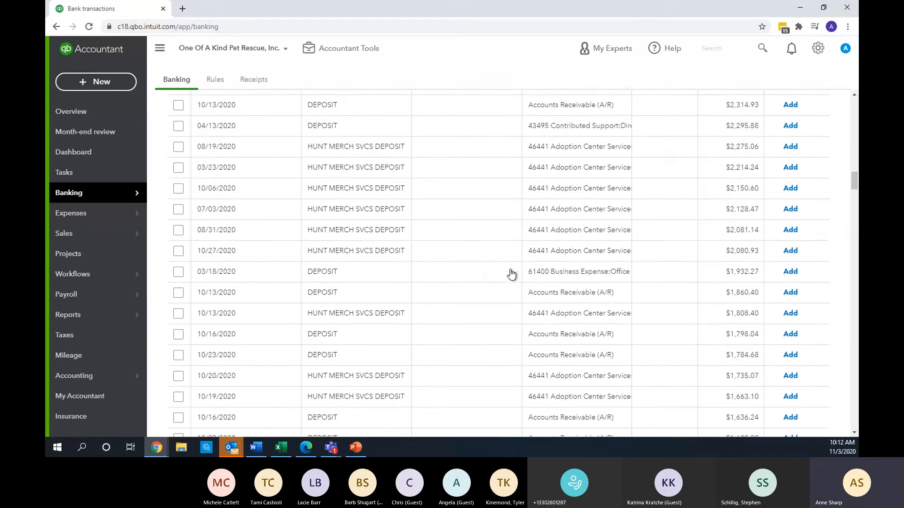
scroll(512, 274, "down", 20)
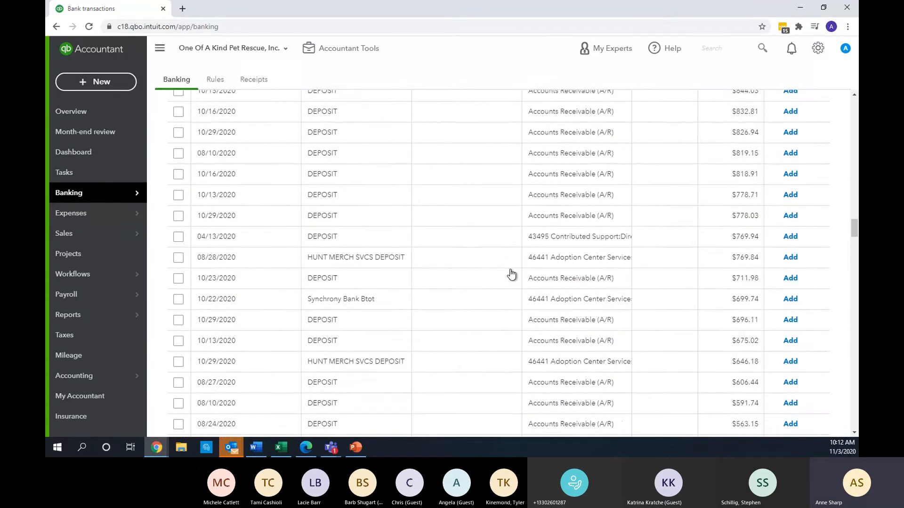
scroll(511, 274, "down", 20)
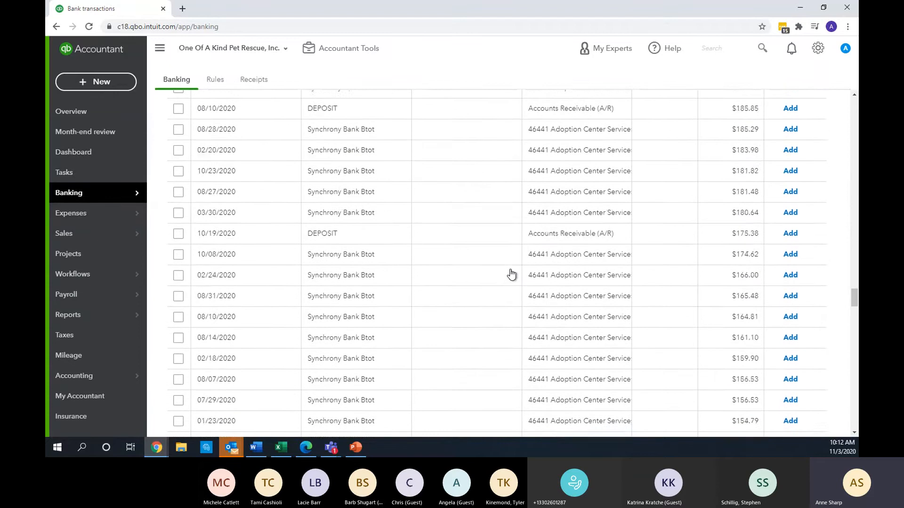
Look through the rest of the bank transactions awaiting review, including suggested matches, transfers and categories near the end of the list.
scroll(511, 274, "down", 20)
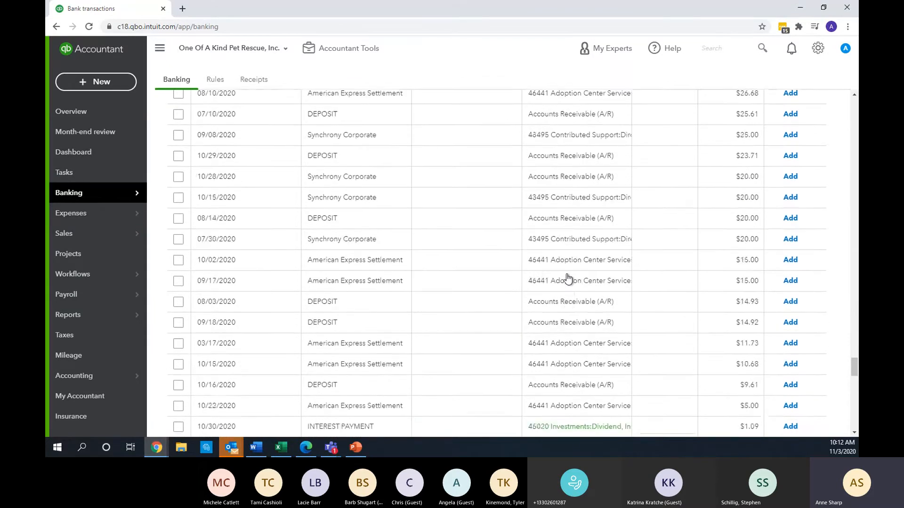
scroll(568, 279, "down", 10)
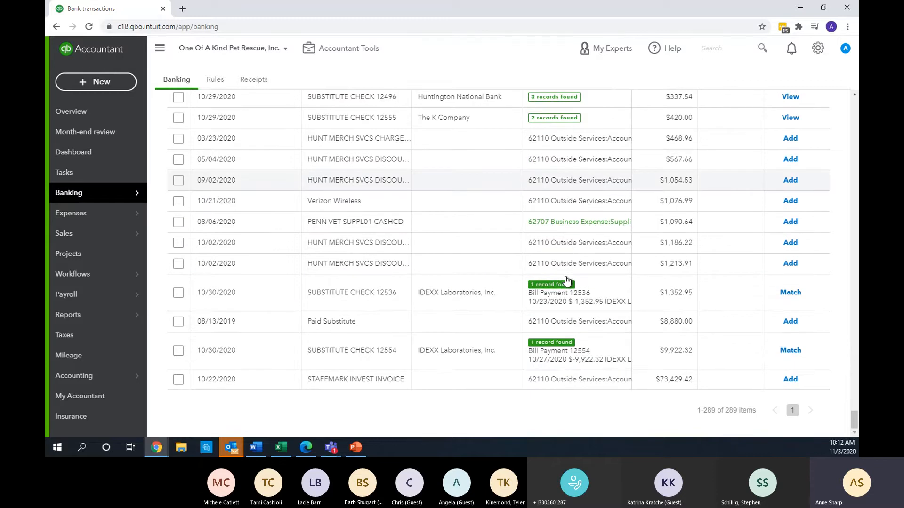
scroll(567, 280, "up", 1)
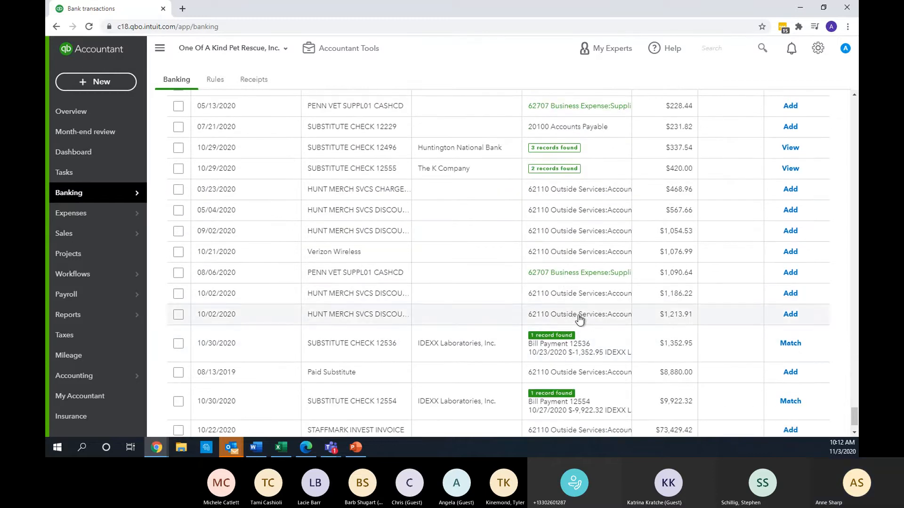
scroll(664, 385, "down", 1)
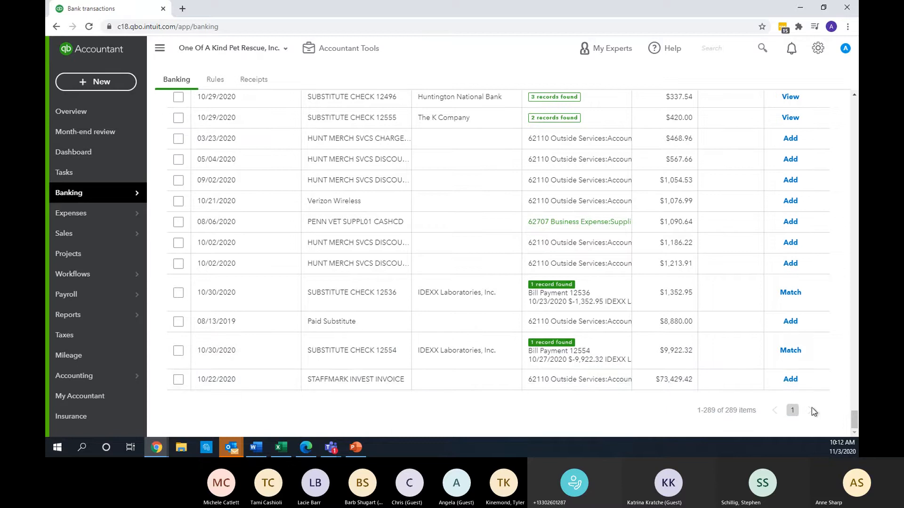
scroll(835, 383, "up", 3)
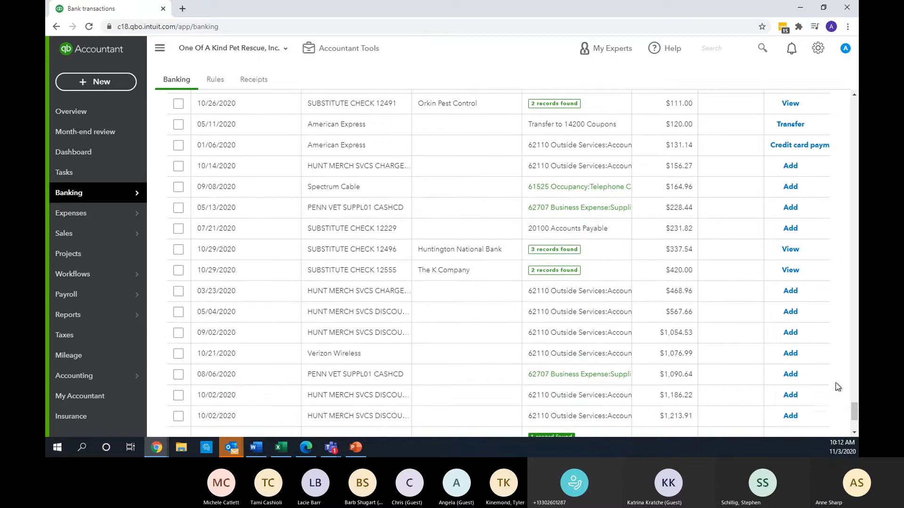
scroll(503, 281, "up", 9)
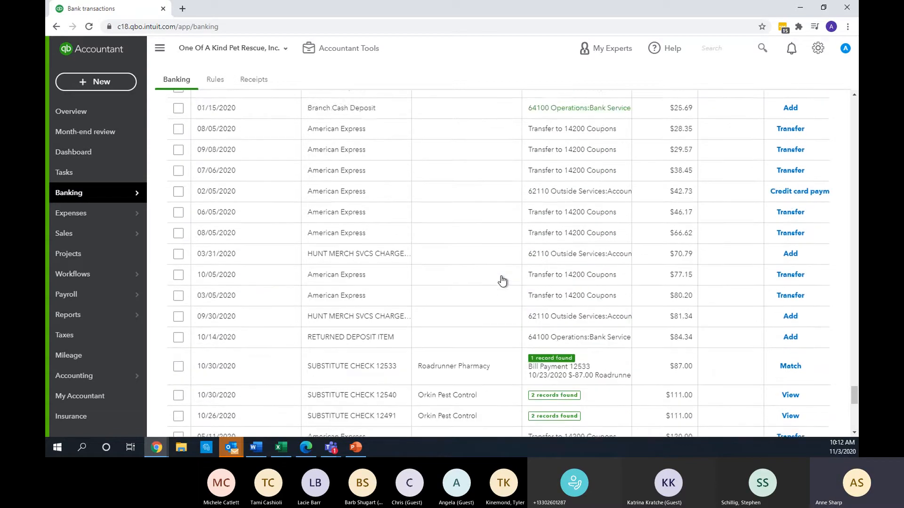
scroll(501, 279, "down", 6)
scroll(500, 279, "down", 4)
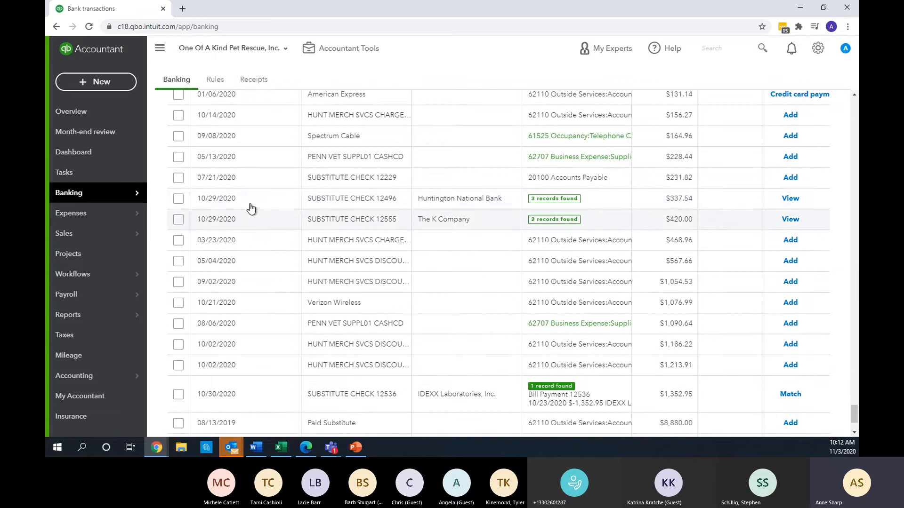
Assign Bell Solutions LLC as the vendor of the 03/23/2020 HUNT MERCH SVCS CHARGEBACK transaction and close its details.
left_click(356, 241)
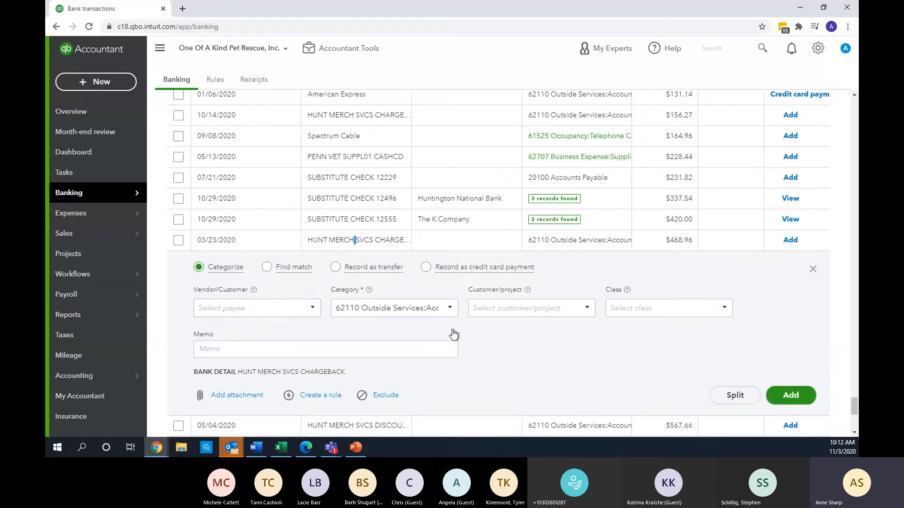
left_click(262, 303)
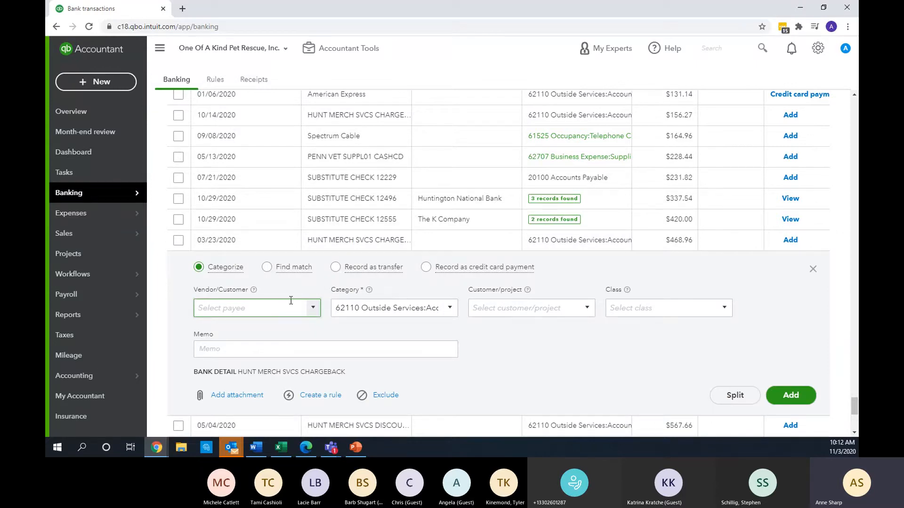
type("bell")
left_click(288, 347)
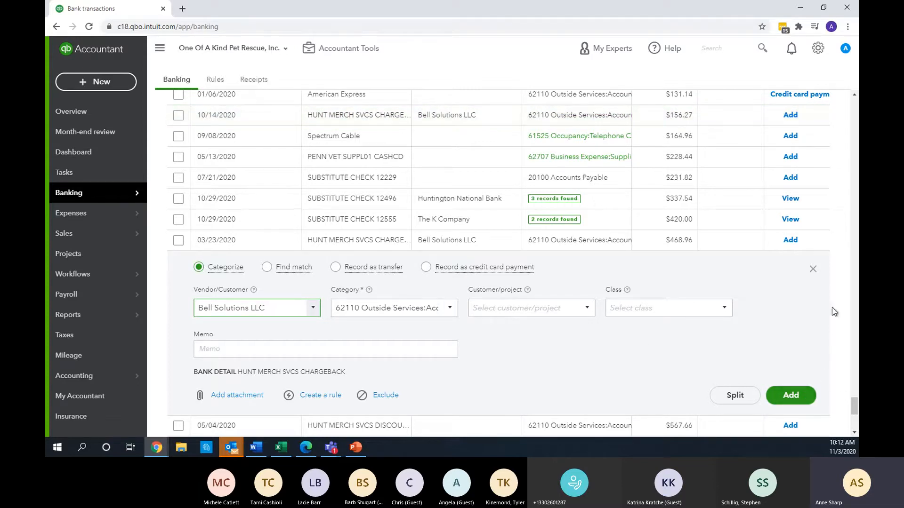
left_click(812, 268)
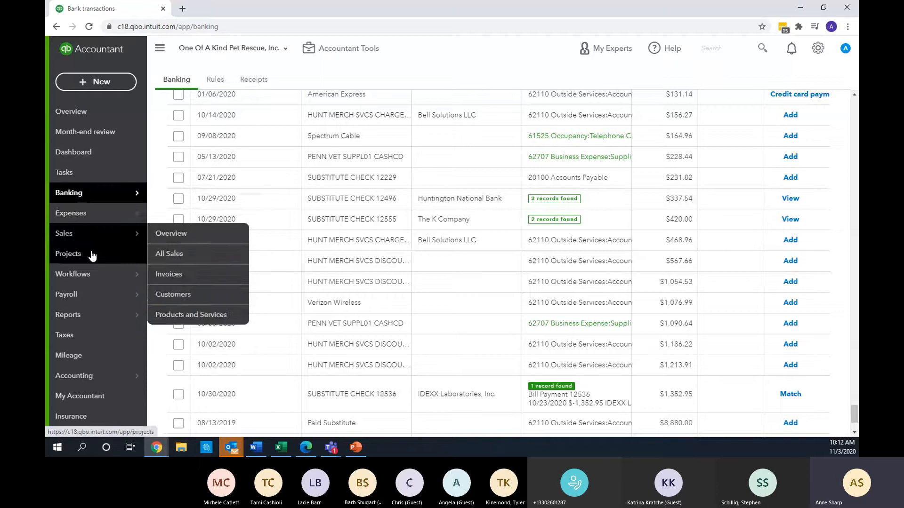
Return to the payroll contractors area and go back from the Bell Solutions LLC profile to the full contractor list.
left_click(90, 296)
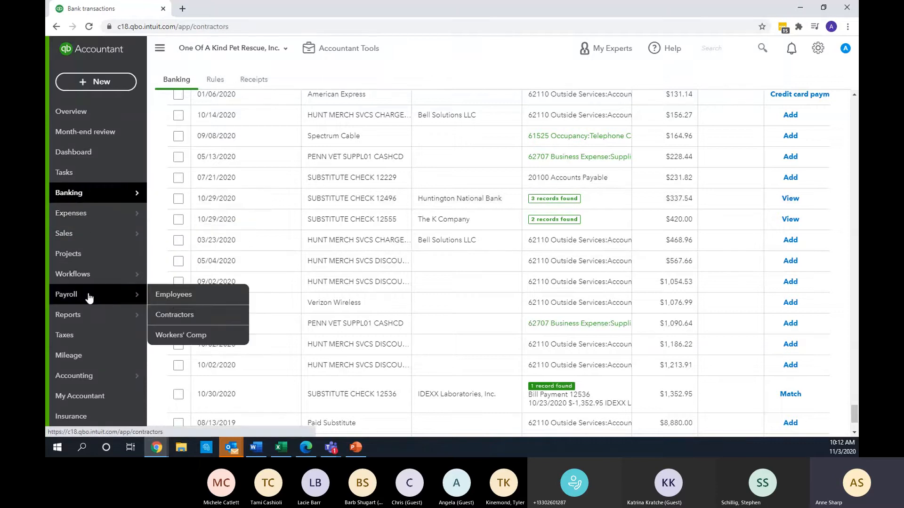
left_click(174, 313)
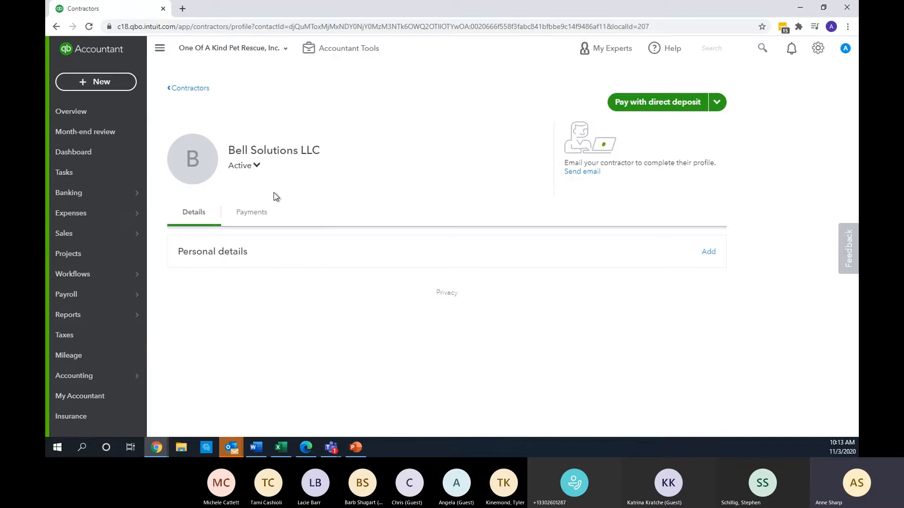
left_click(202, 89)
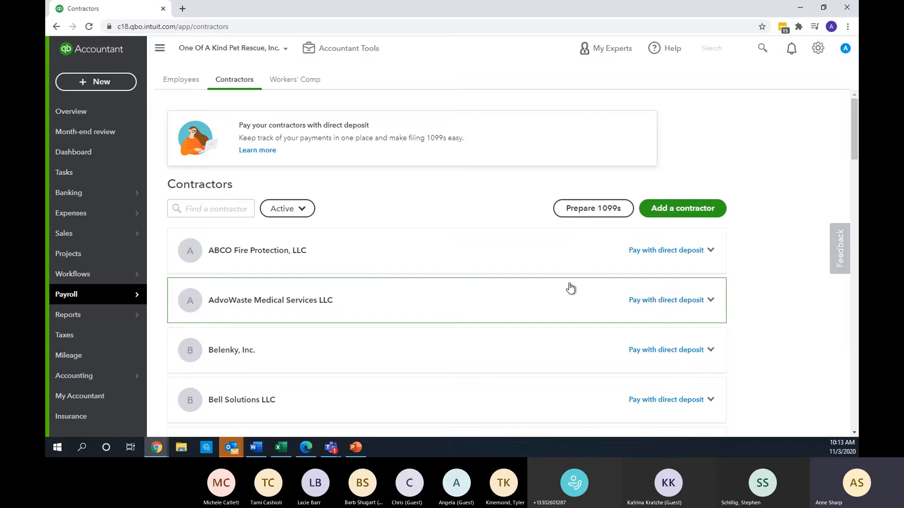
Open the 1099 preparation page, review its filing dates, delivery services and FAQs, and return to the contractor list.
left_click(578, 214)
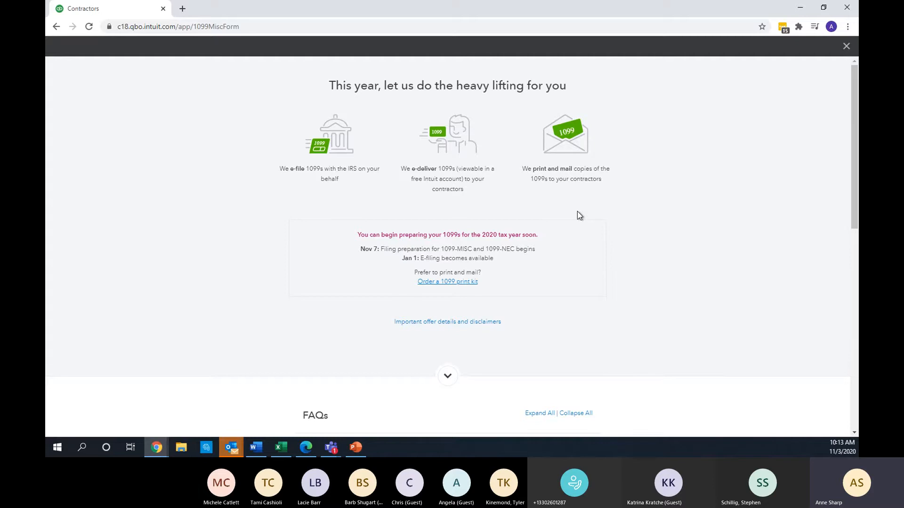
scroll(577, 211, "down", 4)
scroll(583, 217, "down", 5)
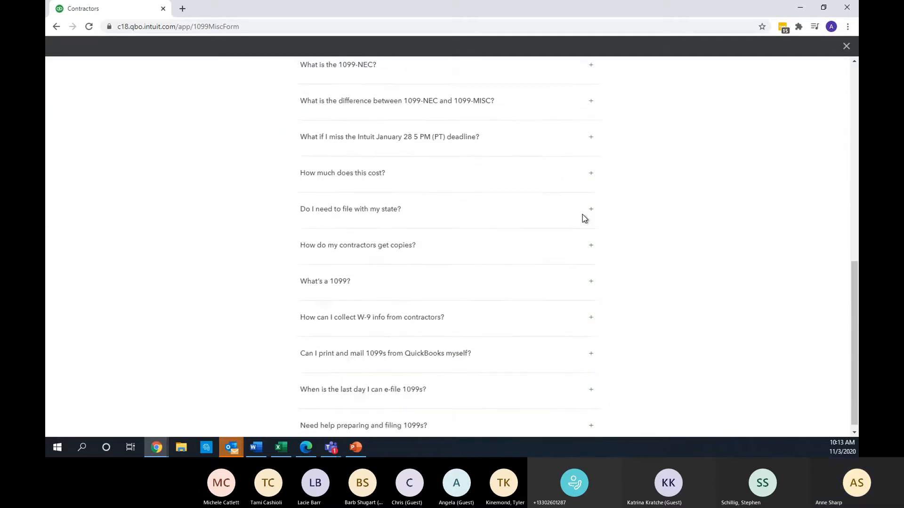
scroll(584, 217, "up", 8)
scroll(585, 214, "up", 1)
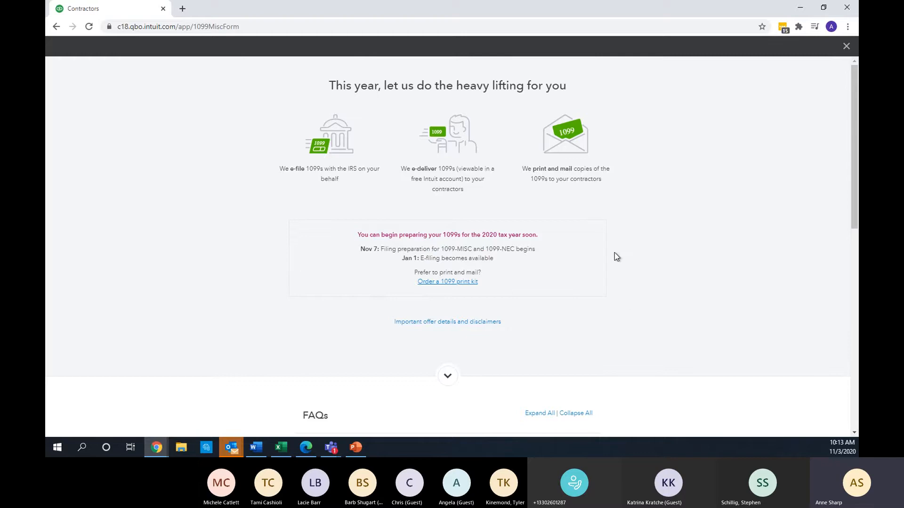
scroll(612, 226, "down", 5)
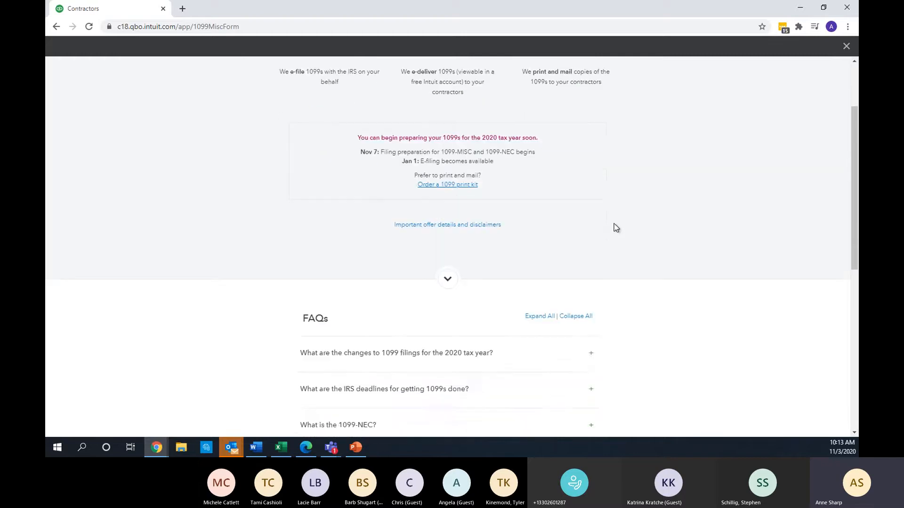
scroll(628, 194, "down", 3)
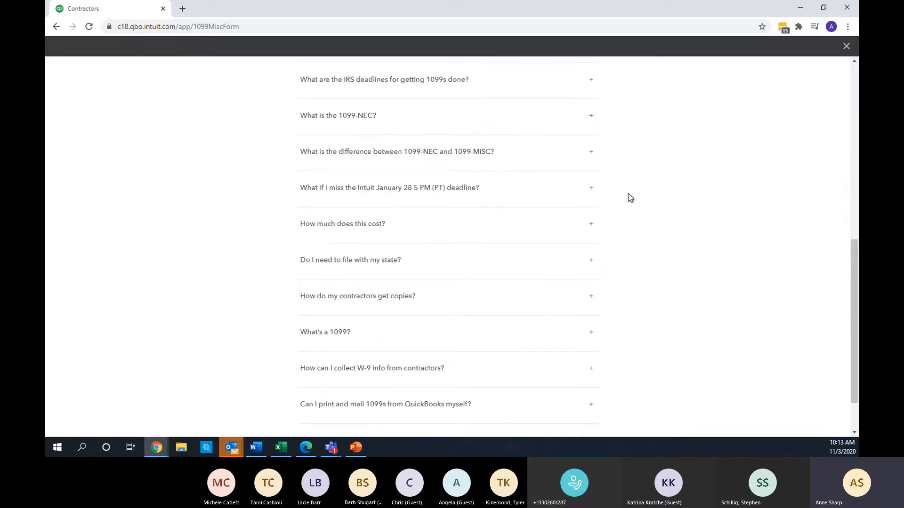
scroll(475, 160, "down", 2)
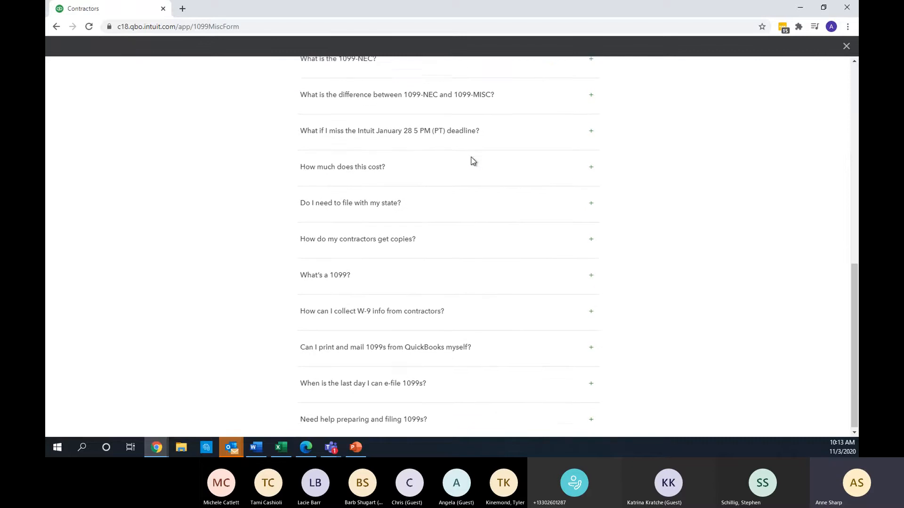
scroll(470, 161, "up", 7)
scroll(473, 160, "up", 3)
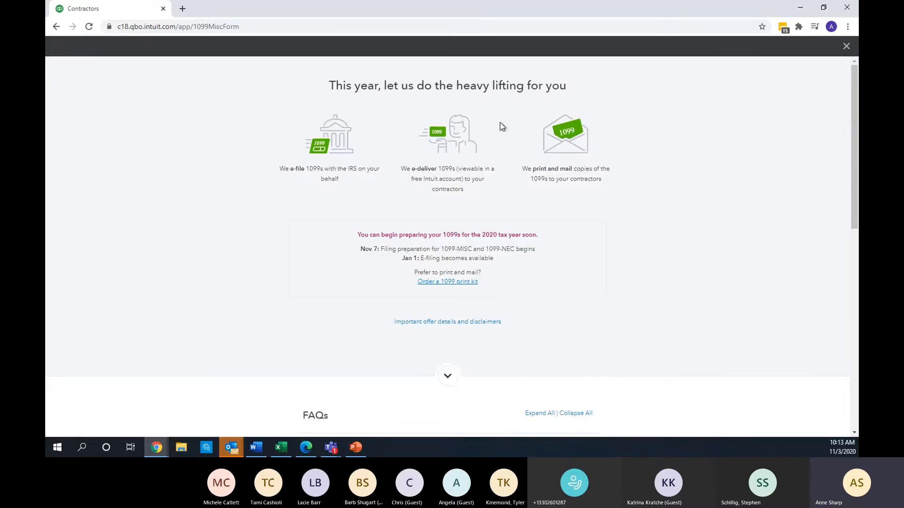
left_click(845, 45)
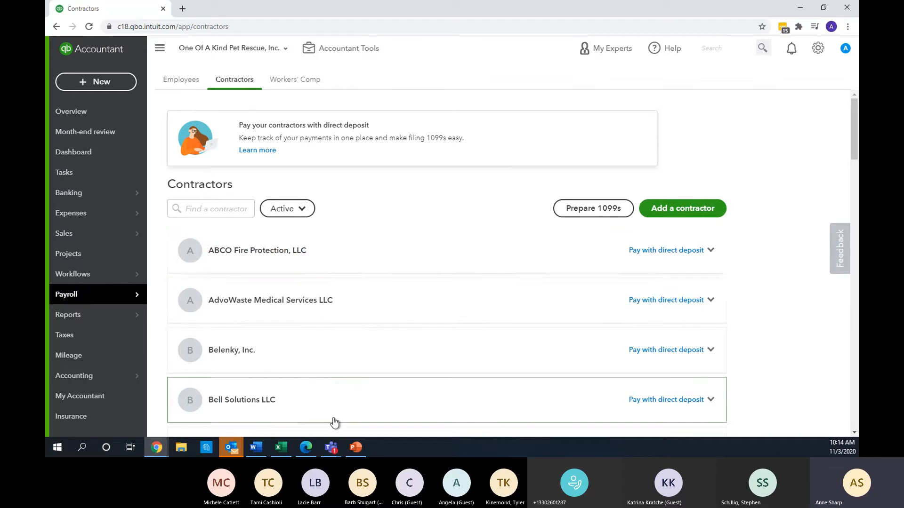
Show the form for adding a contractor with its name and email fields, and close it without adding anyone.
left_click(687, 208)
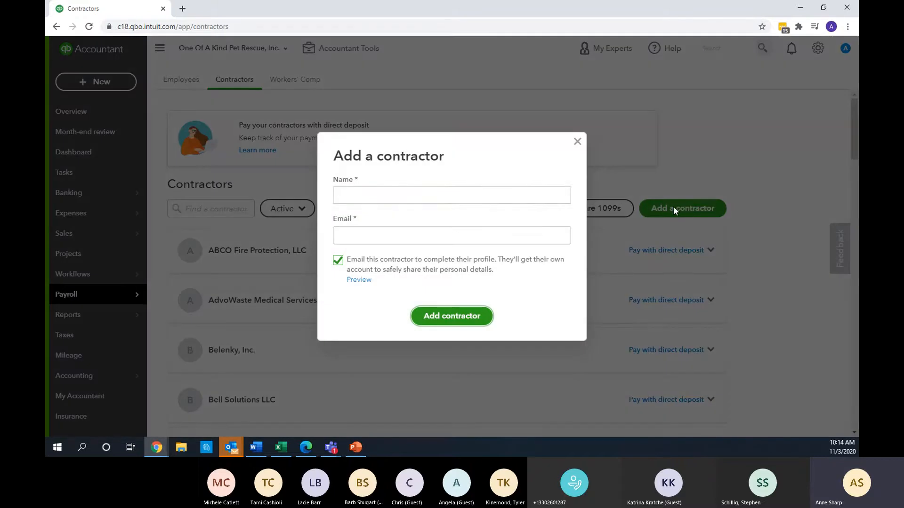
left_click(375, 234)
left_click(424, 195)
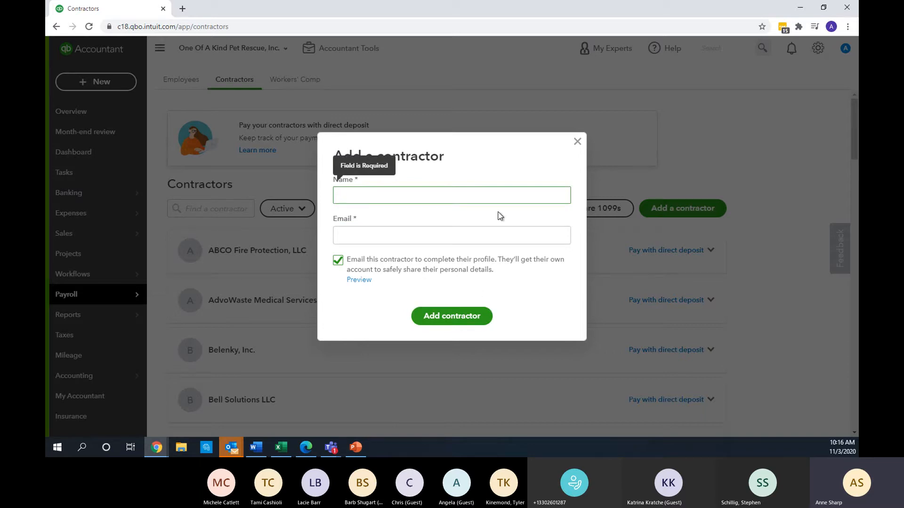
left_click(577, 147)
left_click(577, 141)
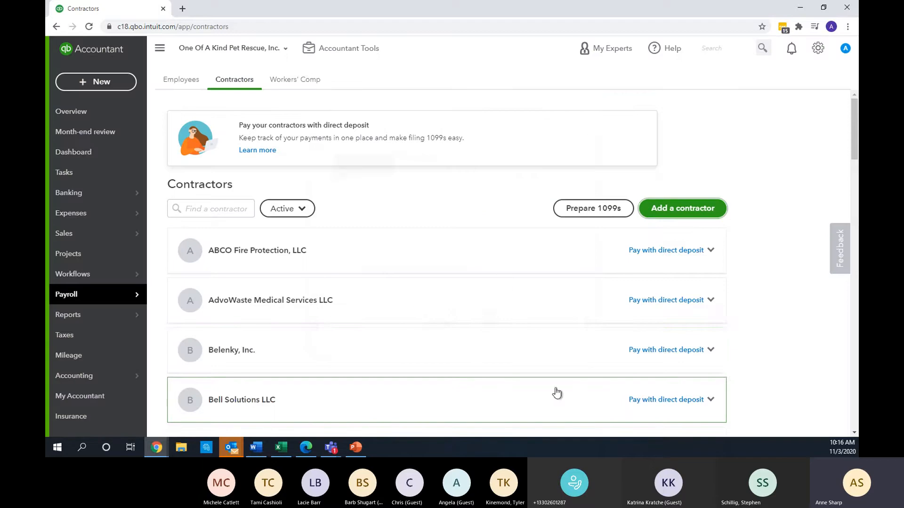
Browse the contractor list and check which payment options are offered for ABCO Fire Protection, LLC.
scroll(537, 268, "down", 2)
scroll(539, 269, "down", 8)
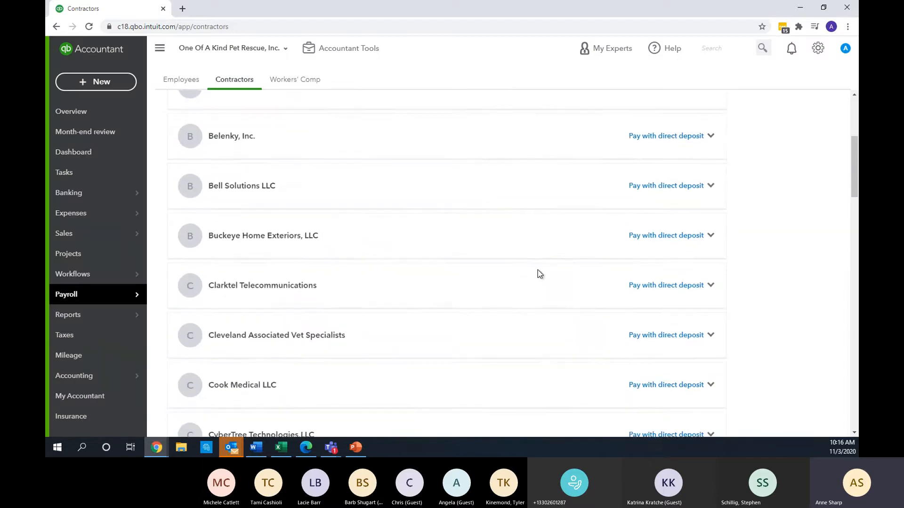
scroll(665, 302, "down", 1)
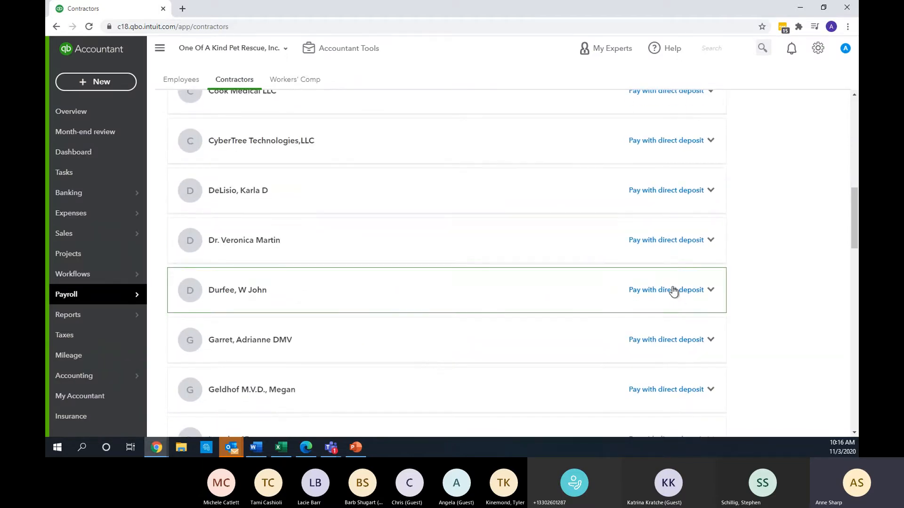
scroll(691, 282, "up", 10)
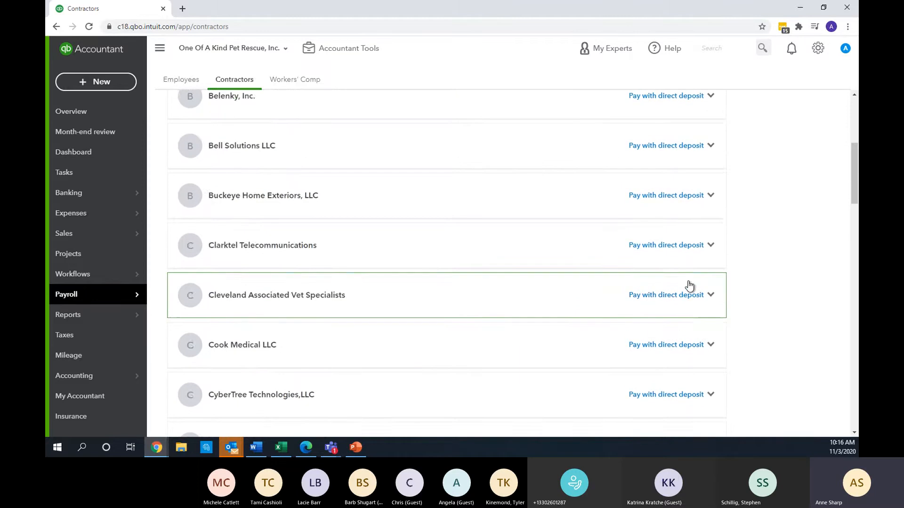
left_click(710, 251)
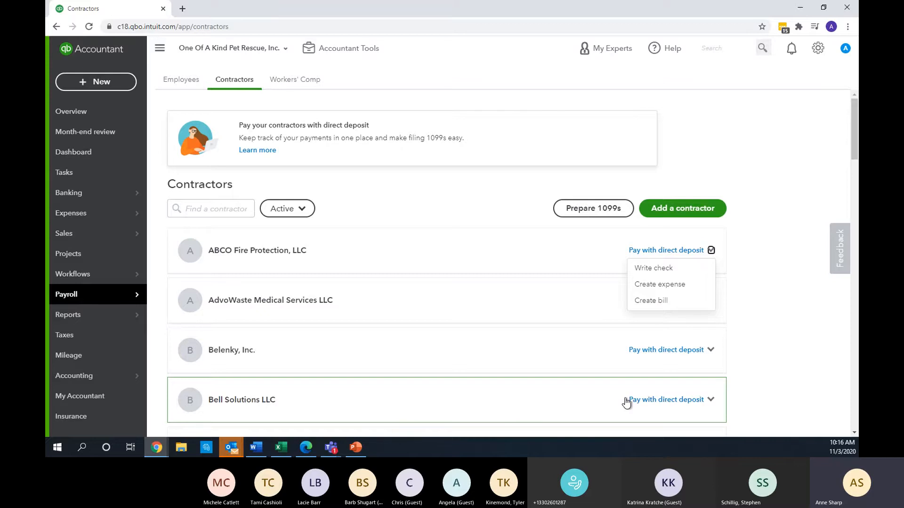
left_click(373, 188)
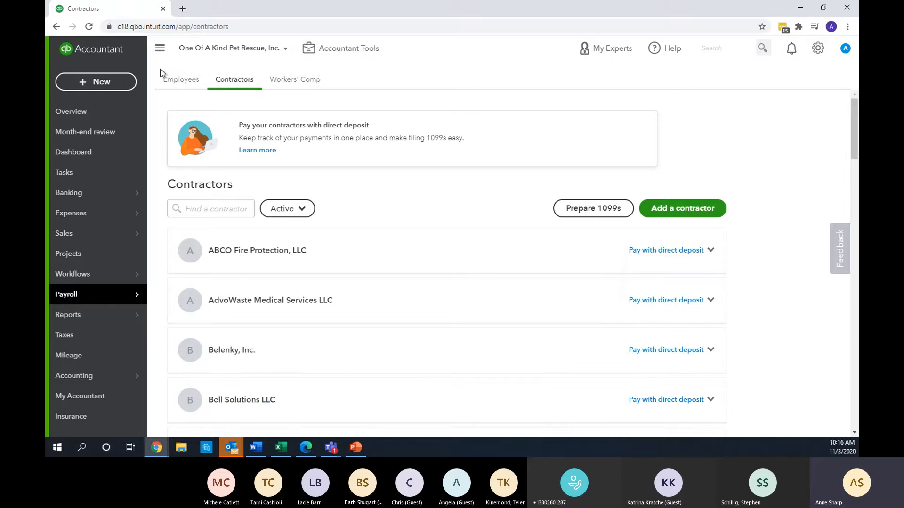
View the payroll Employees page and the sales tax page, ending back on Employees.
left_click(172, 79)
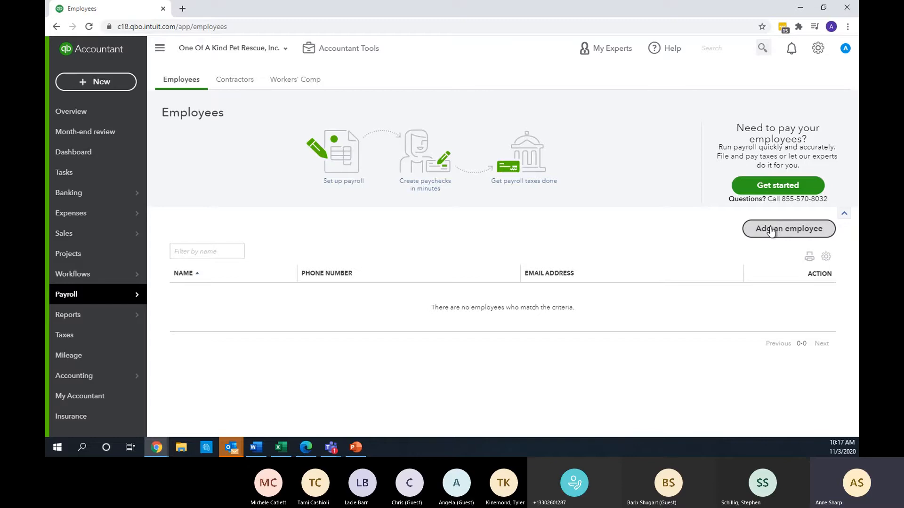
left_click(137, 336)
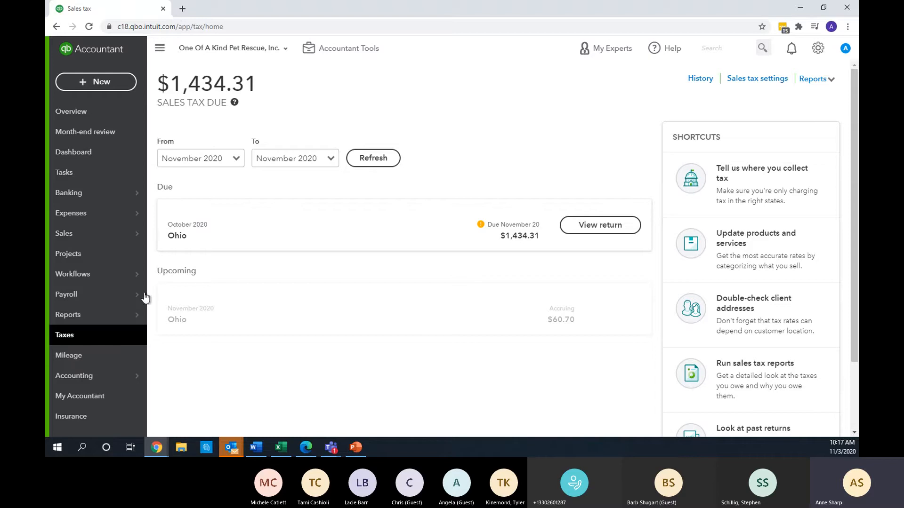
left_click(120, 300)
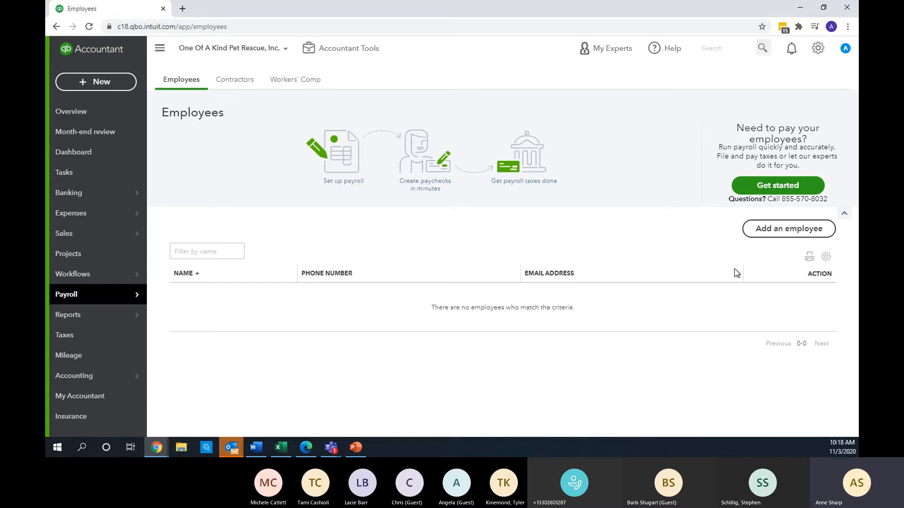
Review the workers' comp insurance information in the payroll area and switch to PowerPoint.
left_click(299, 80)
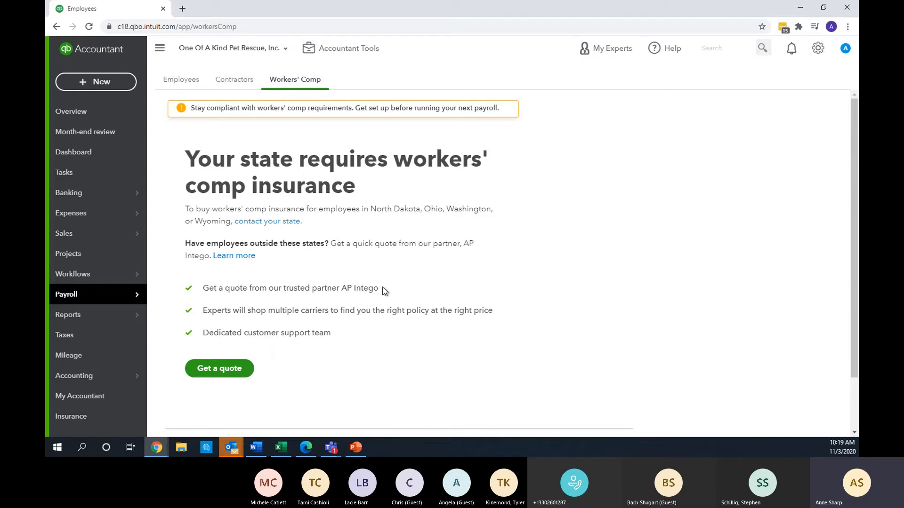
left_click_drag(379, 288, 356, 288)
mouse_move(98, 301)
key("alt+Tab")
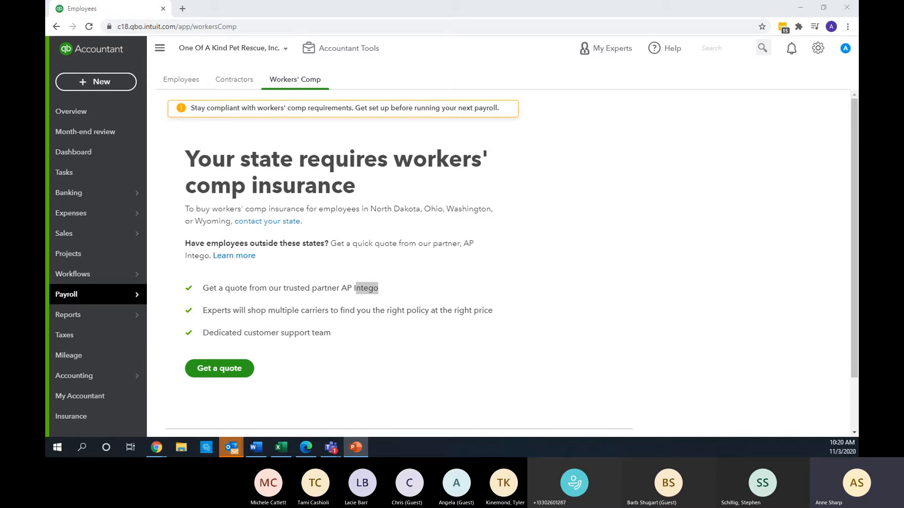
Open the chart of accounts and review the 11100 Cash account's settings and account type options, closing it without saving.
mouse_move(91, 385)
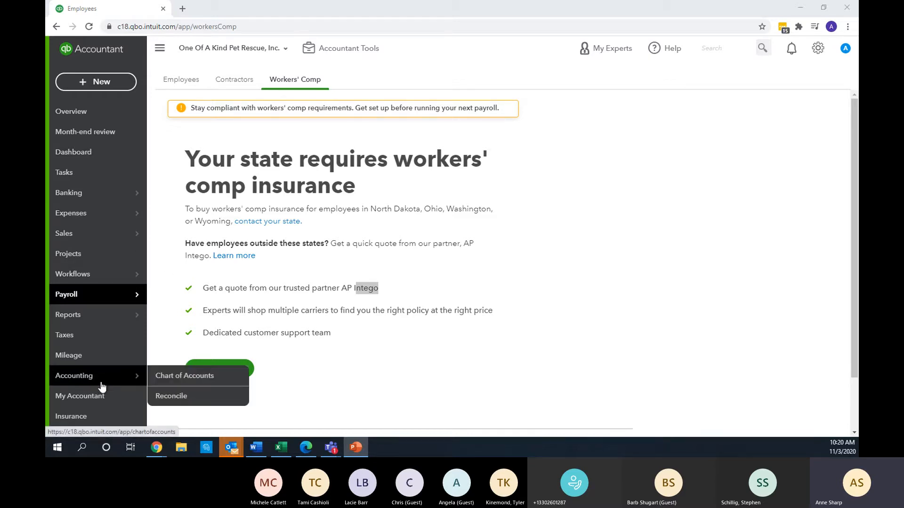
left_click(159, 379)
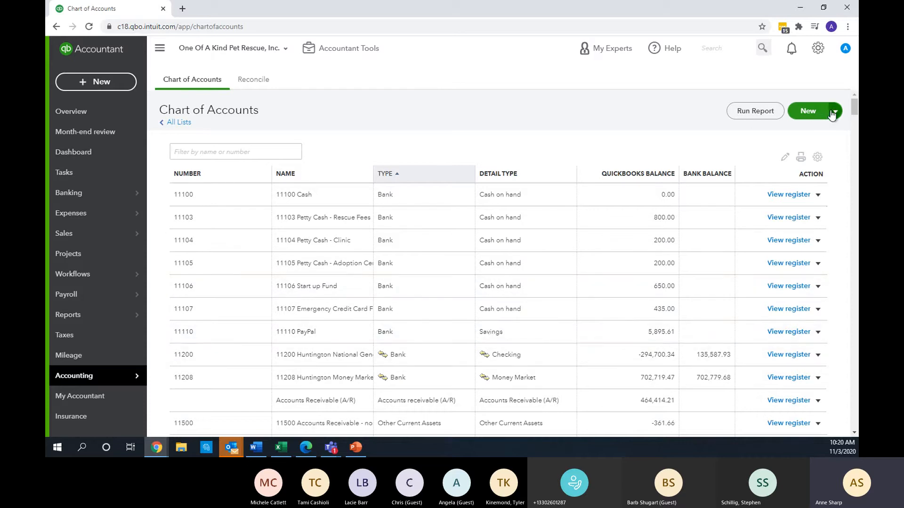
left_click(818, 196)
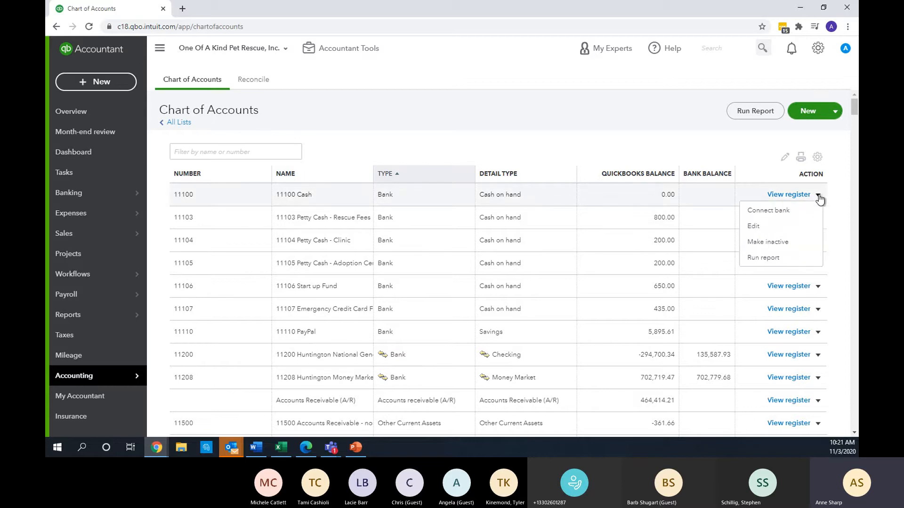
left_click(798, 226)
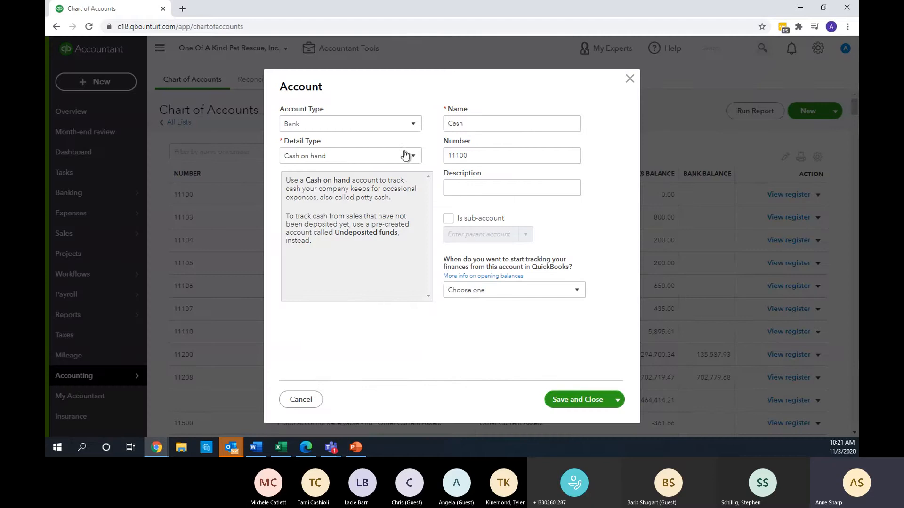
left_click(376, 126)
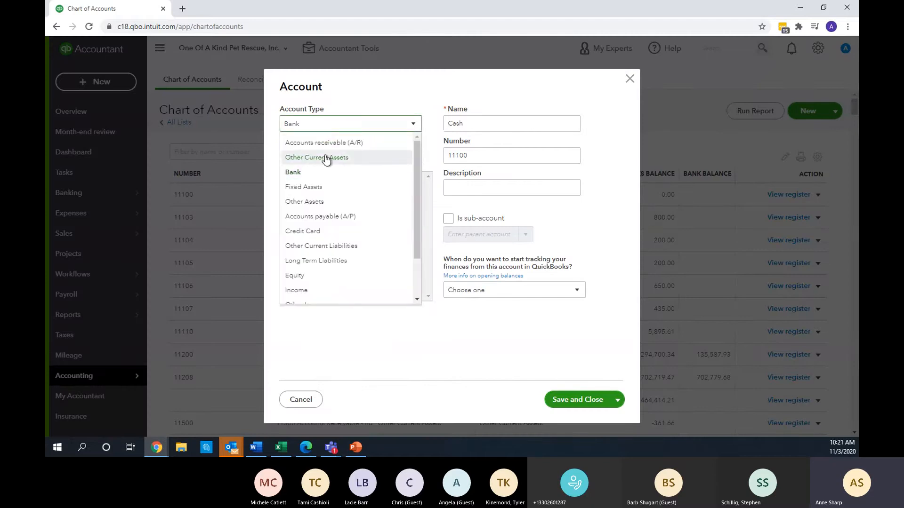
left_click(339, 173)
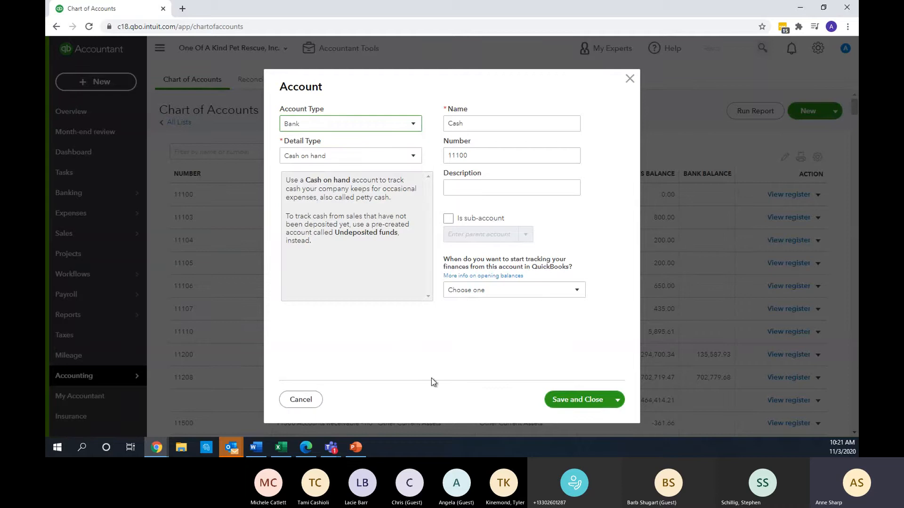
left_click(630, 78)
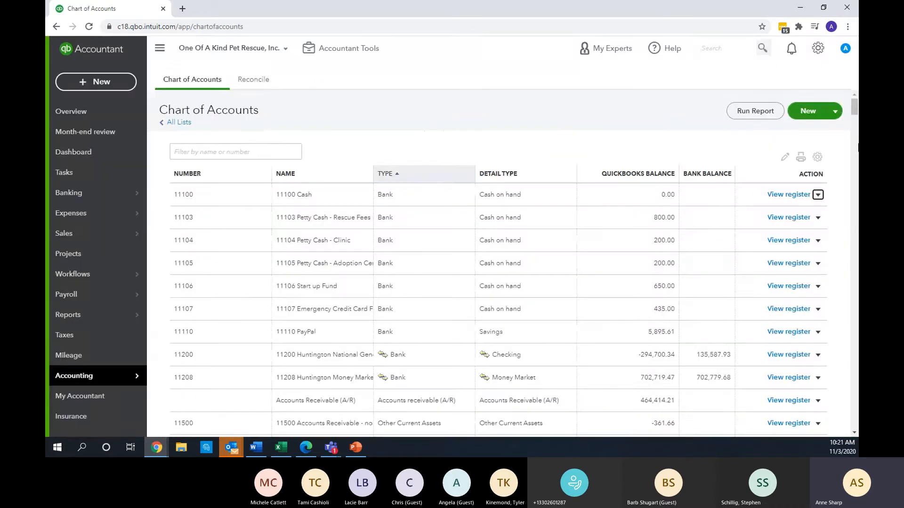
Switch to the client company Fyne Finn'ish Properties and open its chart of accounts.
left_click(197, 48)
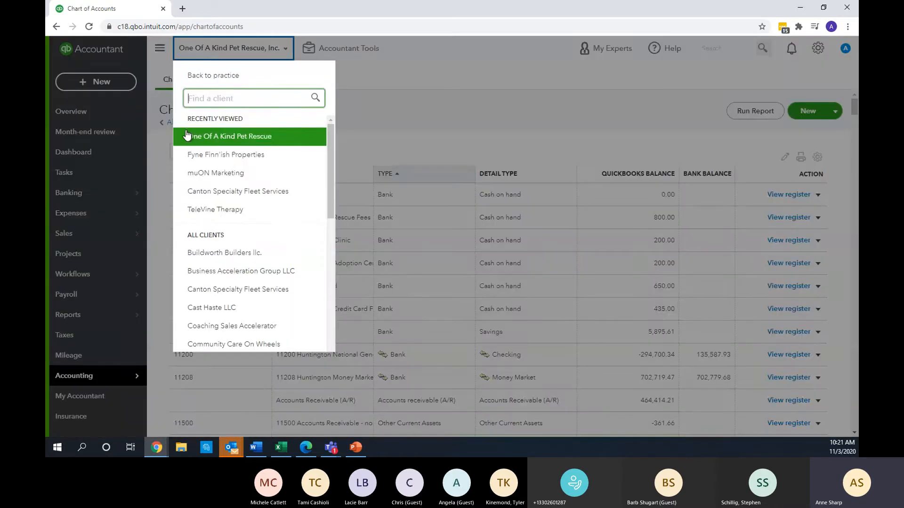
left_click(249, 161)
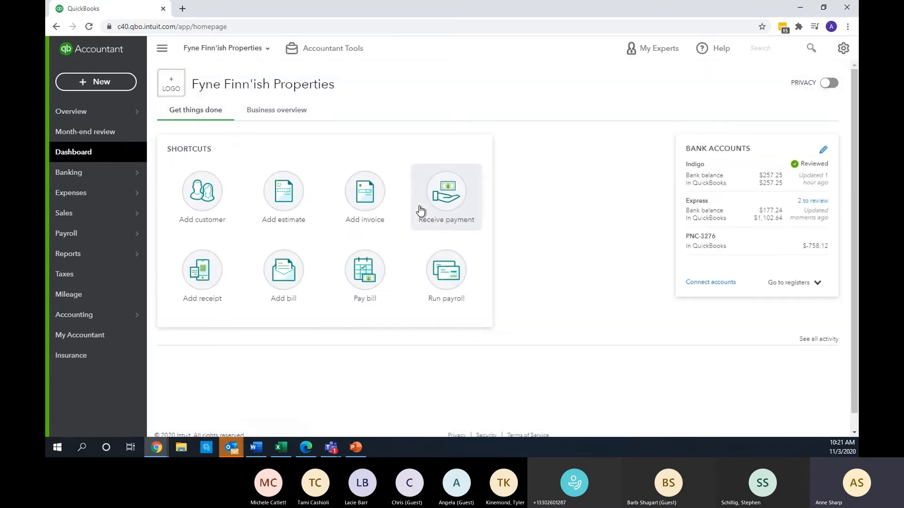
mouse_move(90, 175)
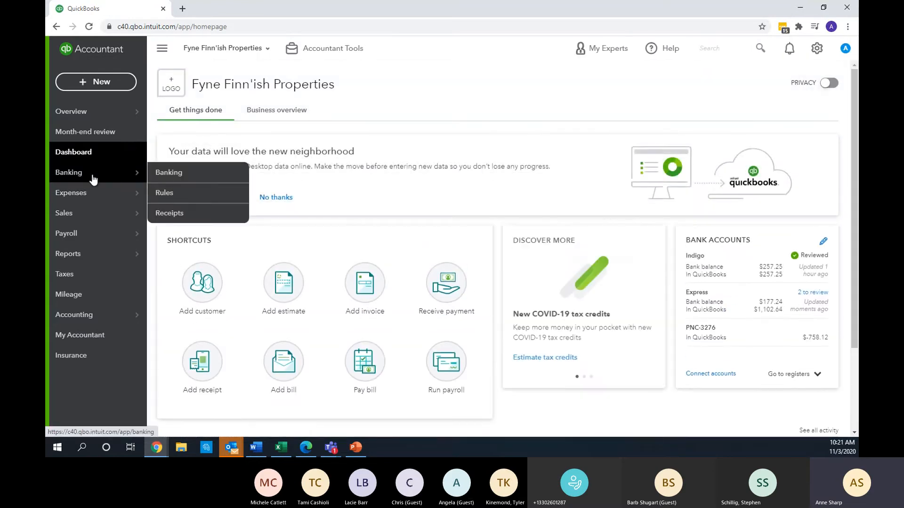
left_click(87, 318)
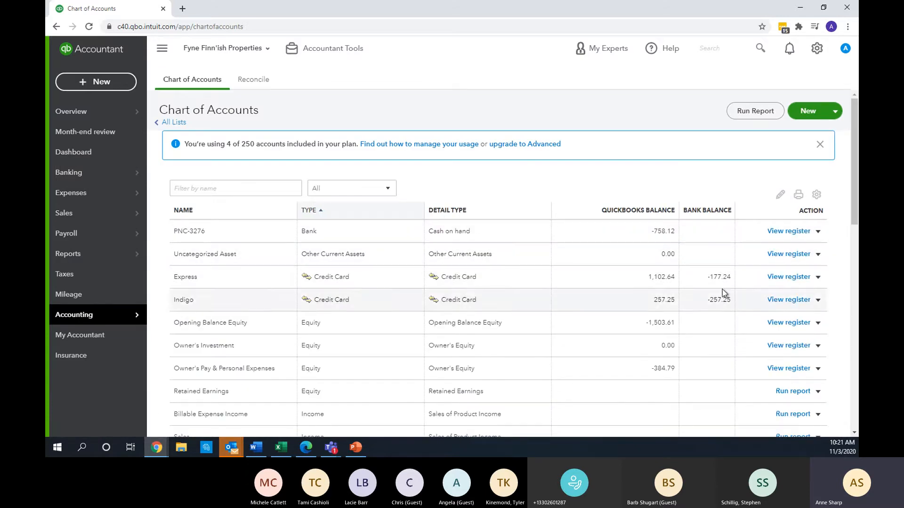
Start a new account in the chart of accounts and set its account type to Credit Card.
left_click(807, 114)
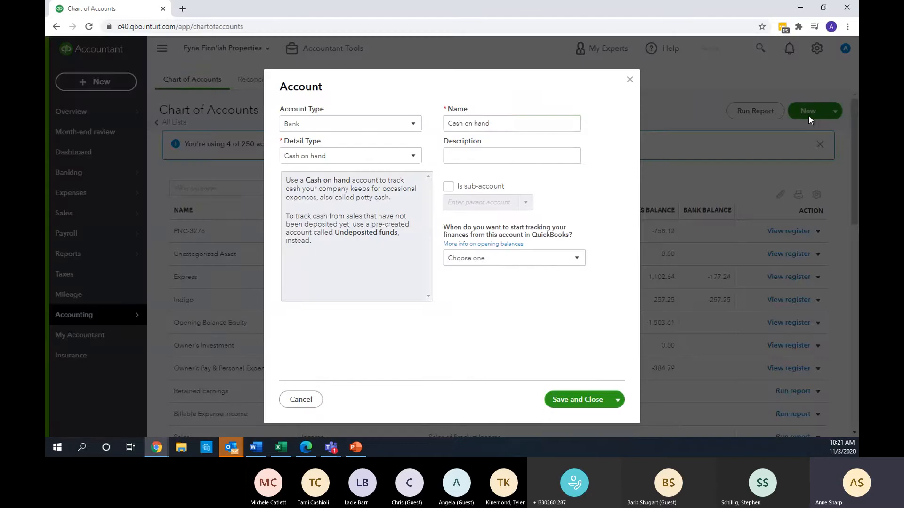
left_click_drag(498, 126, 409, 122)
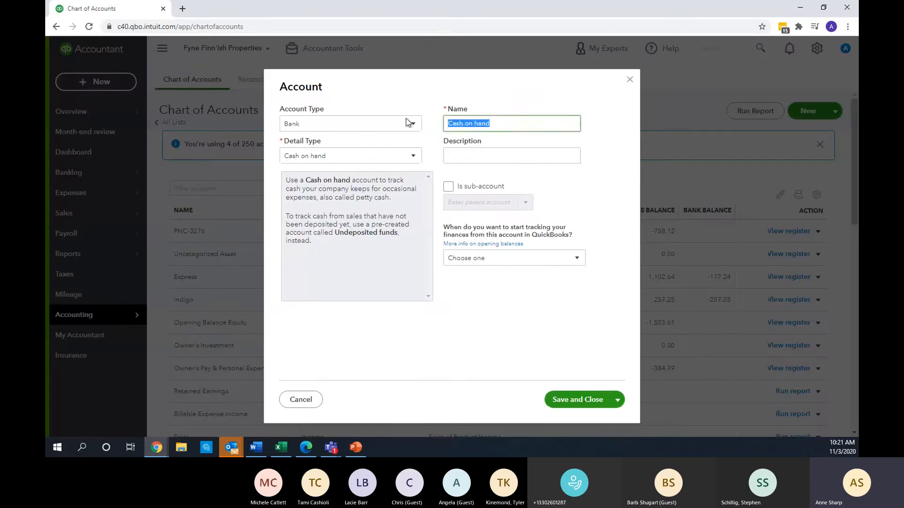
left_click(346, 125)
left_click(333, 245)
left_click(379, 126)
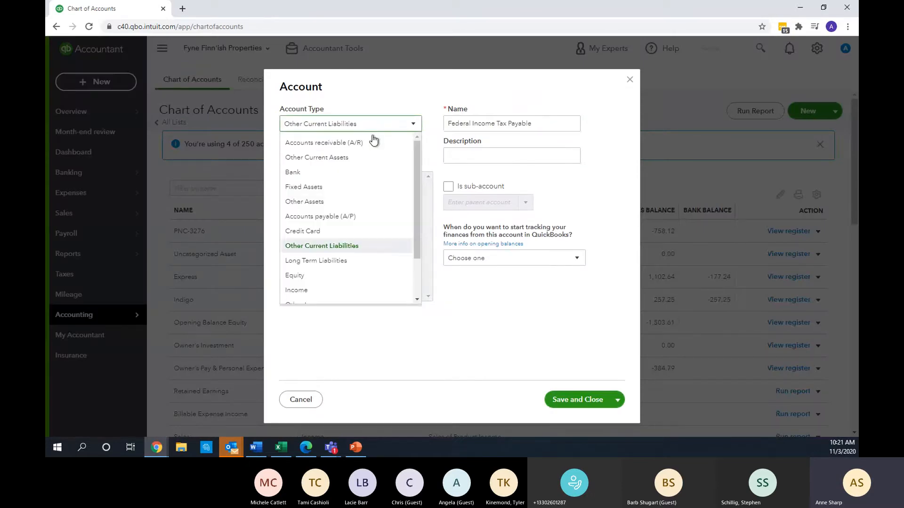
left_click(313, 231)
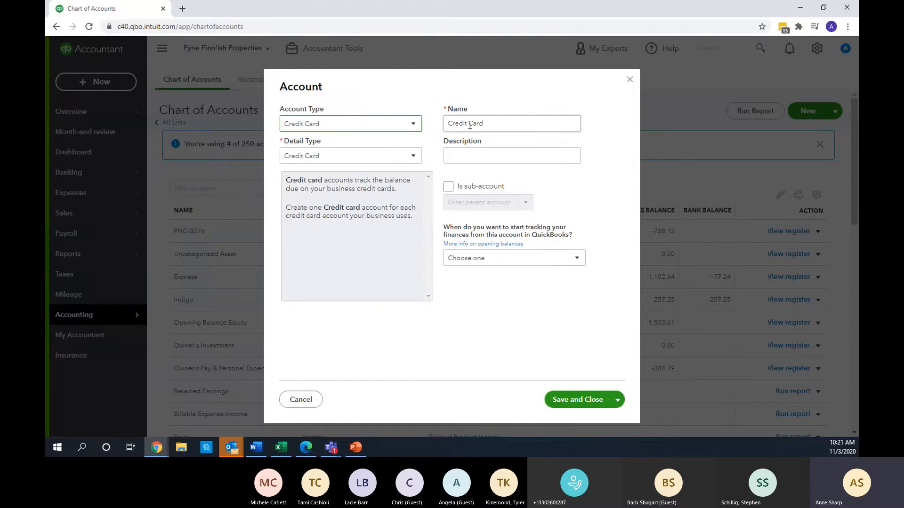
Name the new credit card account "Credit One Bank" and save it.
left_click_drag(484, 125, 448, 119)
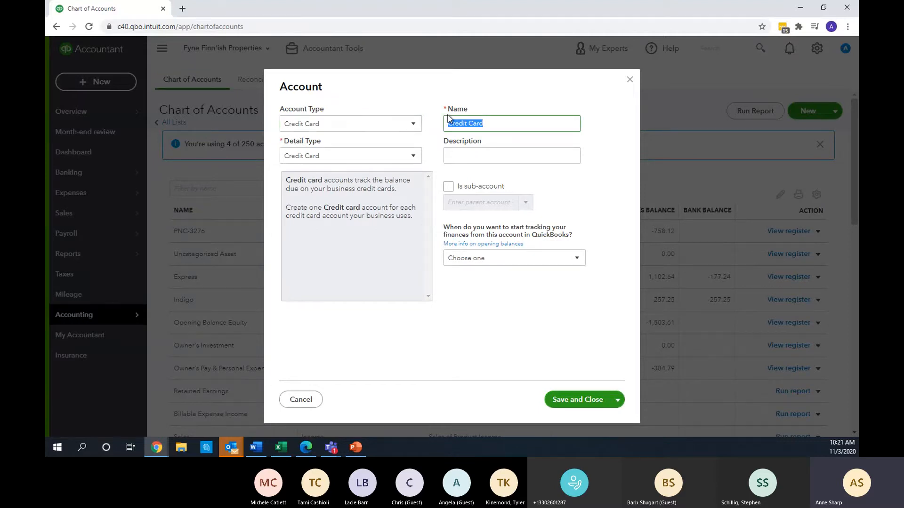
key("BackSpace")
key("BackSpace")
key("BackSpace")
key("BackSpace")
type("Creidt")
key("BackSpace")
key("BackSpace")
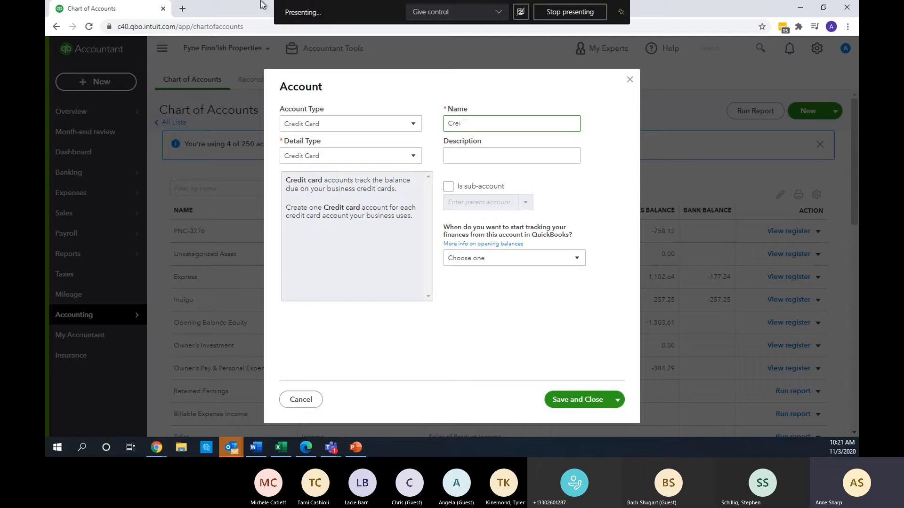
key("BackSpace")
type("it oard")
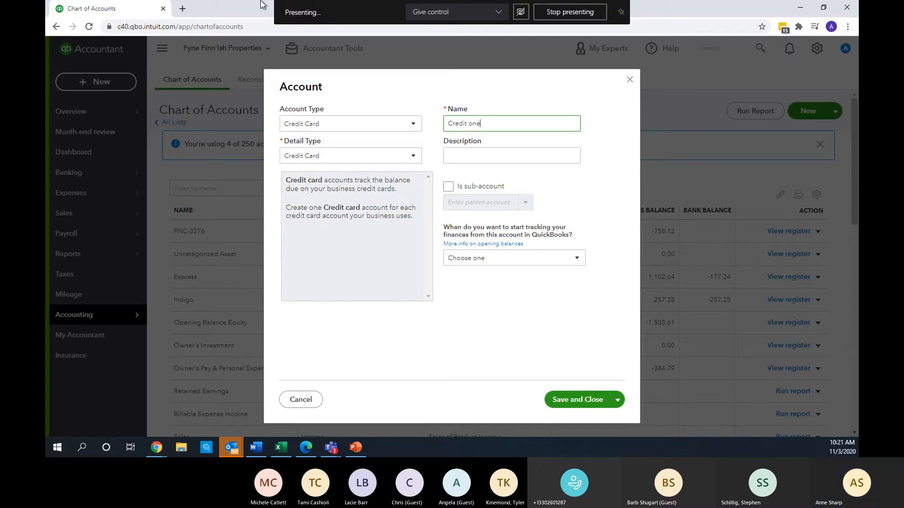
key("BackSpace")
key("BackSpace")
key("BackSpace")
type("n Bank")
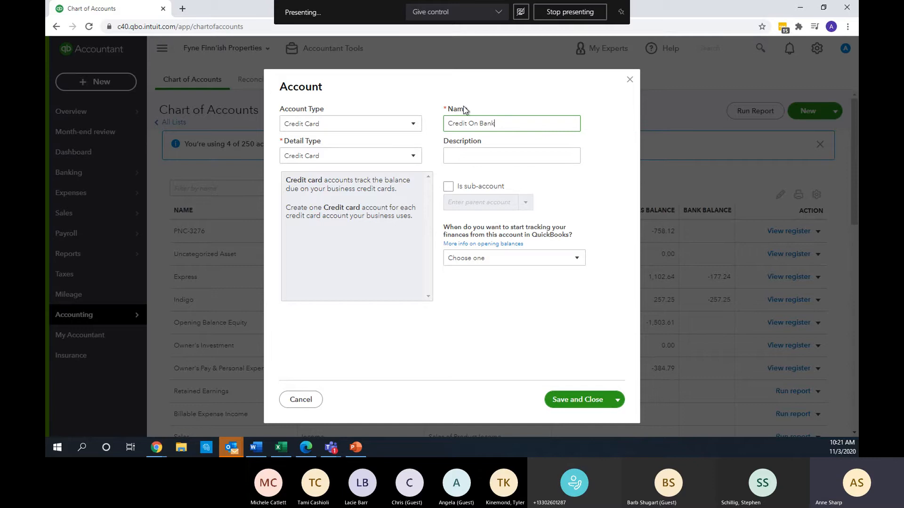
left_click(478, 123)
type("e")
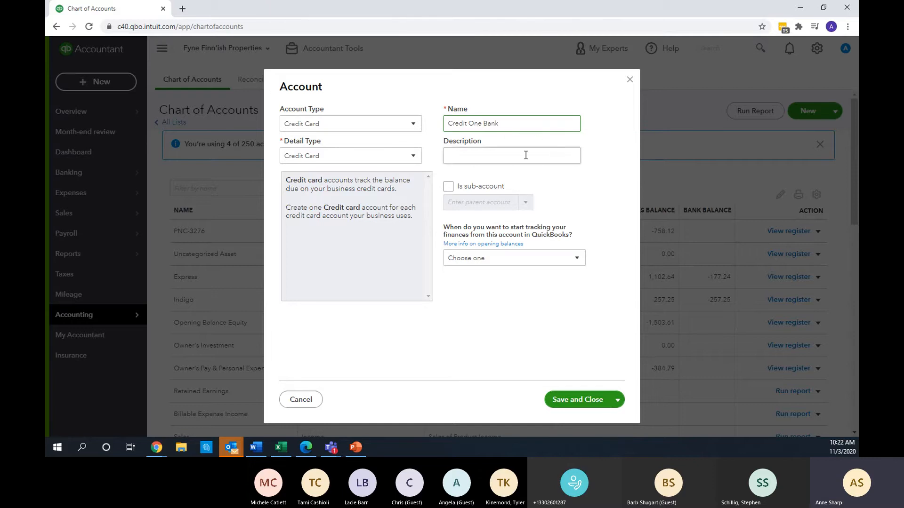
left_click(591, 400)
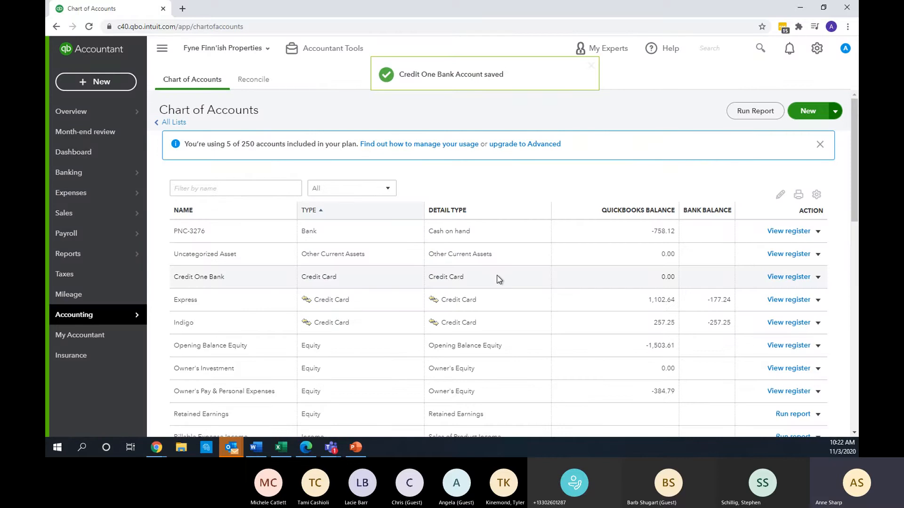
Edit the Credit One Bank account, append a hyphen and the four-digit account suffix to its name, and save it.
left_click(818, 278)
left_click(790, 291)
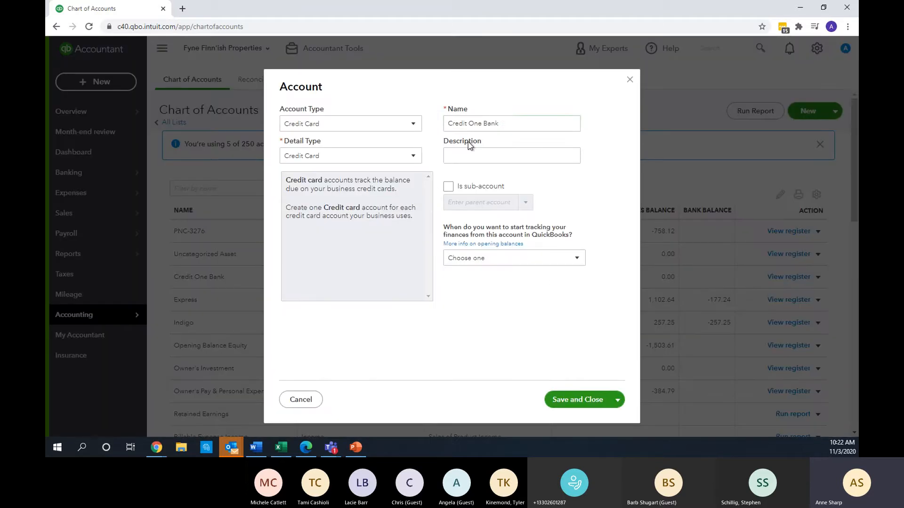
triple_click(533, 127)
left_click(533, 127)
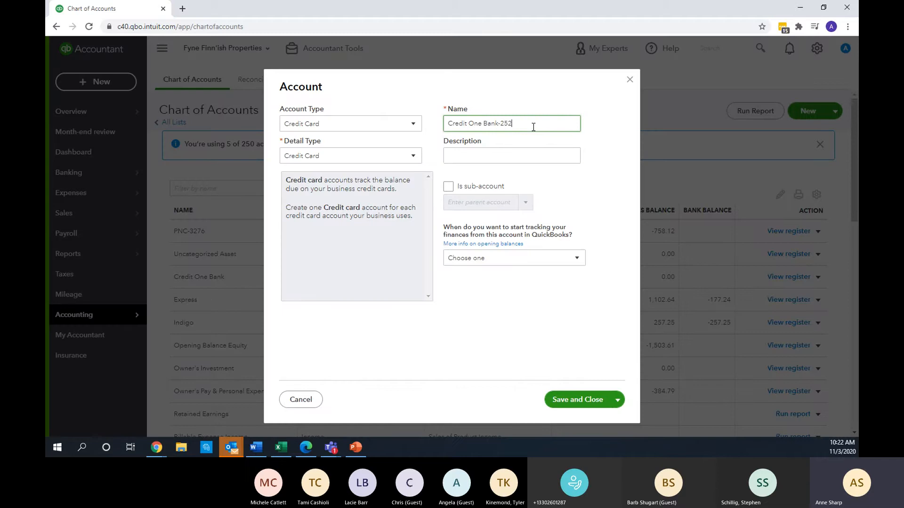
left_click(591, 404)
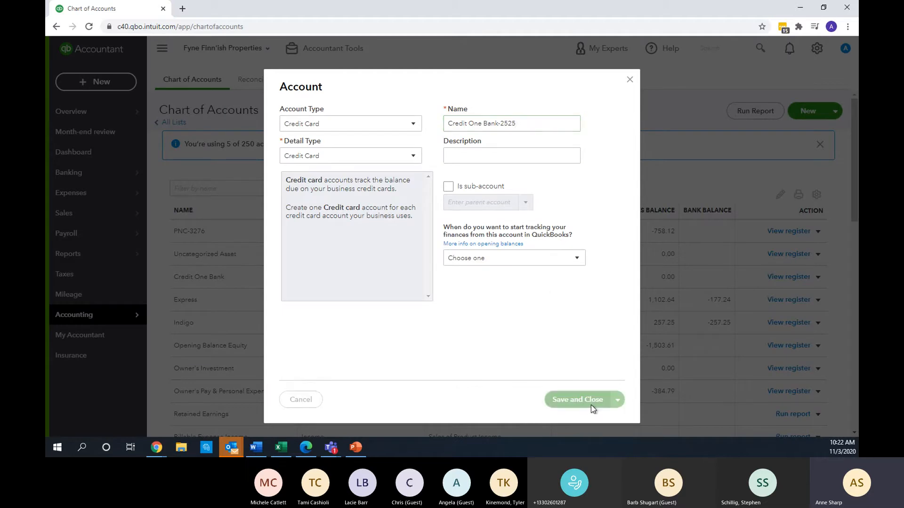
Look through the chart of accounts and open the Rent & Lease account for editing, keeping its account type as Expenses.
scroll(591, 405, "up", 5)
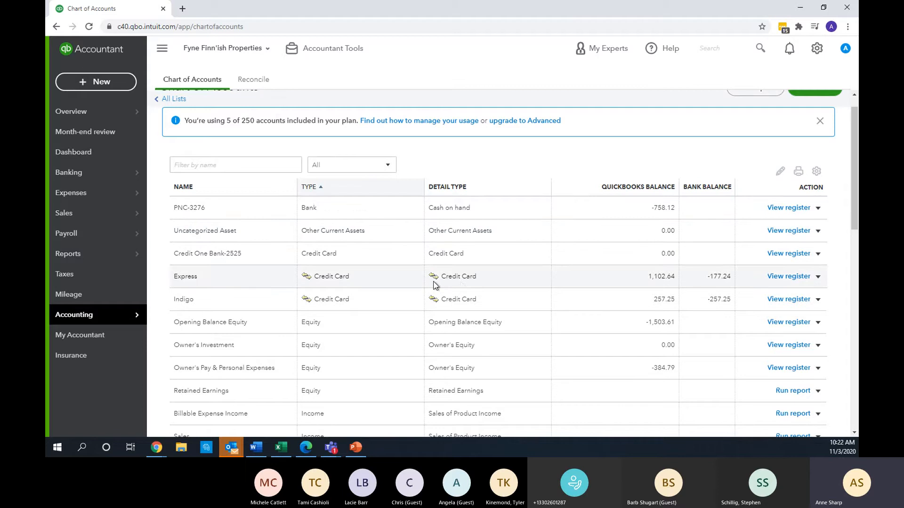
scroll(482, 290, "down", 6)
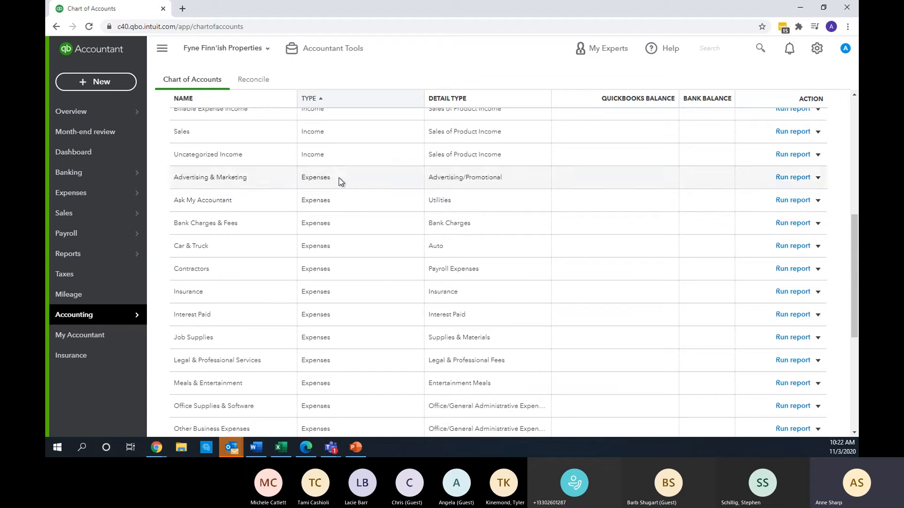
scroll(315, 326, "down", 1)
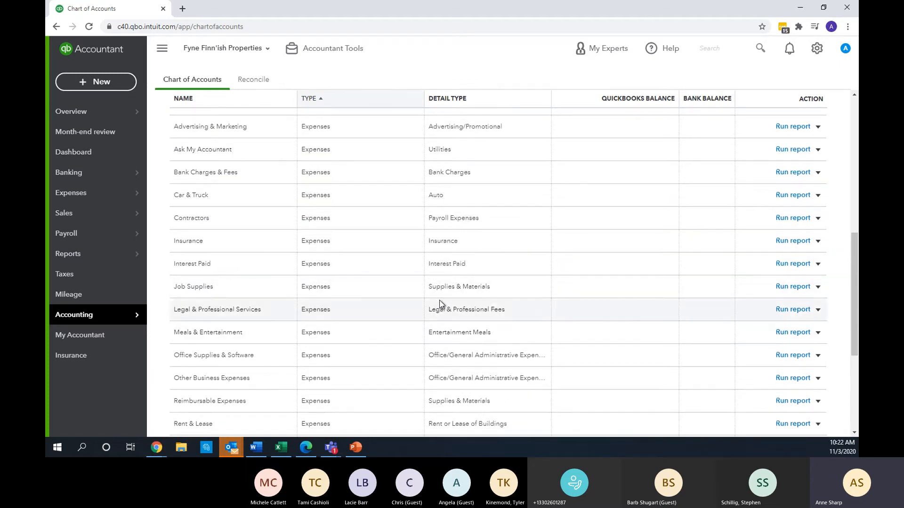
scroll(496, 309, "down", 2)
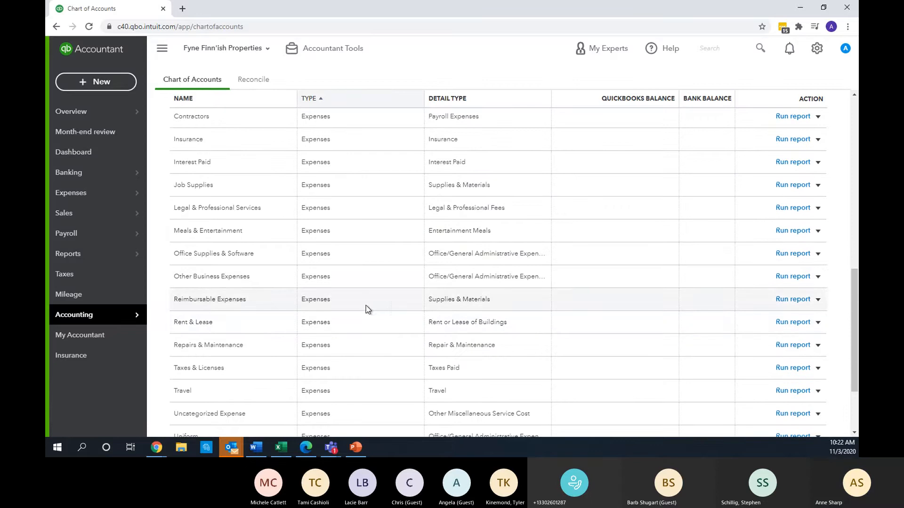
scroll(415, 324, "down", 1)
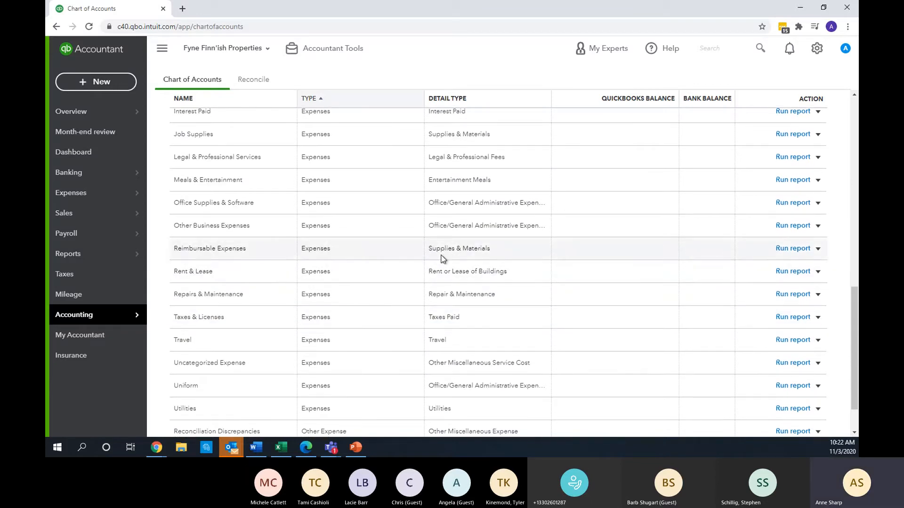
left_click(817, 272)
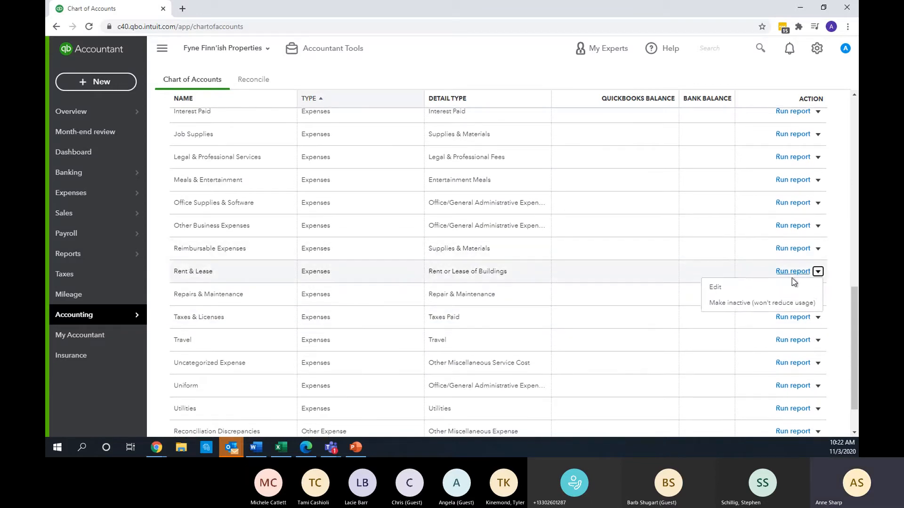
left_click(748, 285)
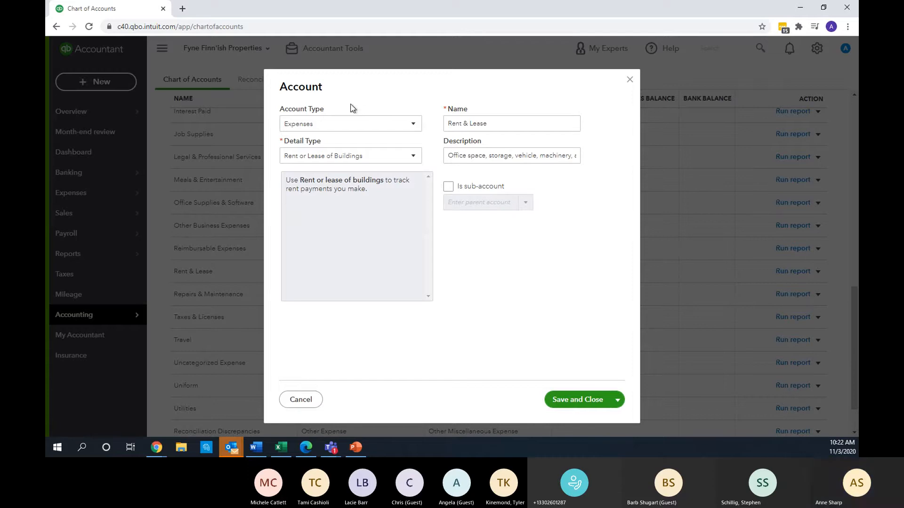
left_click(355, 124)
left_click(348, 281)
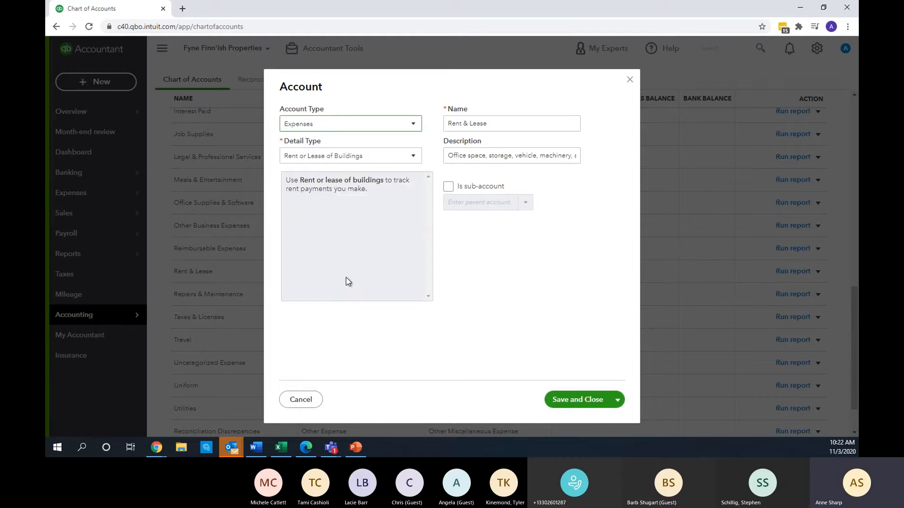
Review the Rent & Lease account's detail types, try Other Business Expenses, and cancel the edit.
left_click(361, 156)
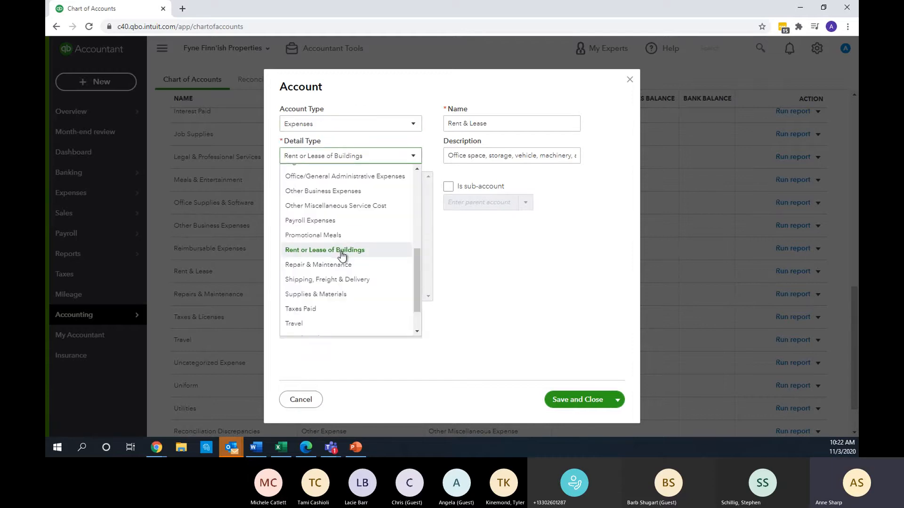
scroll(345, 258, "down", 1)
scroll(345, 258, "up", 5)
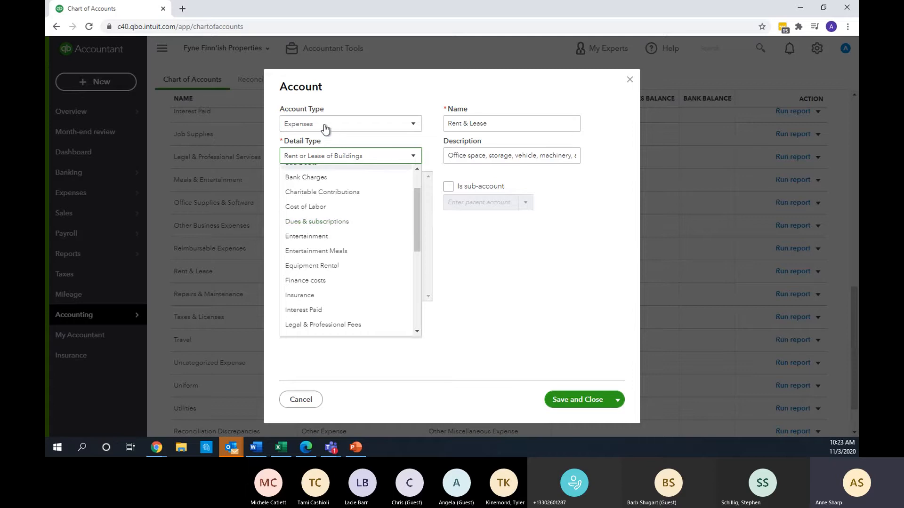
scroll(356, 238, "down", 3)
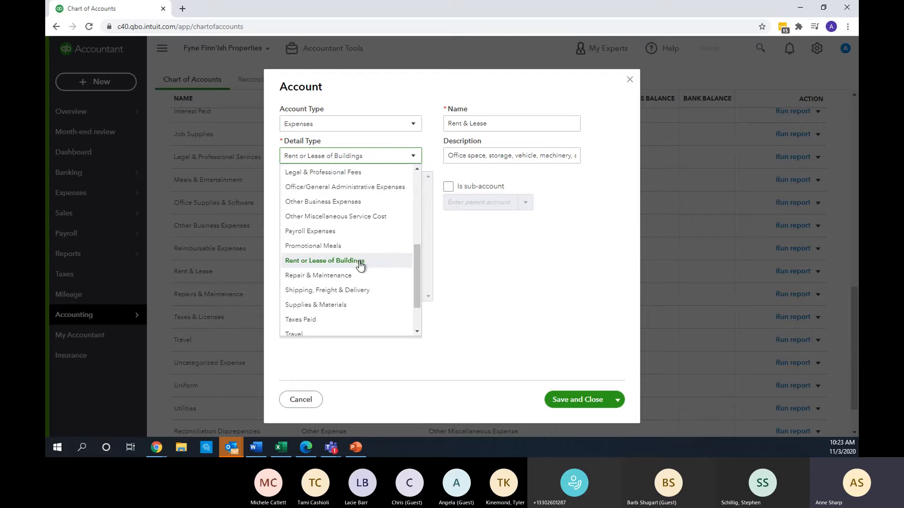
left_click(360, 261)
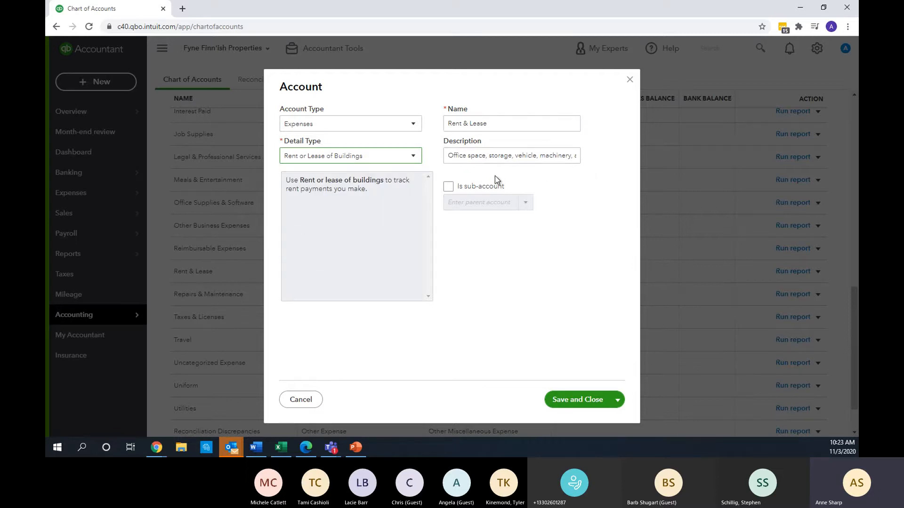
left_click(373, 156)
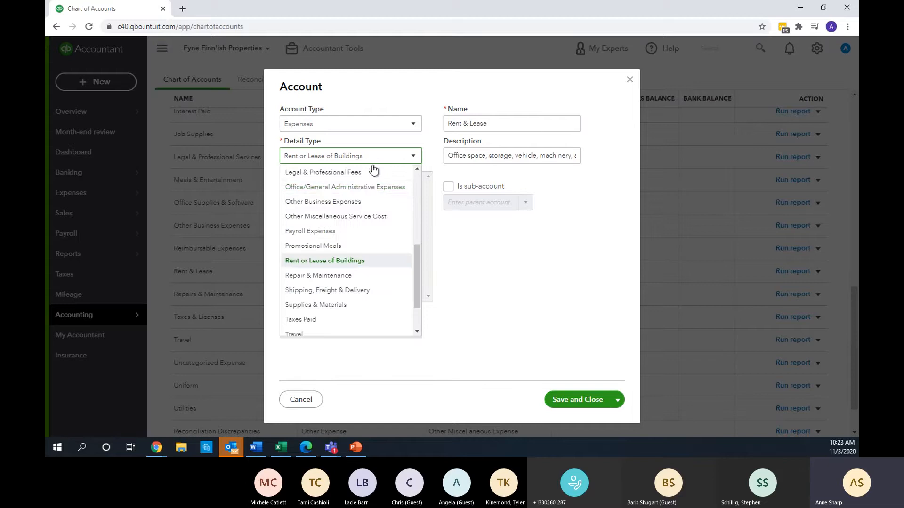
left_click(346, 202)
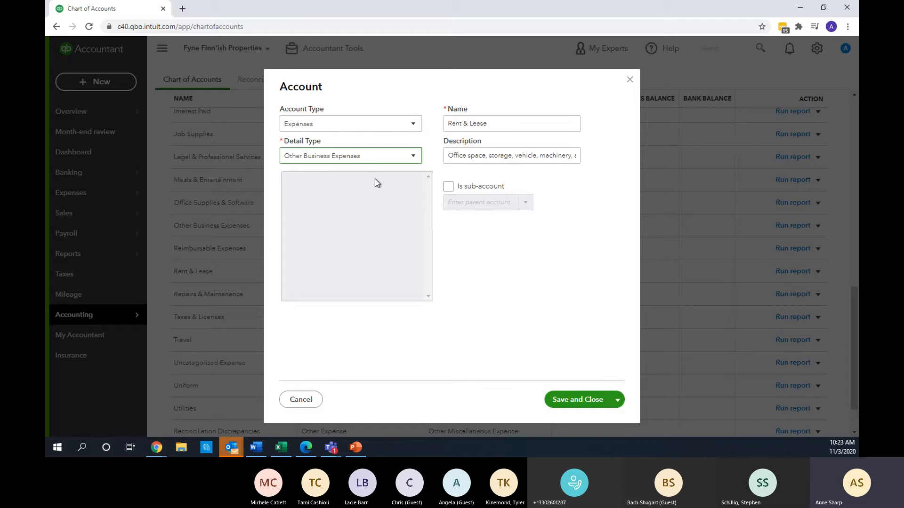
left_click(535, 121)
left_click(301, 401)
Look over the available actions for the PNC bank account and review the whole chart of accounts list.
scroll(544, 307, "up", 15)
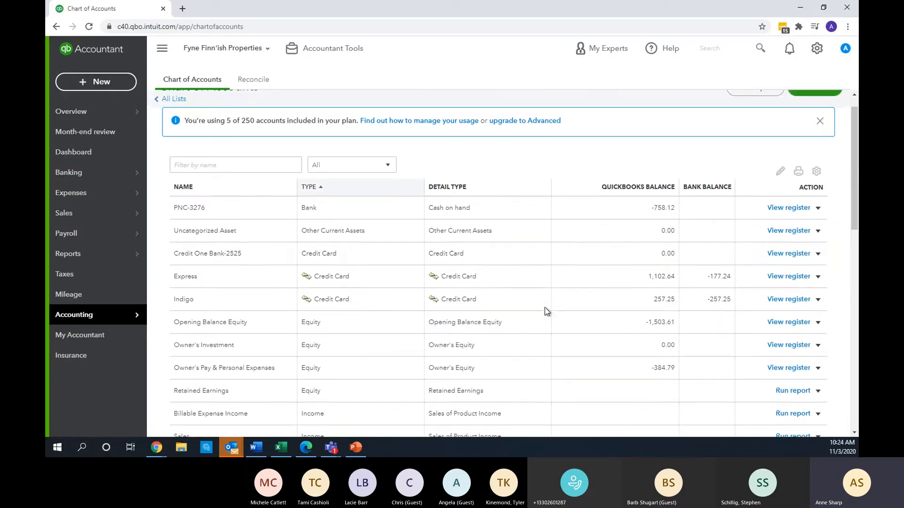
left_click(817, 208)
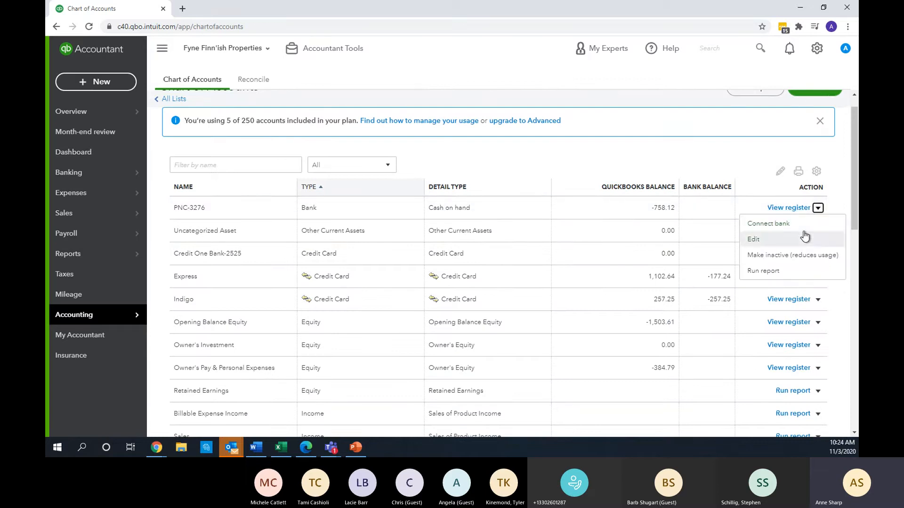
scroll(584, 254, "down", 10)
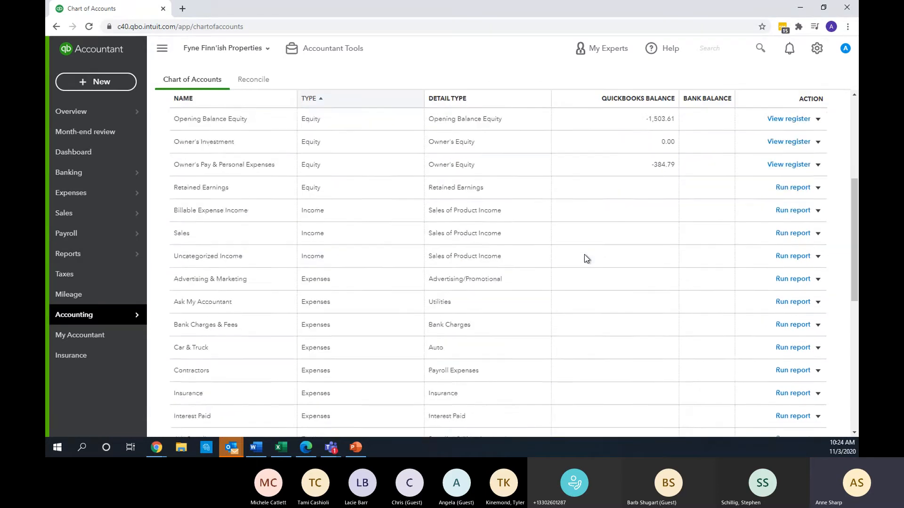
scroll(590, 243, "down", 1)
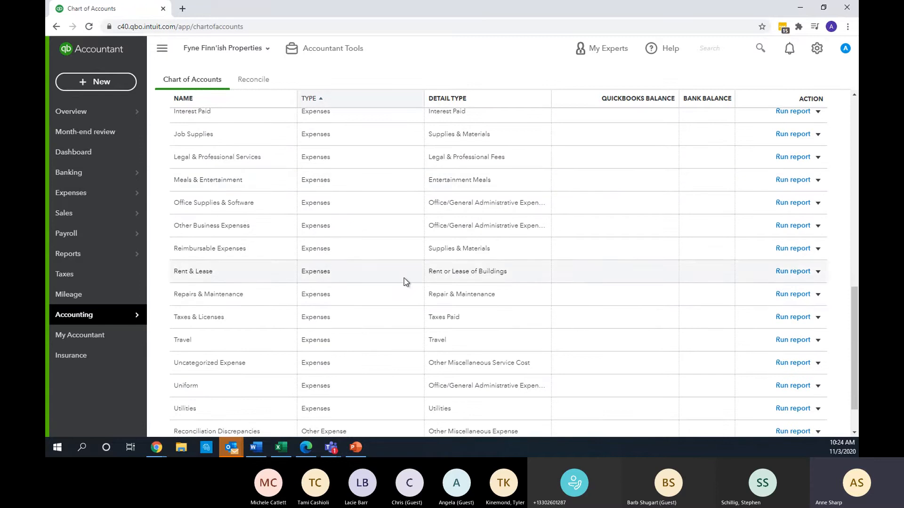
scroll(264, 340, "down", 1)
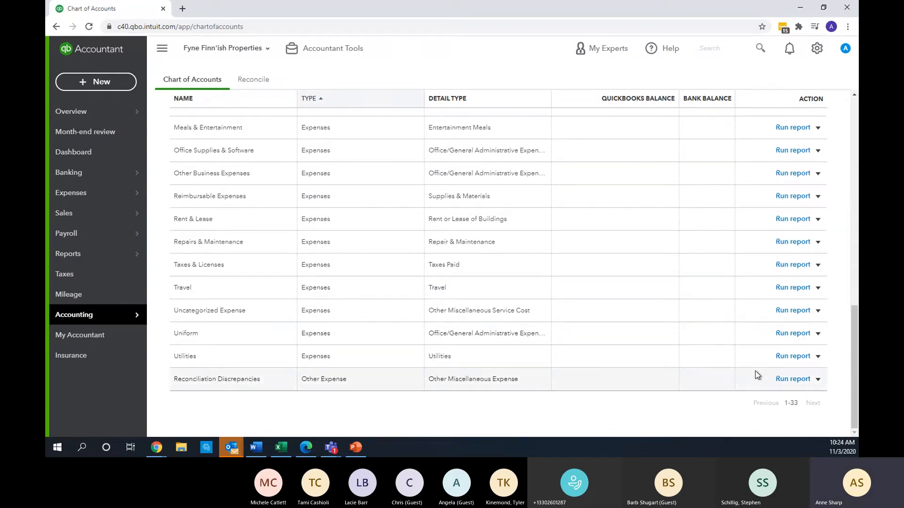
scroll(791, 349, "up", 10)
scroll(803, 335, "up", 2)
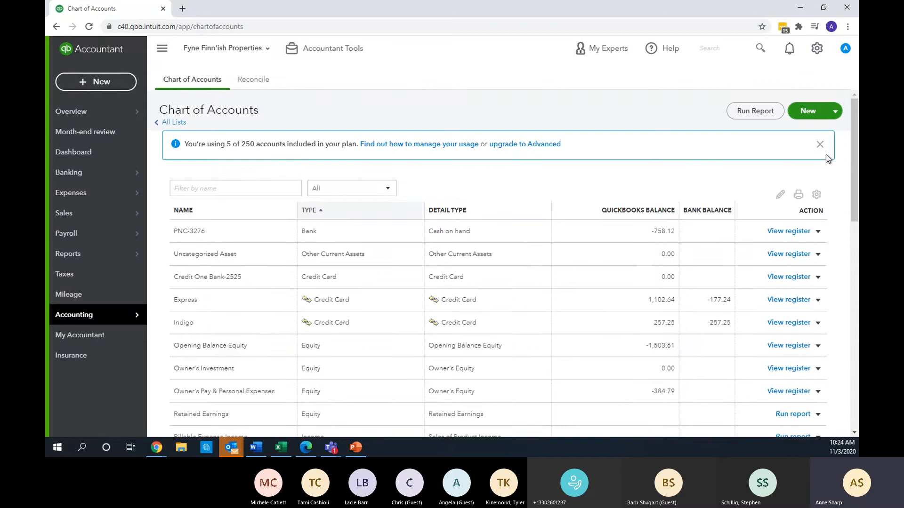
Start a new account with the account type Expenses and the detail type Utilities.
left_click(807, 111)
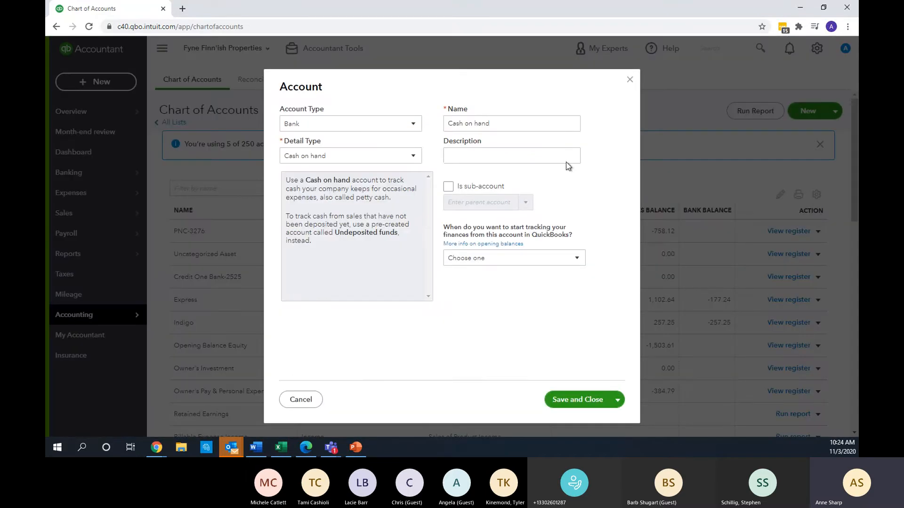
left_click(365, 127)
scroll(335, 235, "down", 2)
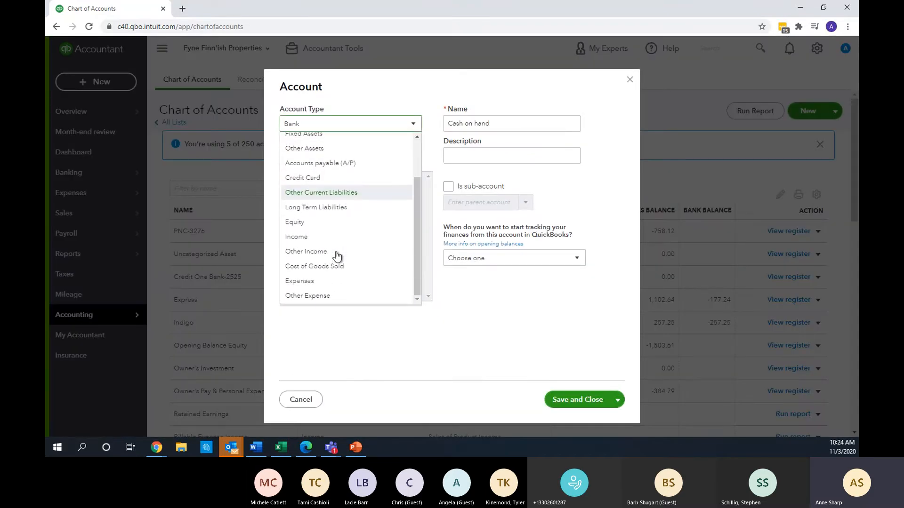
left_click(317, 281)
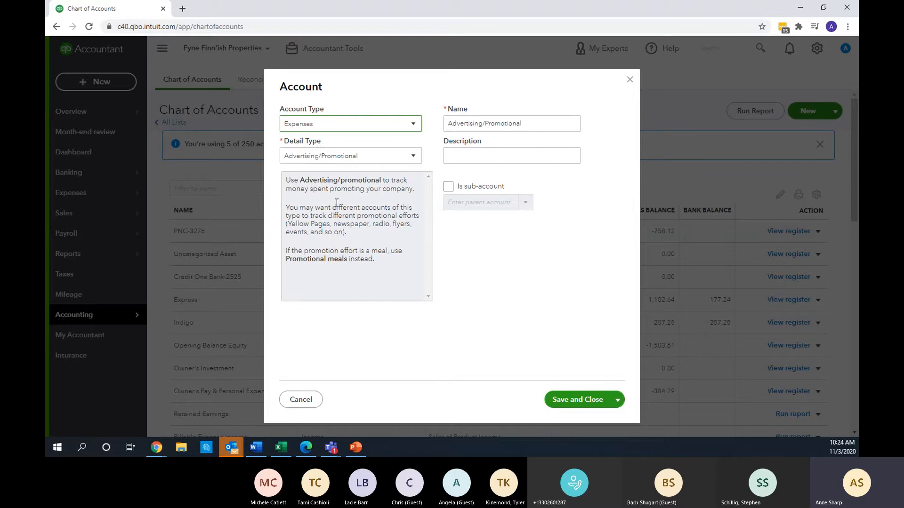
left_click(360, 159)
scroll(324, 257, "down", 5)
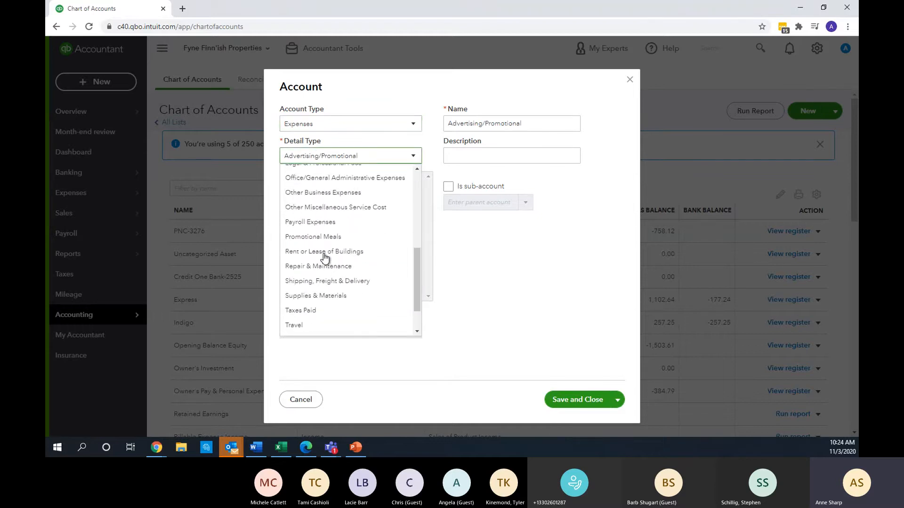
left_click(306, 328)
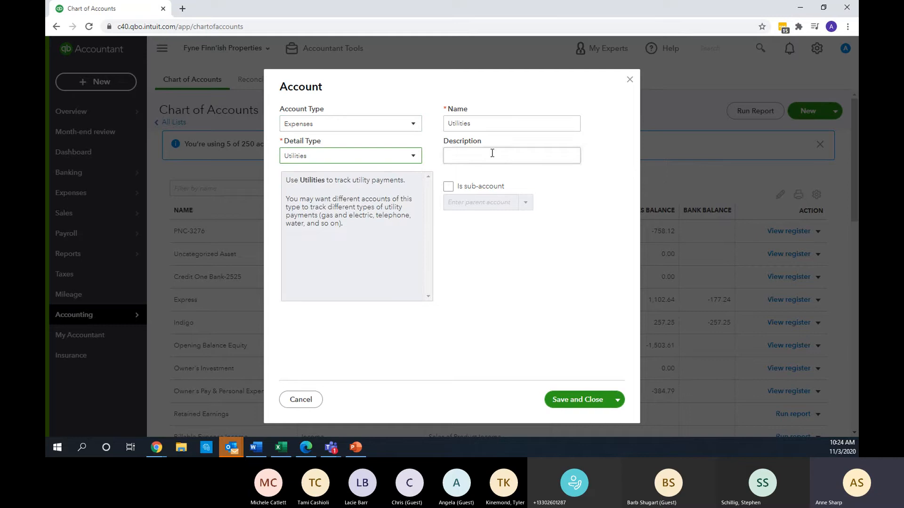
Name the account "Telephone", make it a sub-account of Utilities, and save it while starting another new account.
left_click_drag(498, 125, 335, 76)
key("BackSpace")
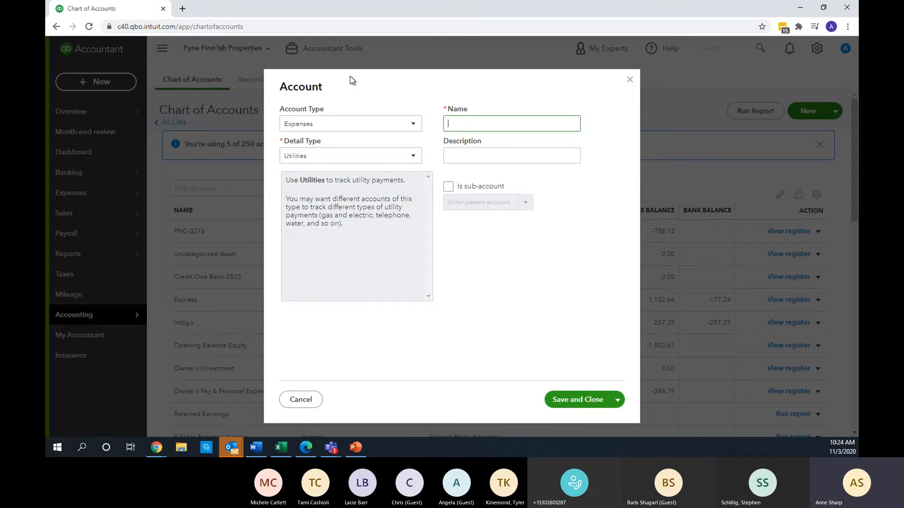
type("Telephone")
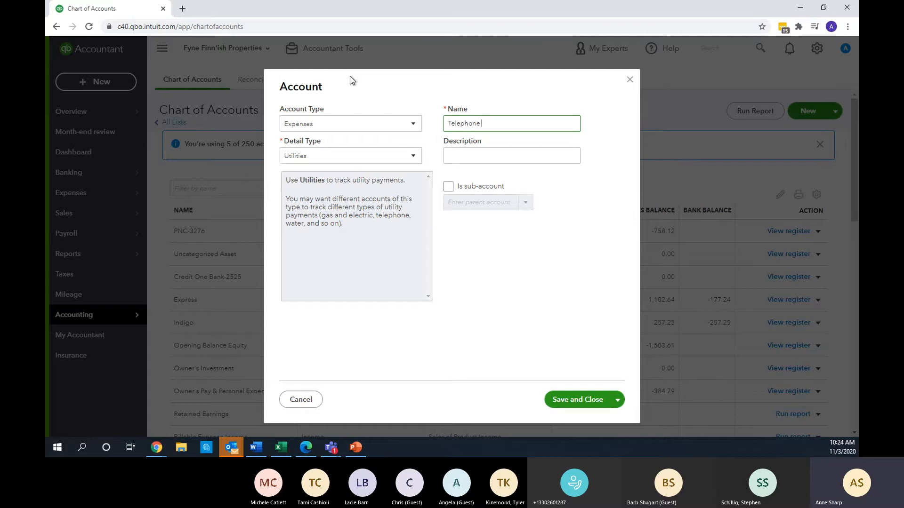
left_click(448, 186)
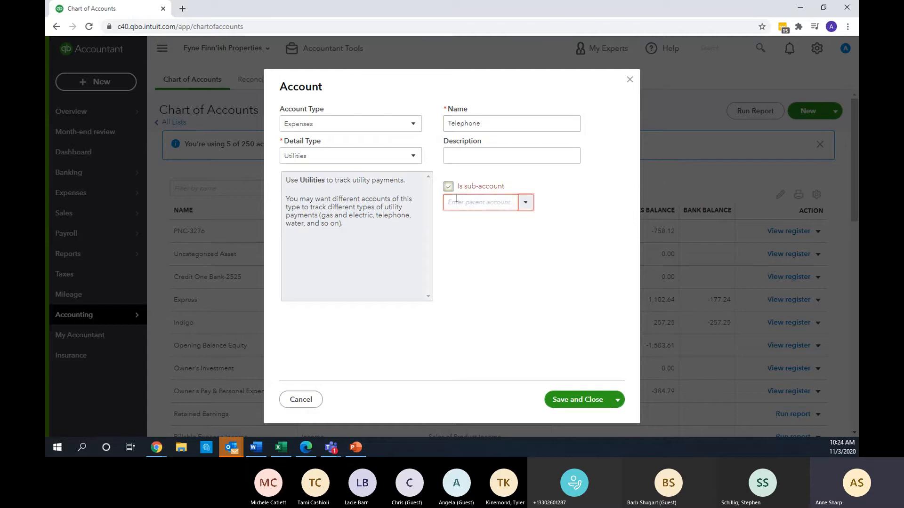
type("util")
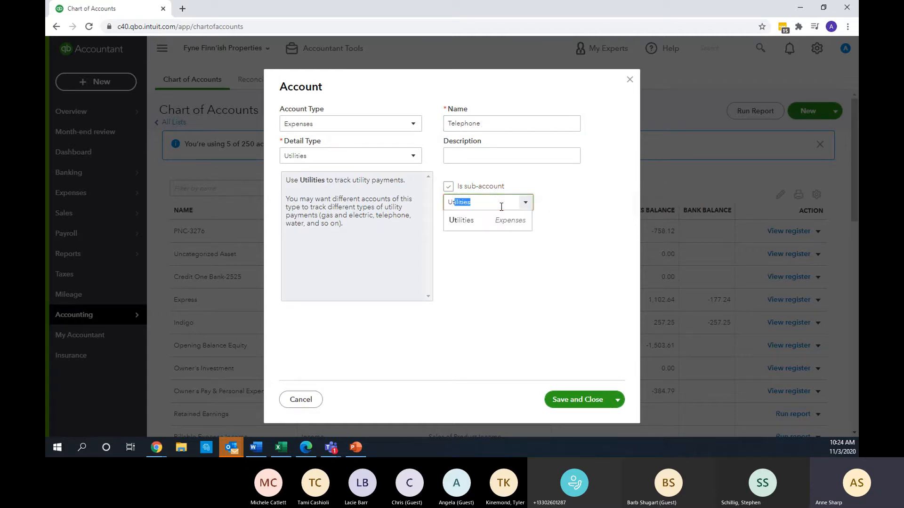
left_click(501, 229)
left_click(616, 400)
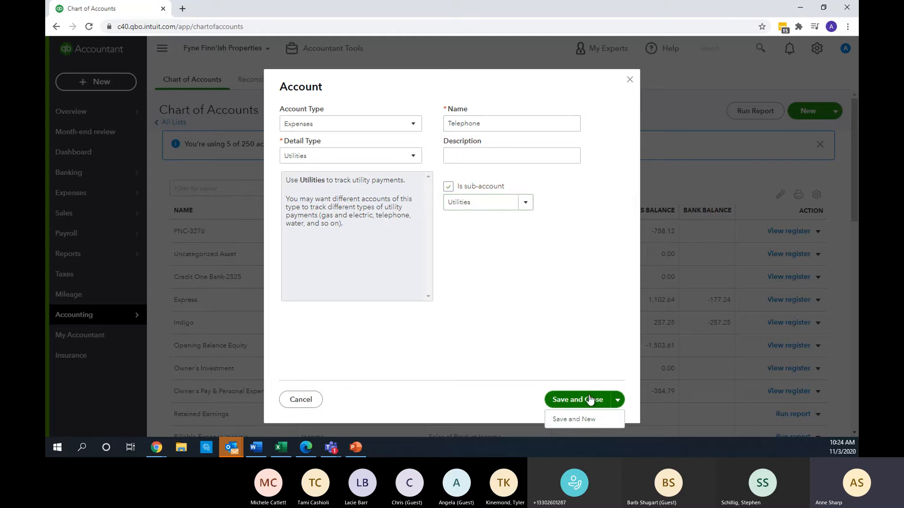
left_click(575, 420)
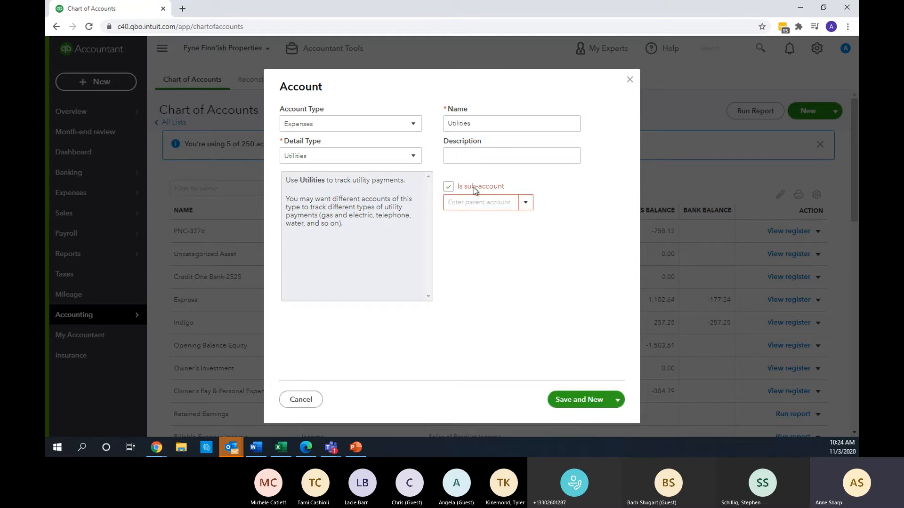
left_click(507, 202)
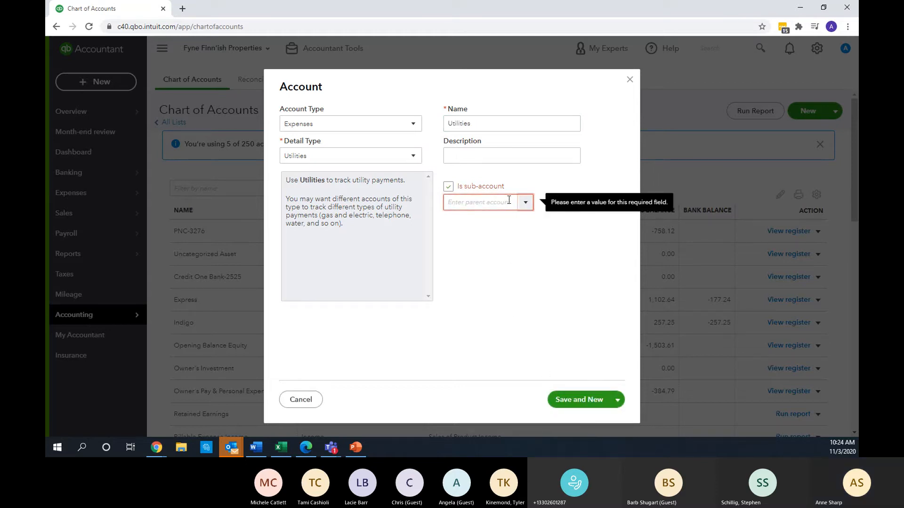
type("ut")
left_click(501, 221)
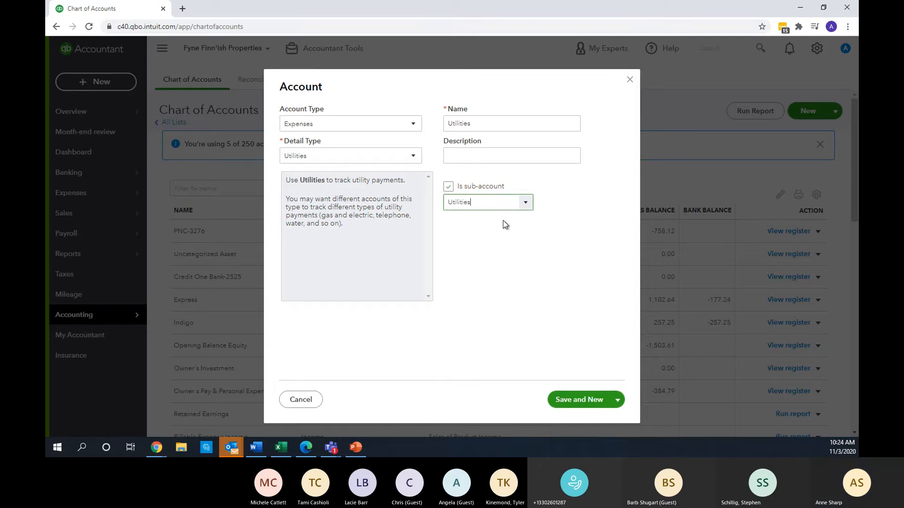
double_click(500, 201)
key("BackSpace")
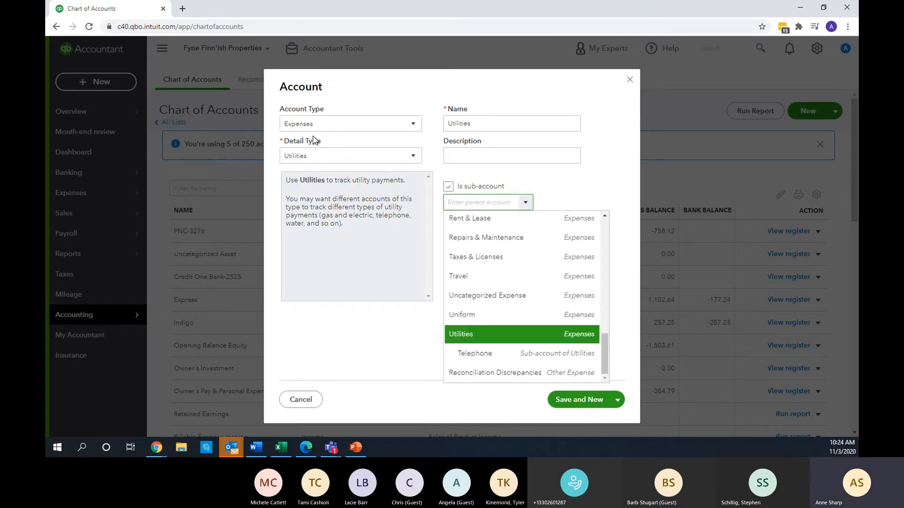
Name the new expense account "Dominion", set Utilities as its parent account, and save it while starting another.
double_click(504, 122)
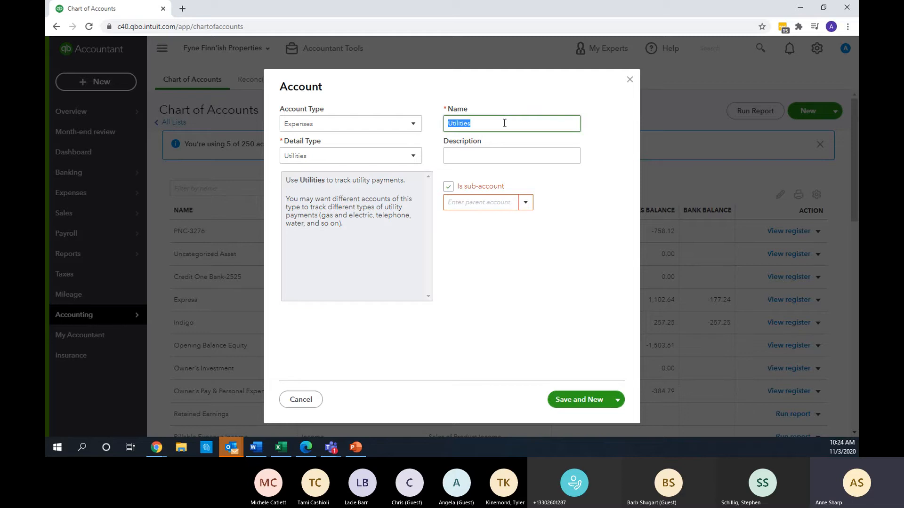
key("BackSpace")
type("Dominion")
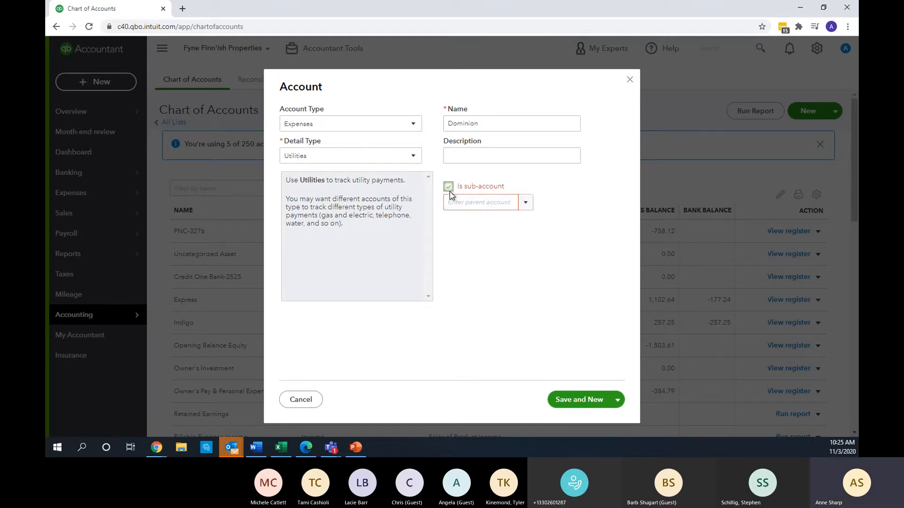
left_click(457, 203)
type("Utilities")
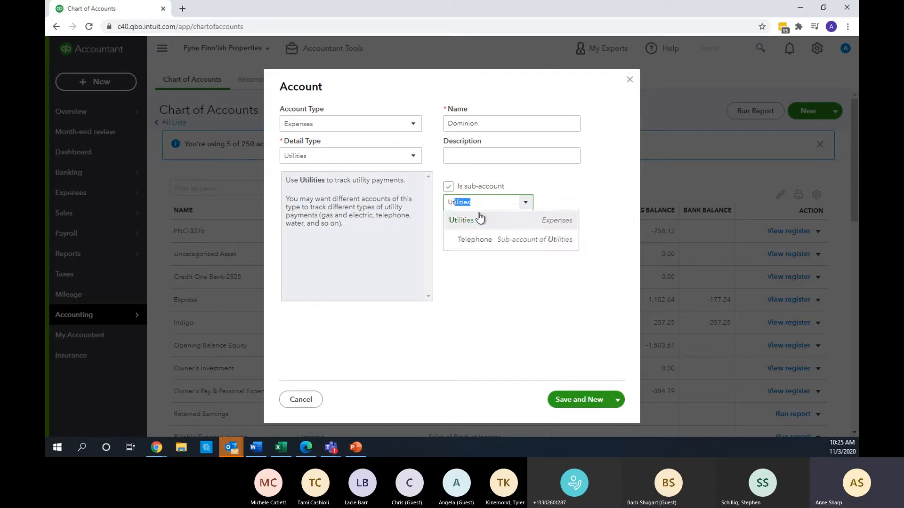
left_click(480, 219)
left_click(606, 411)
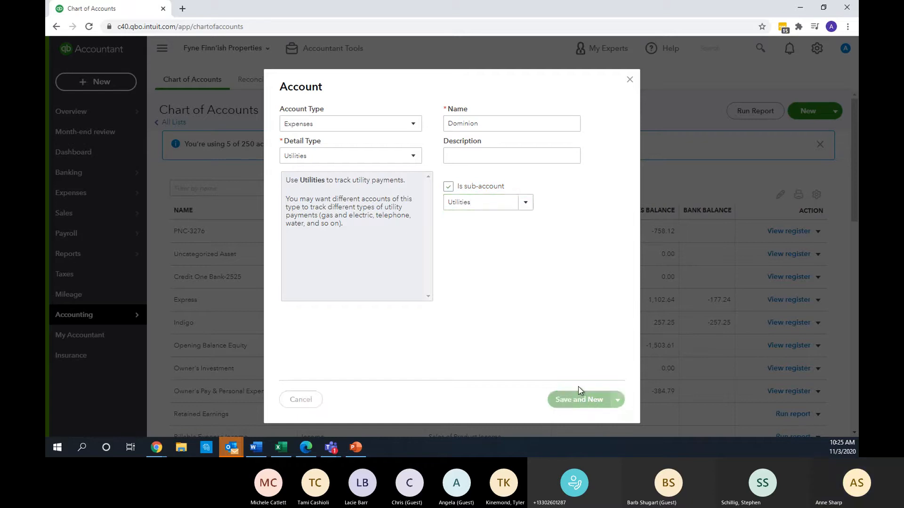
Name the next account "Spectrum", set Utilities as its parent account, then save it and close the account form.
double_click(472, 121)
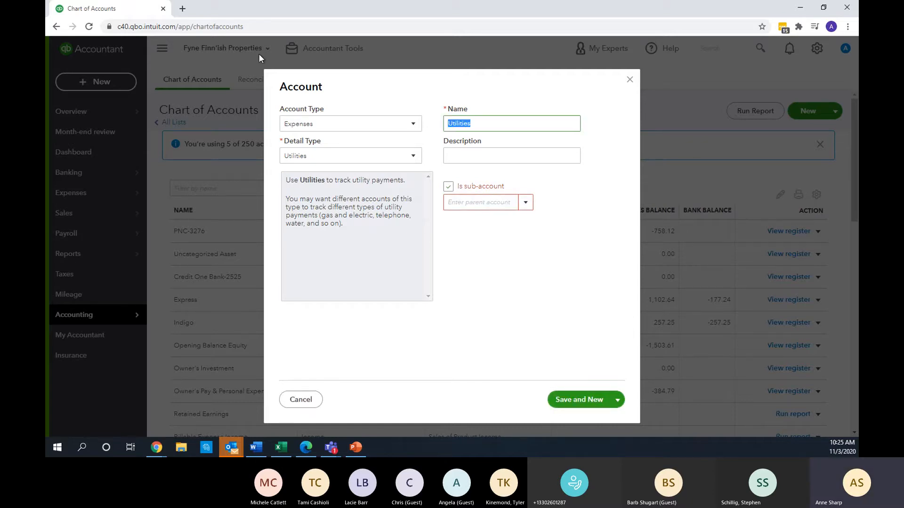
type("Cab")
key("BackSpace")
key("BackSpace")
key("BackSpace")
type("Spectrum")
left_click(461, 202)
type("Utilities")
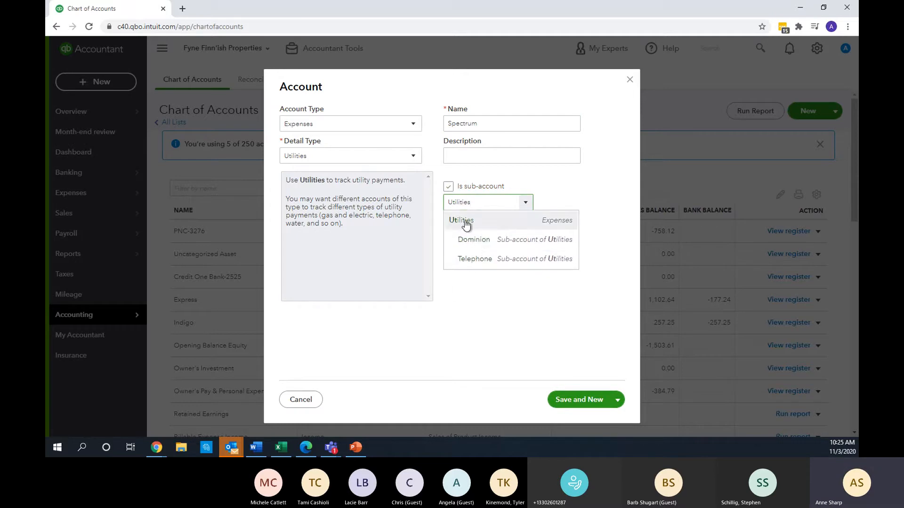
left_click(465, 221)
left_click(614, 401)
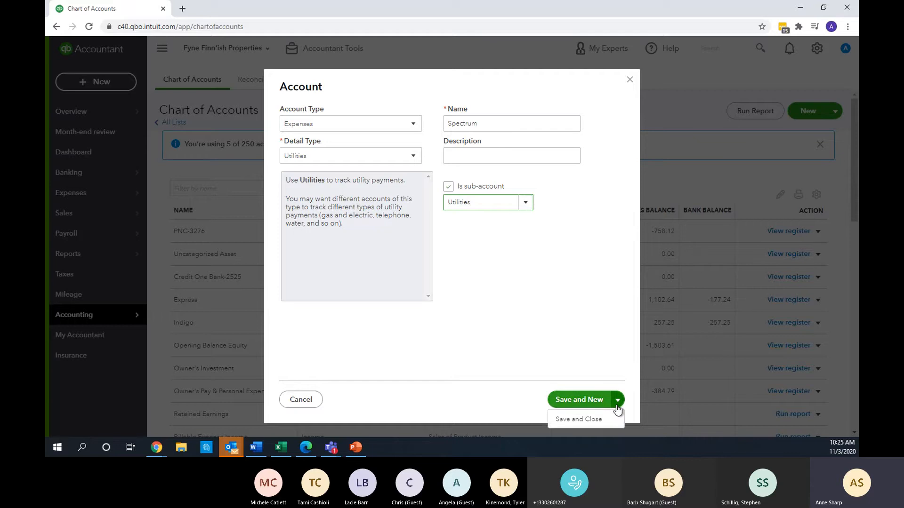
left_click(579, 419)
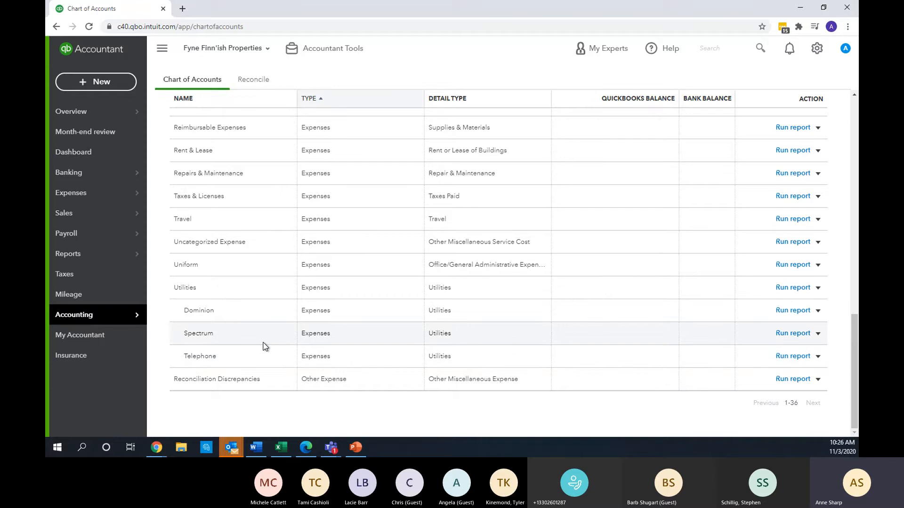
scroll(263, 347, "up", 3)
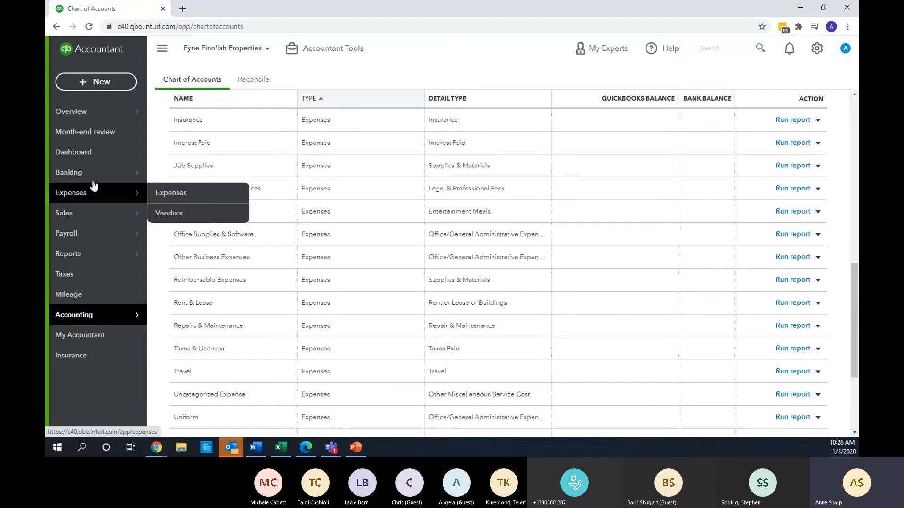
Open the bank register of the Express credit card account and dismiss the register basics tour.
left_click(93, 181)
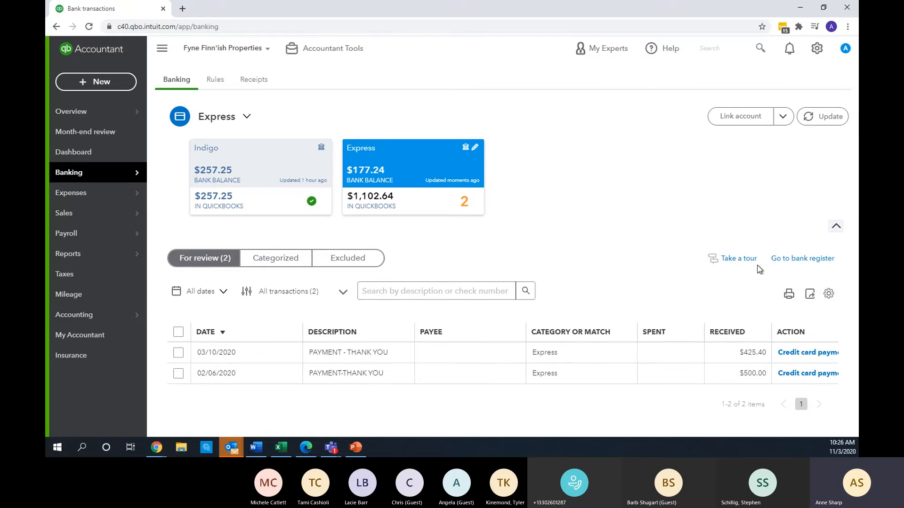
left_click(785, 263)
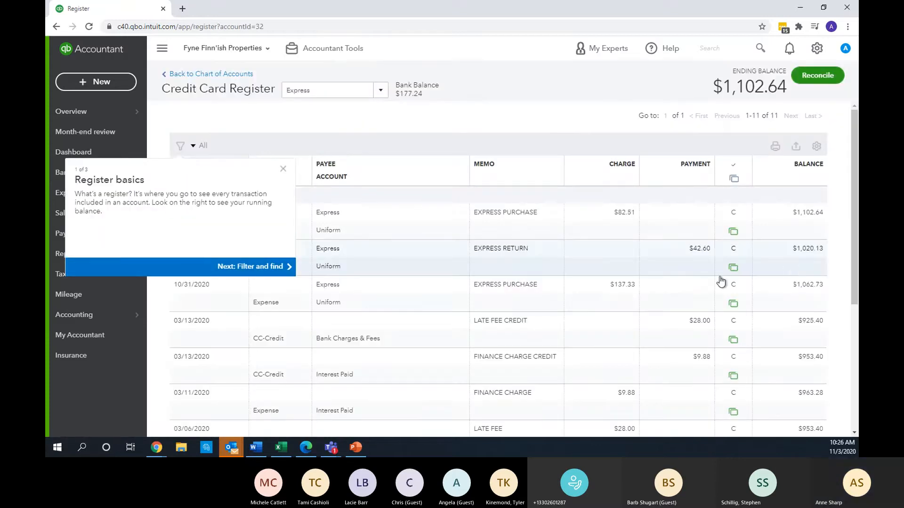
scroll(538, 277, "down", 1)
scroll(538, 278, "down", 2)
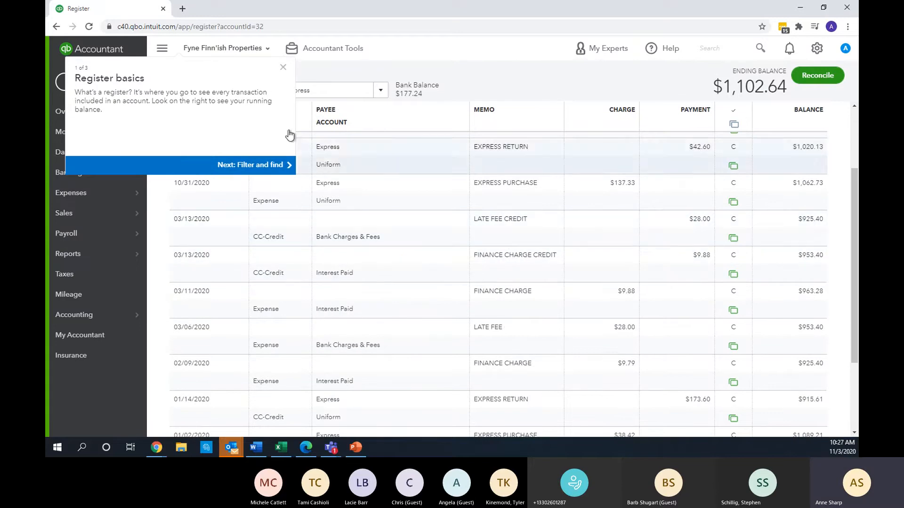
left_click(283, 67)
Try to add Express as a new payee name on the 03/13/2020 late fee credit.
left_click(527, 240)
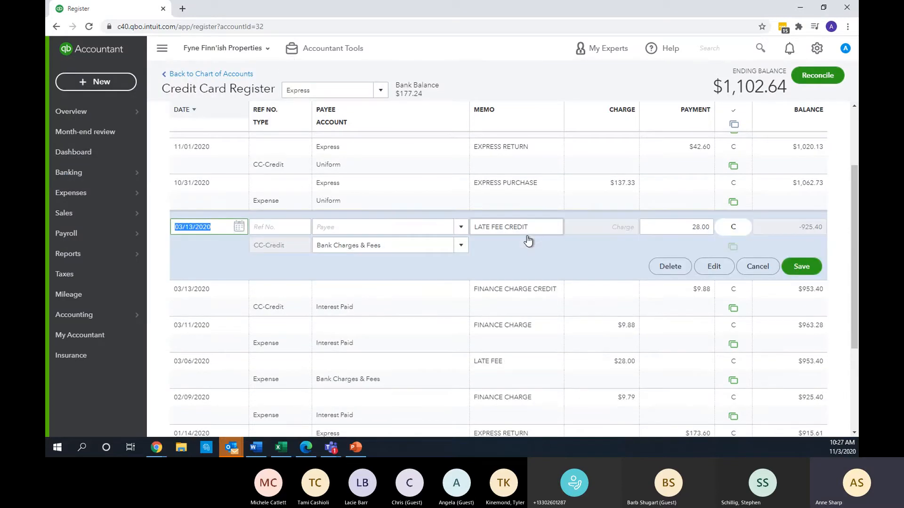
left_click(399, 227)
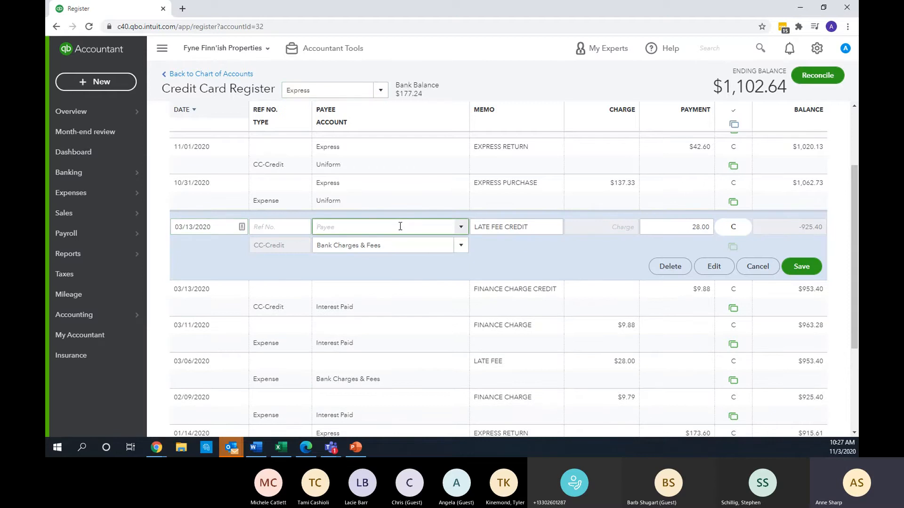
type("Express")
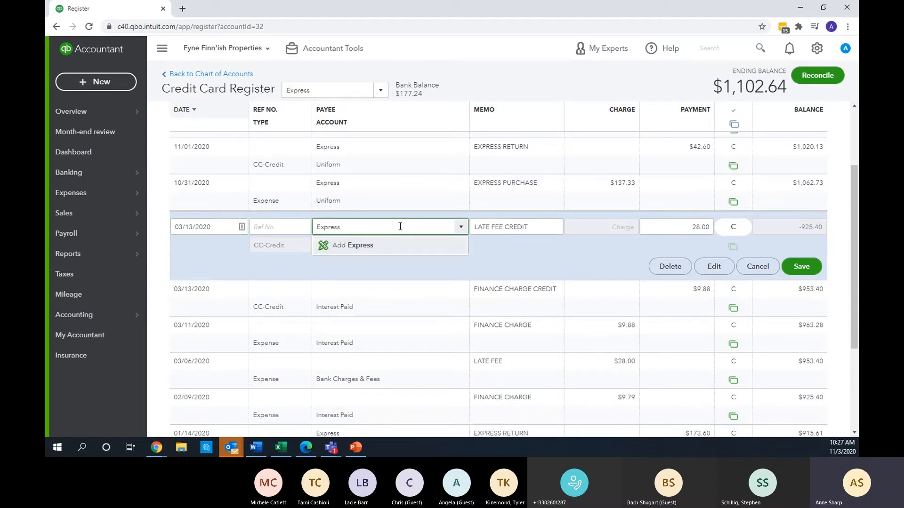
left_click(362, 247)
left_click(459, 350)
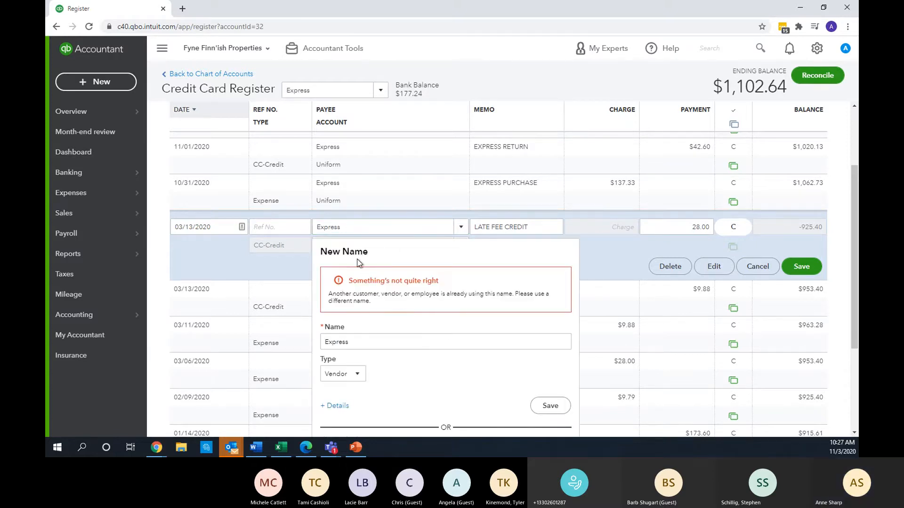
Assign the existing customer Express as payee of the 03/13/2020 late fee credit, then save and confirm the edit.
left_click(366, 231)
key("ctrl+a")
type("Exp")
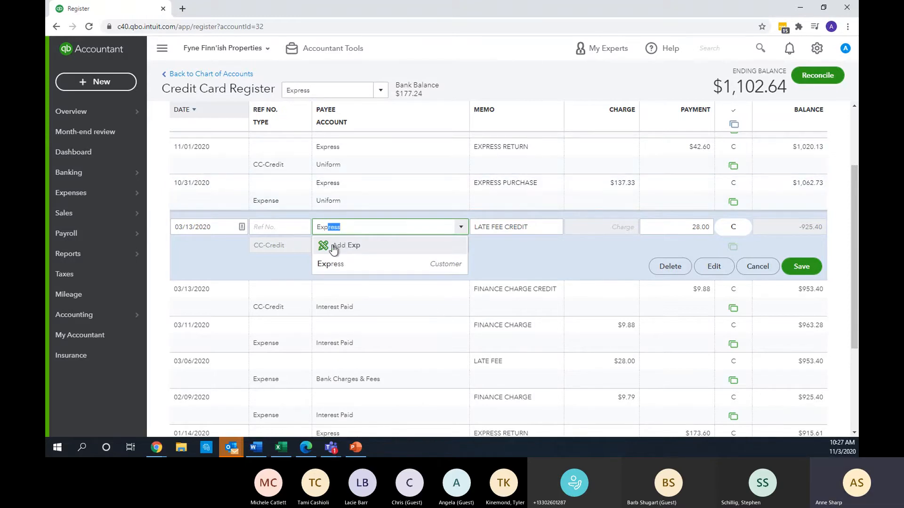
left_click(346, 264)
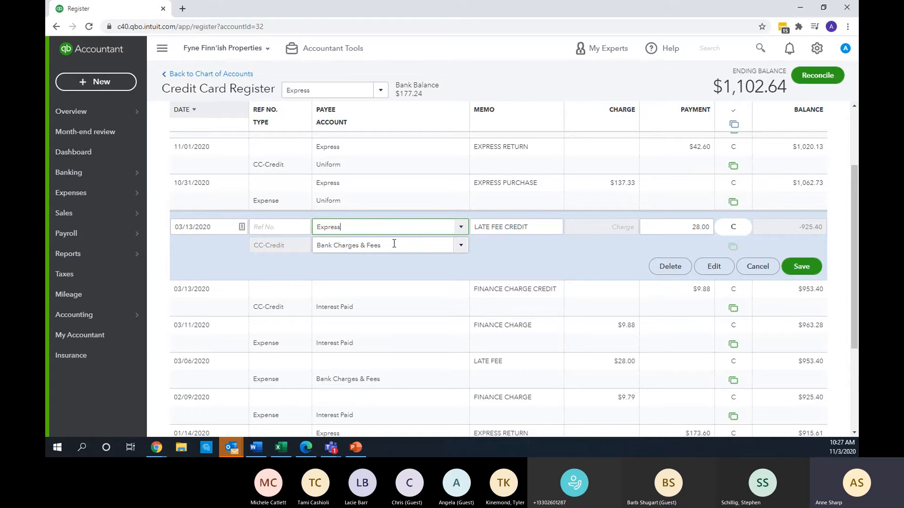
left_click(802, 265)
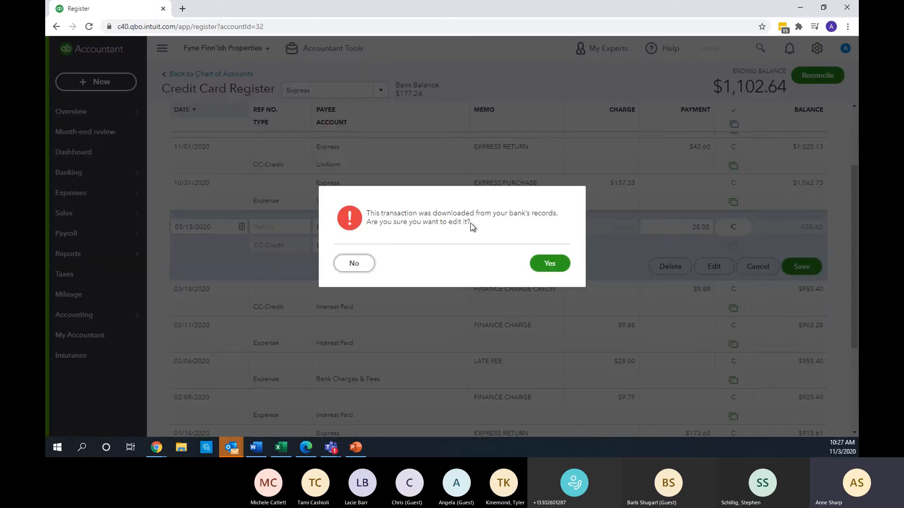
left_click(554, 264)
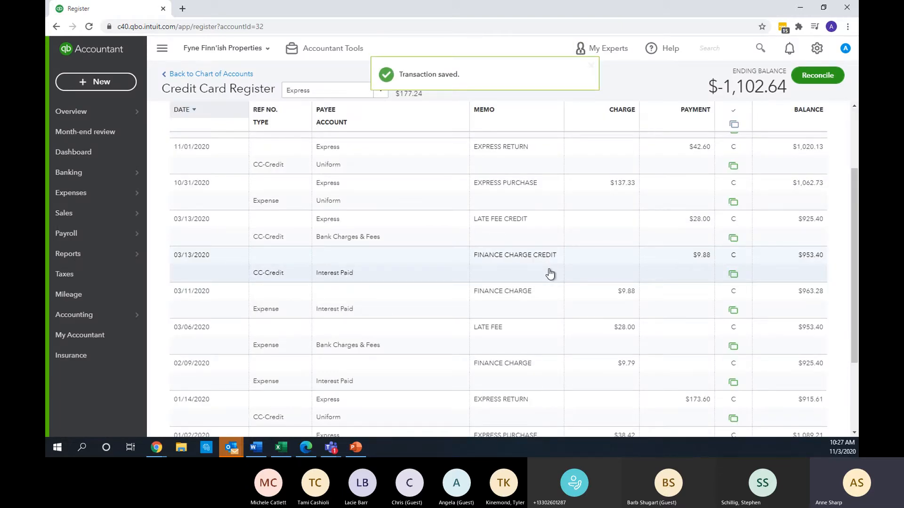
Open the full form of the 11/01/2020 Express purchase, check its additional transaction actions, and close it.
scroll(537, 287, "up", 3)
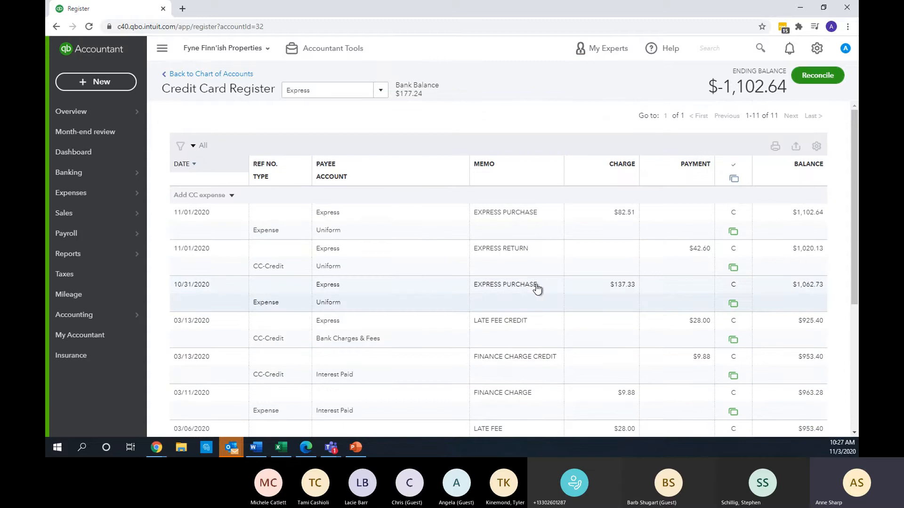
left_click(515, 231)
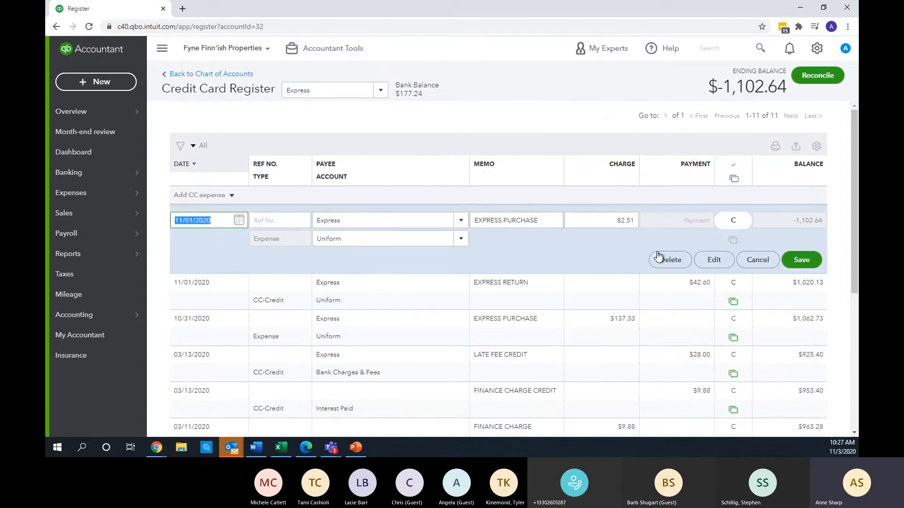
left_click(715, 263)
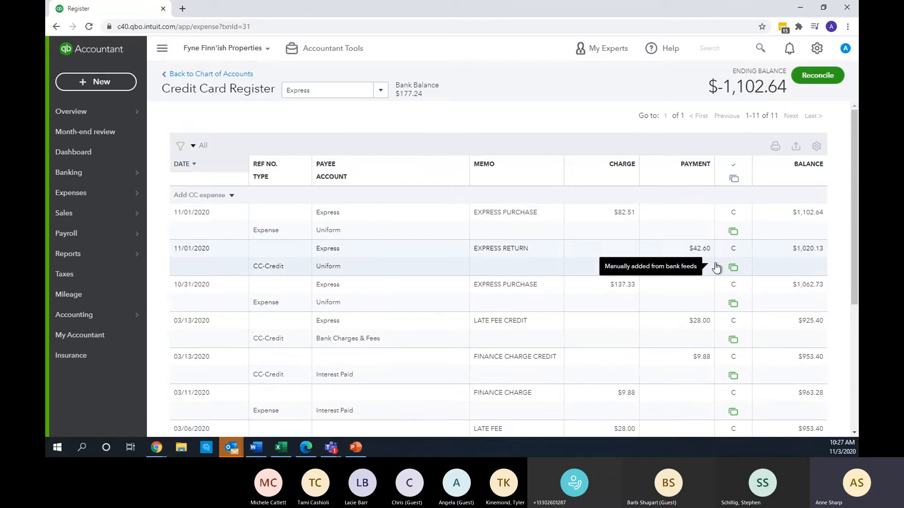
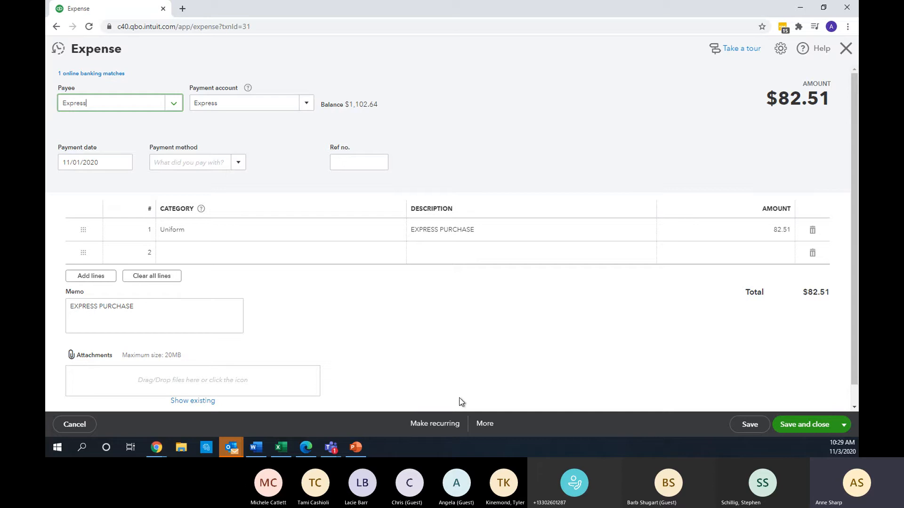
left_click(486, 421)
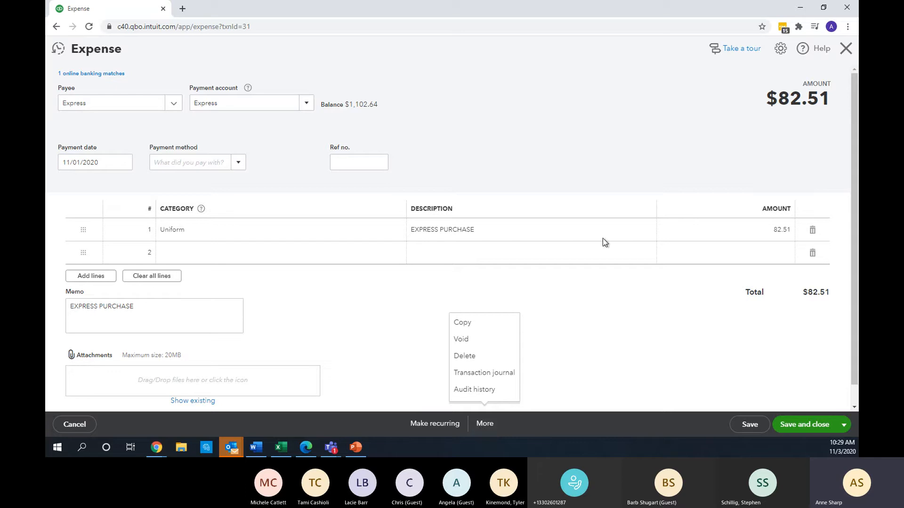
left_click(846, 48)
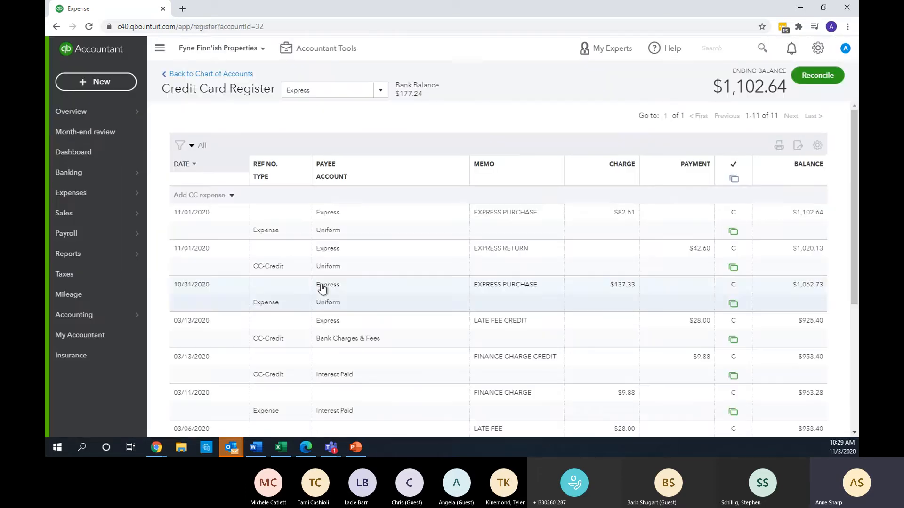
From the expense transactions list, open the Bonsai Boy of New York expense, review its additional actions, and close it.
mouse_move(106, 174)
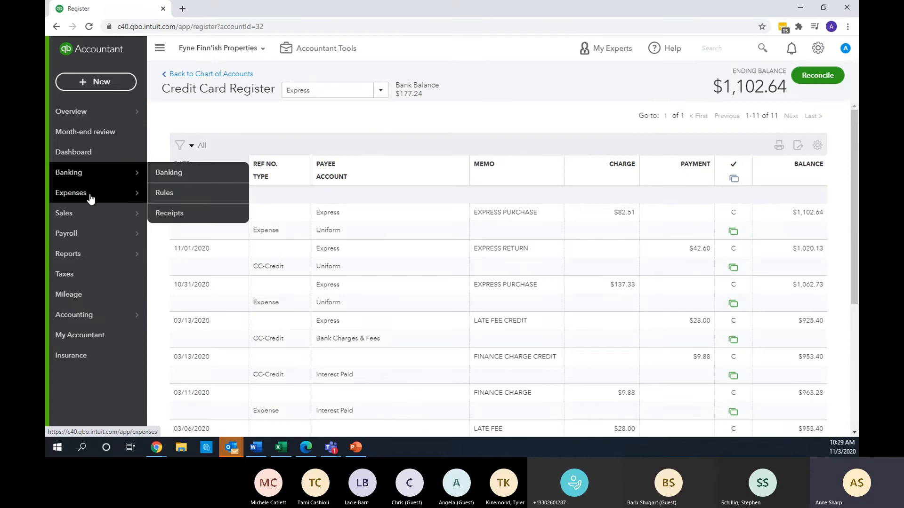
mouse_move(91, 204)
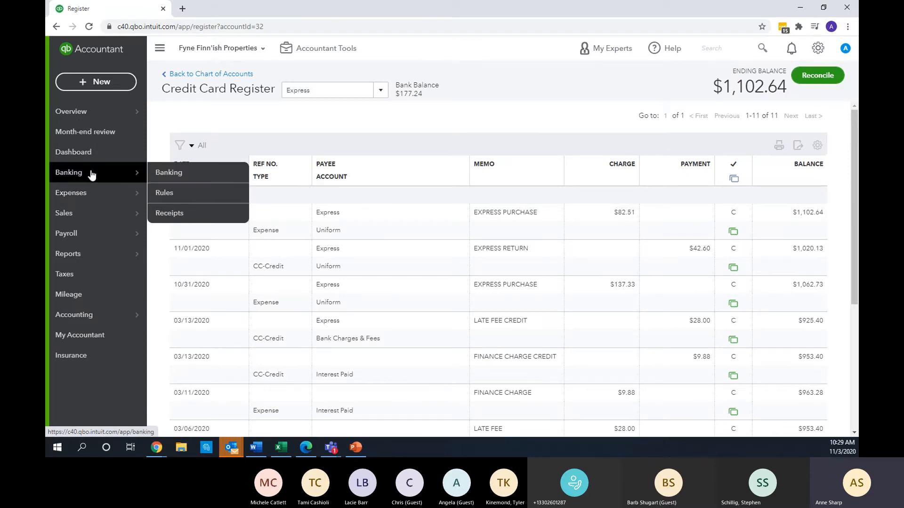
left_click(91, 195)
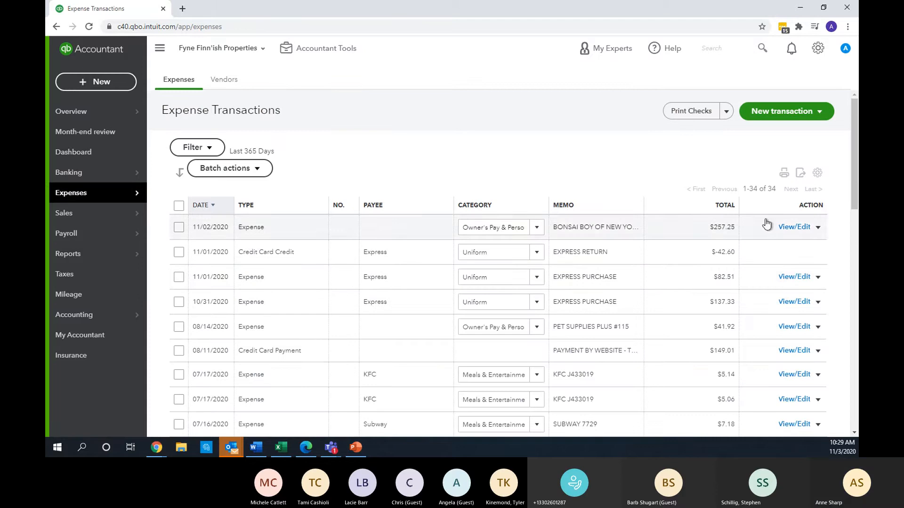
left_click(817, 227)
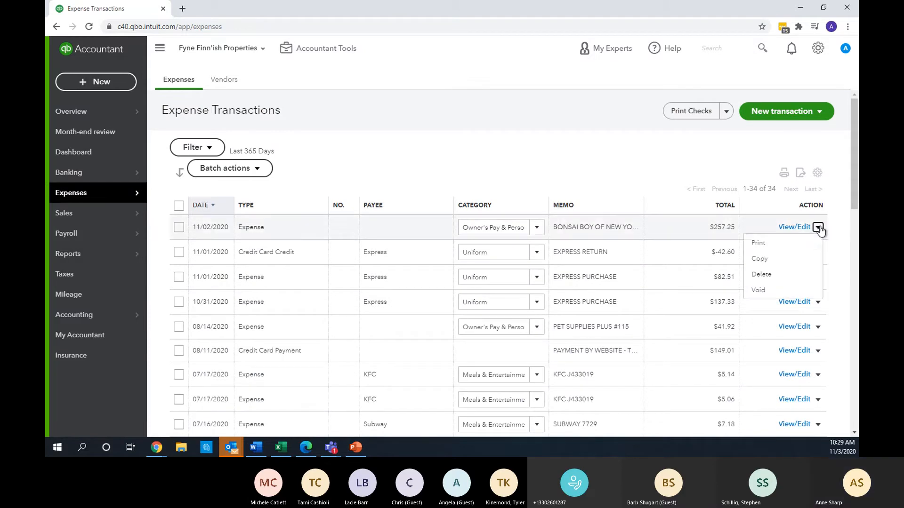
left_click(791, 228)
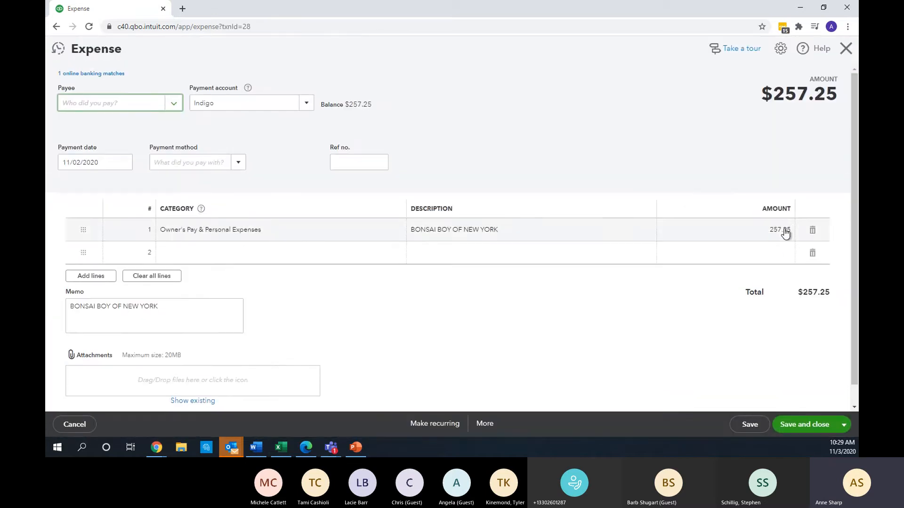
left_click(482, 424)
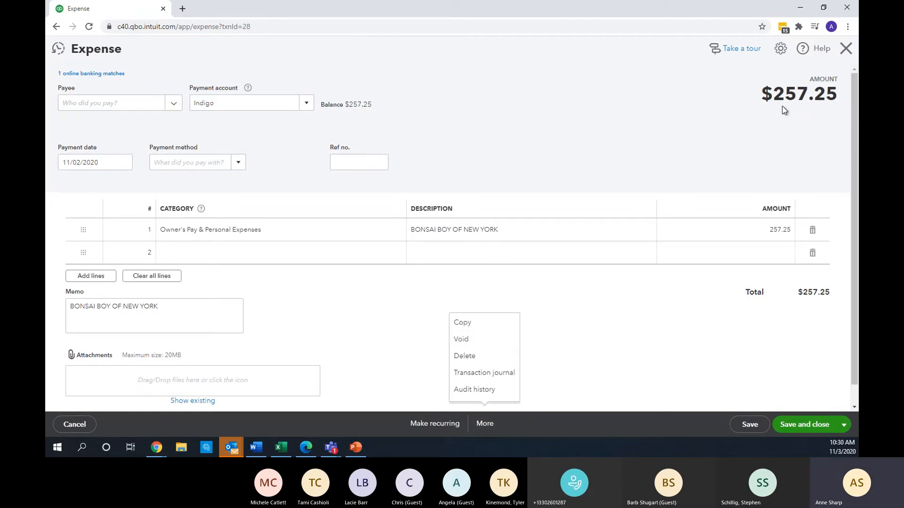
left_click(845, 48)
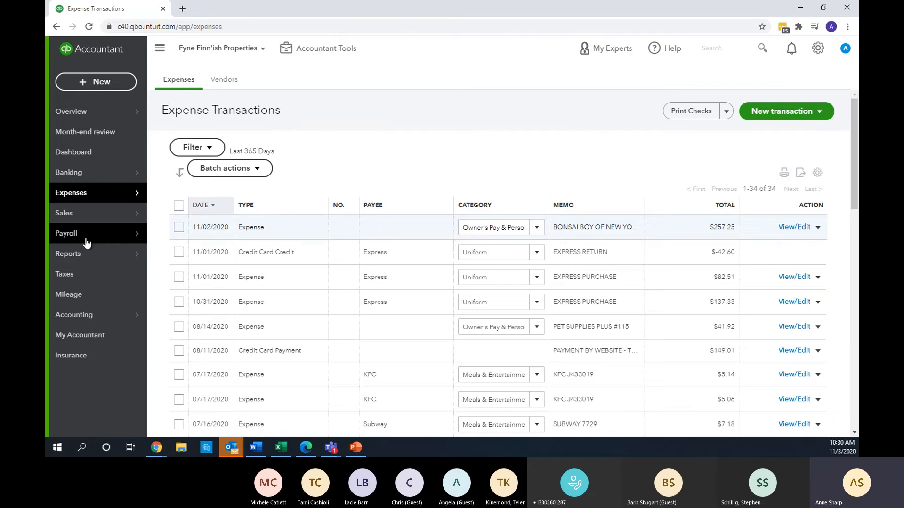
Open a blank journal entry through the accountant tools and check its display settings.
left_click(285, 49)
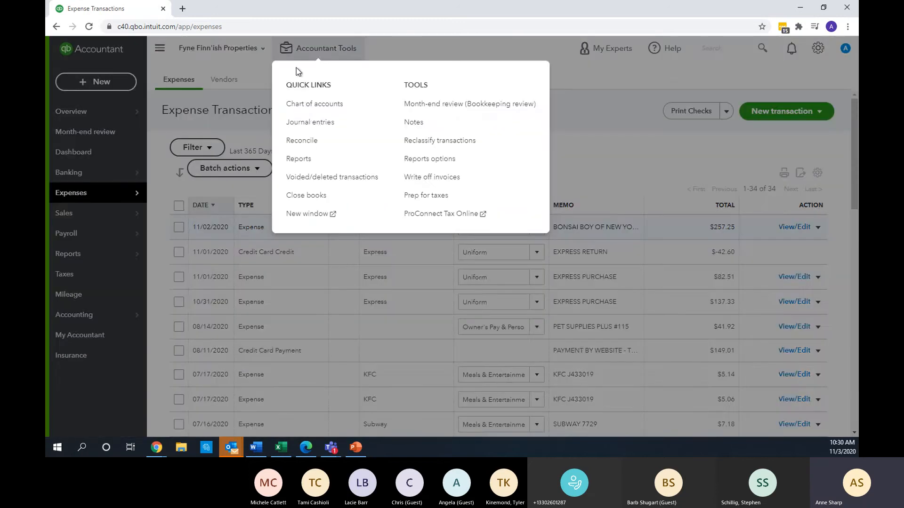
left_click(310, 122)
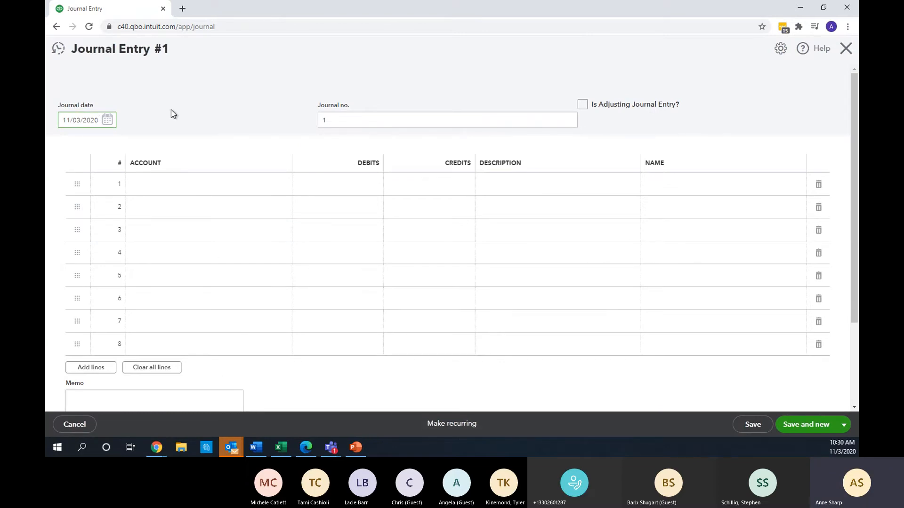
left_click(777, 52)
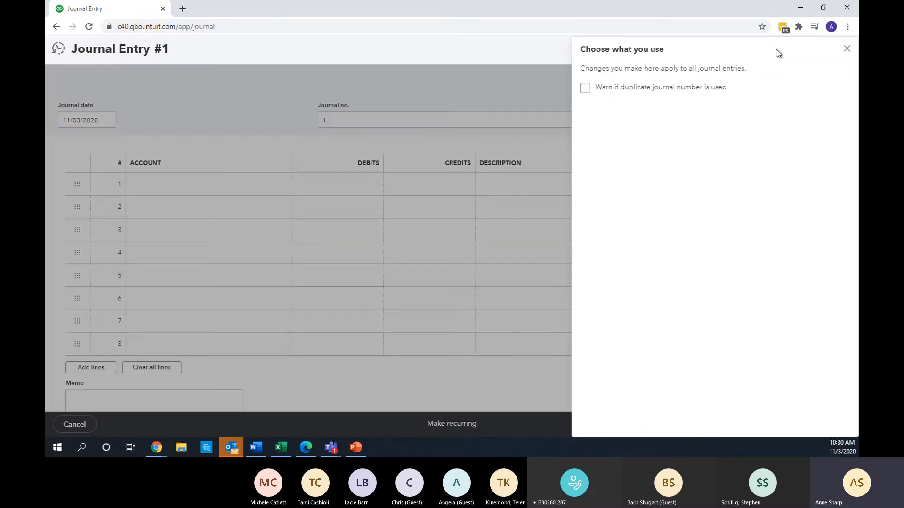
left_click(846, 48)
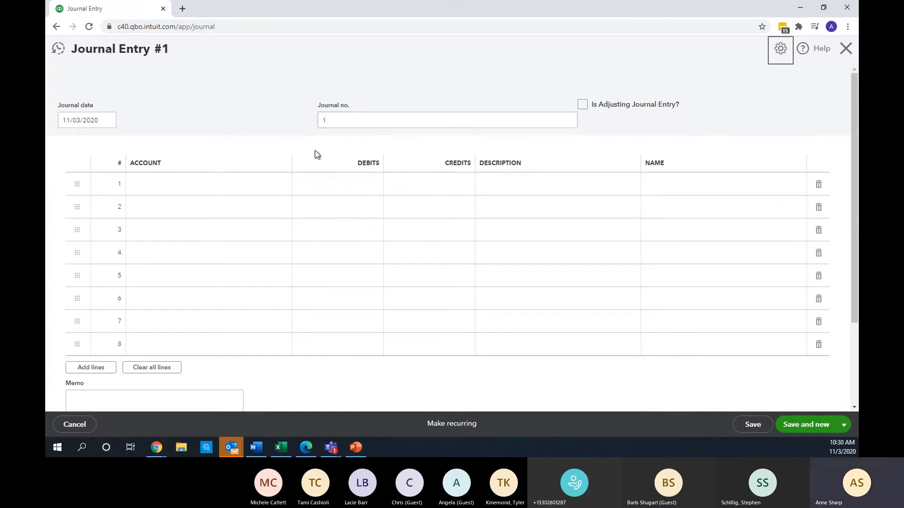
Review the journal entry's lines, save options and recent entries, then close it without saving.
left_click(210, 181)
scroll(330, 273, "down", 3)
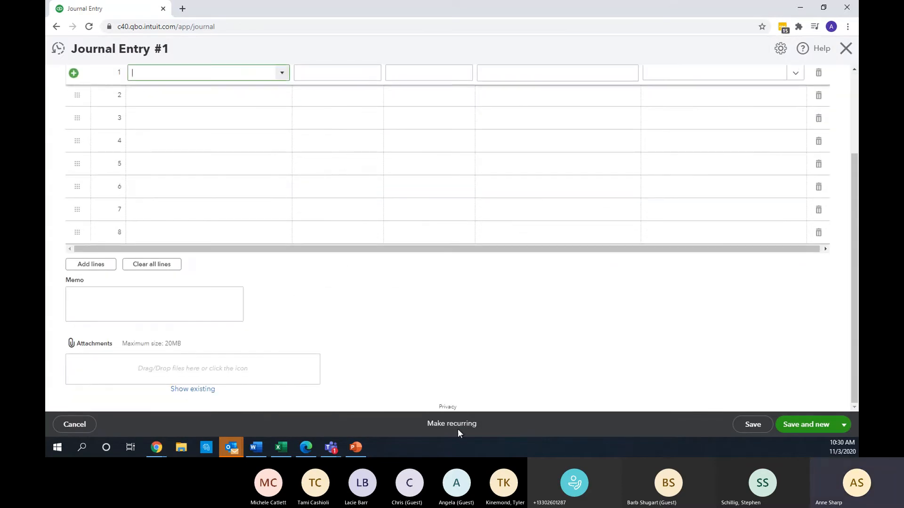
left_click(843, 425)
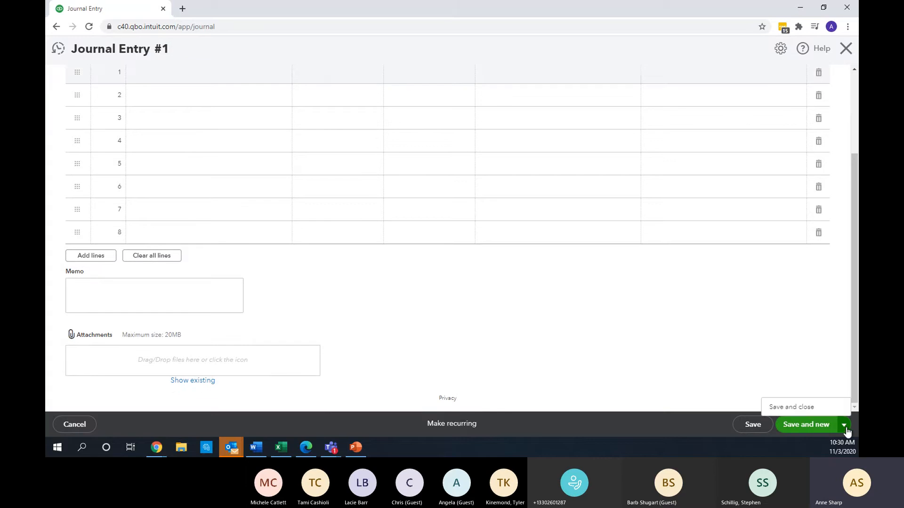
left_click(846, 430)
scroll(291, 196, "up", 3)
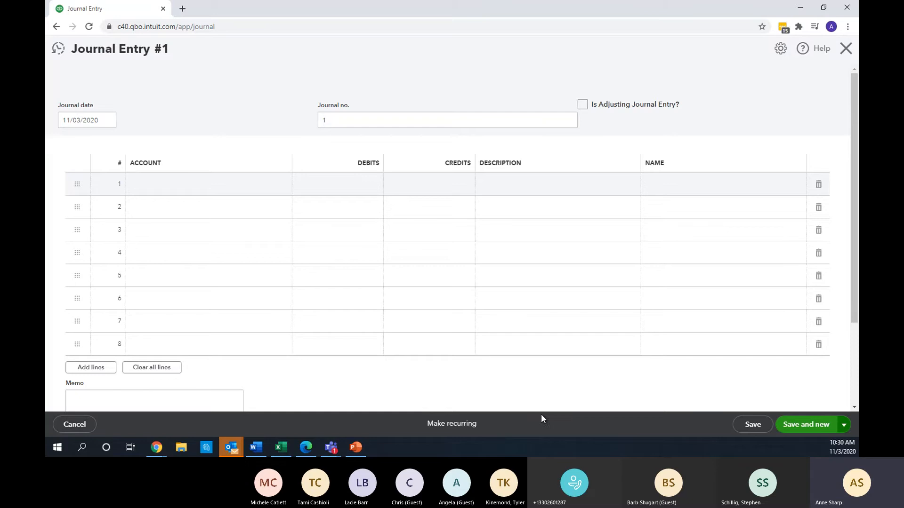
left_click(55, 57)
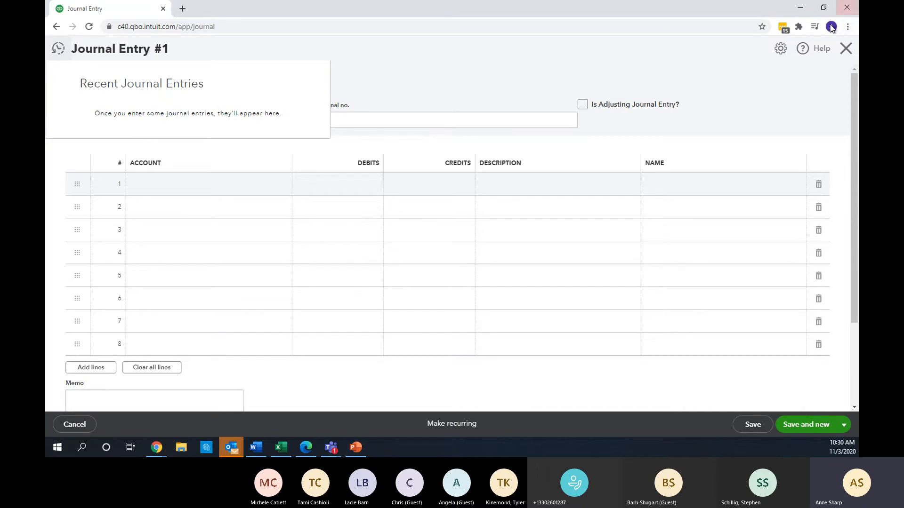
left_click(845, 49)
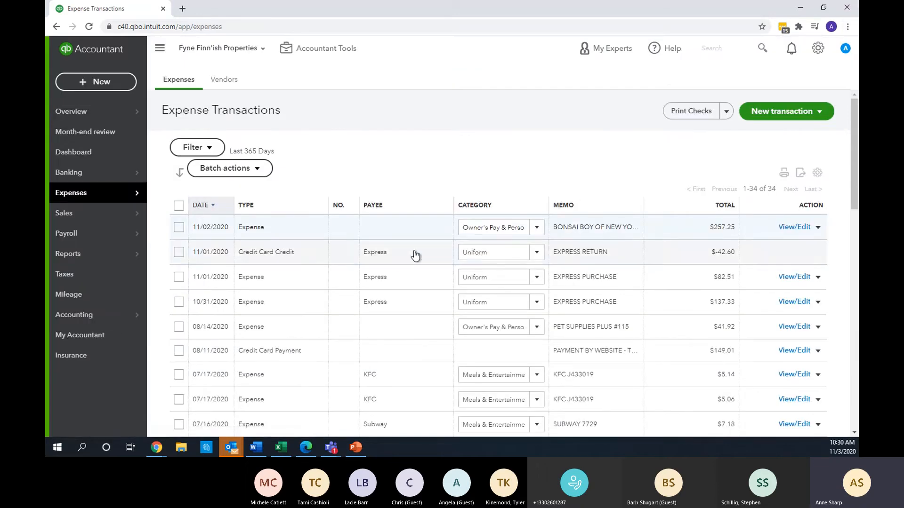
Start a new bill from the expense transactions list and choose Jimmy Johns as the vendor.
left_click(727, 113)
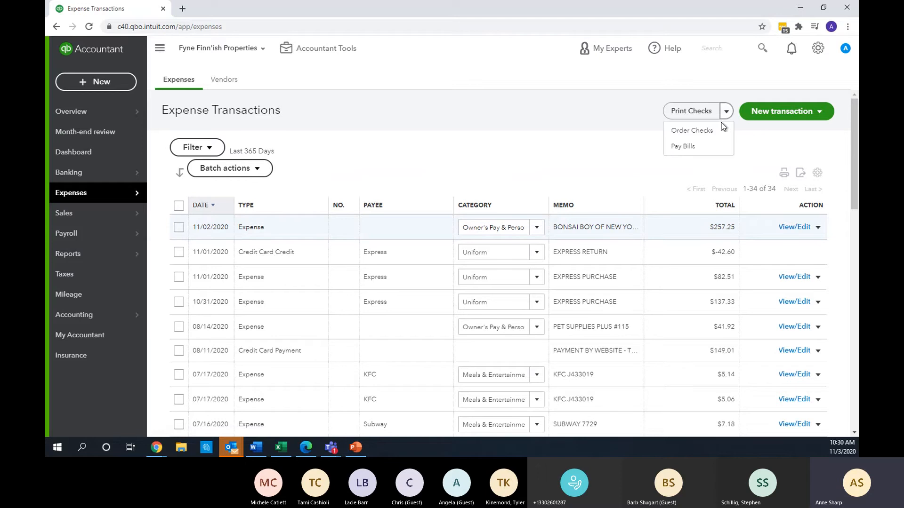
left_click(819, 114)
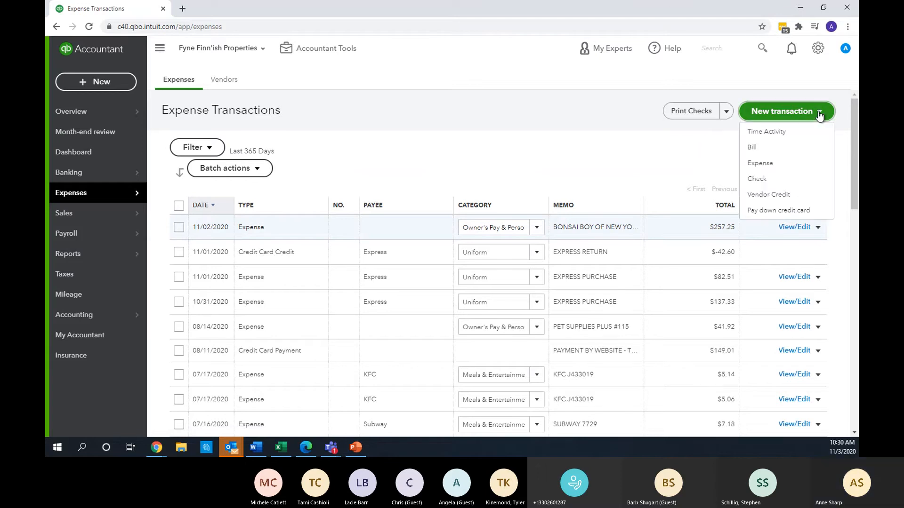
left_click(786, 145)
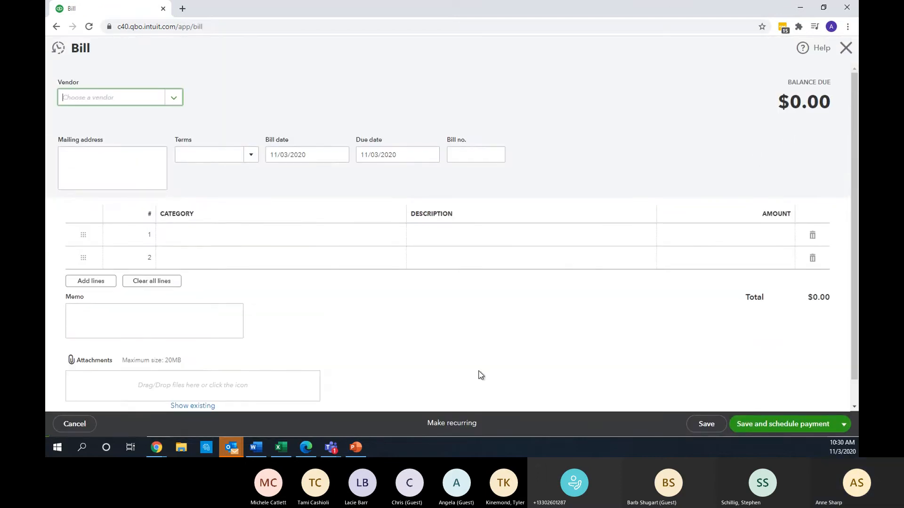
left_click(836, 340)
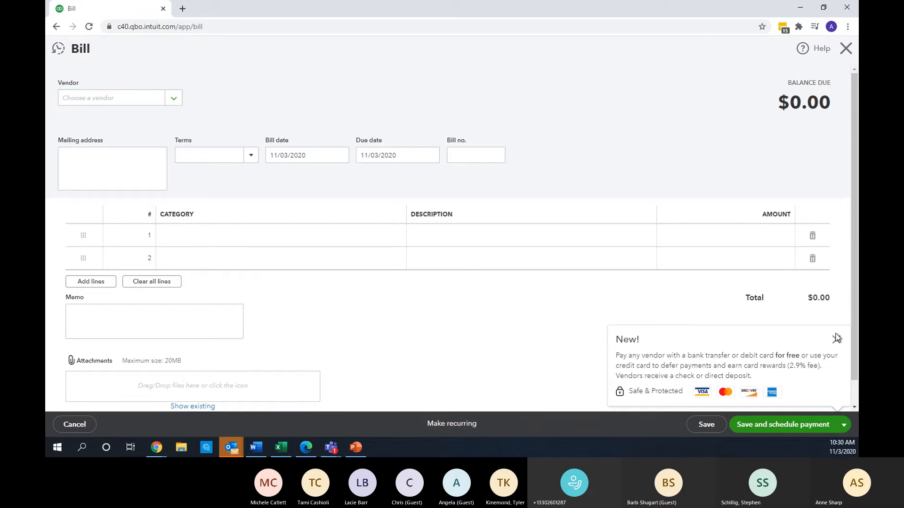
left_click(175, 99)
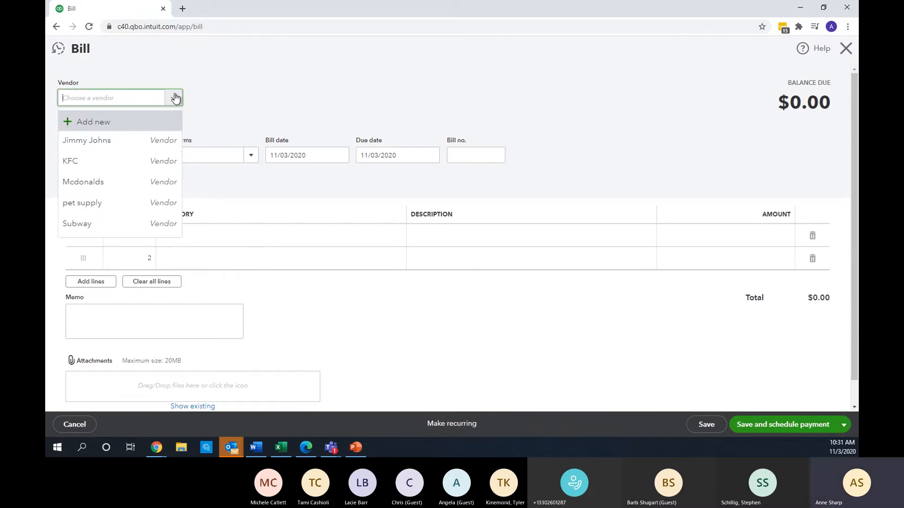
left_click(158, 143)
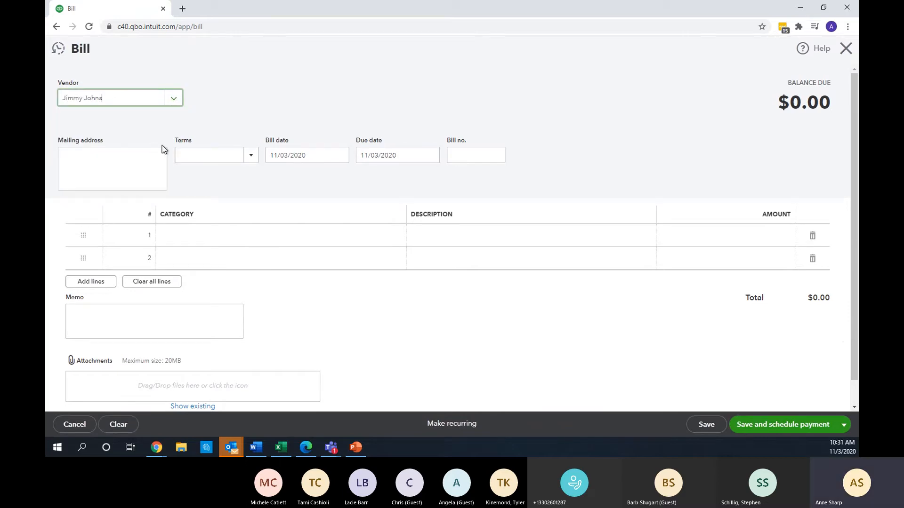
Add a Meals & Entertainment line with an amount of 1.00 to the bill, and save and close it.
left_click(260, 236)
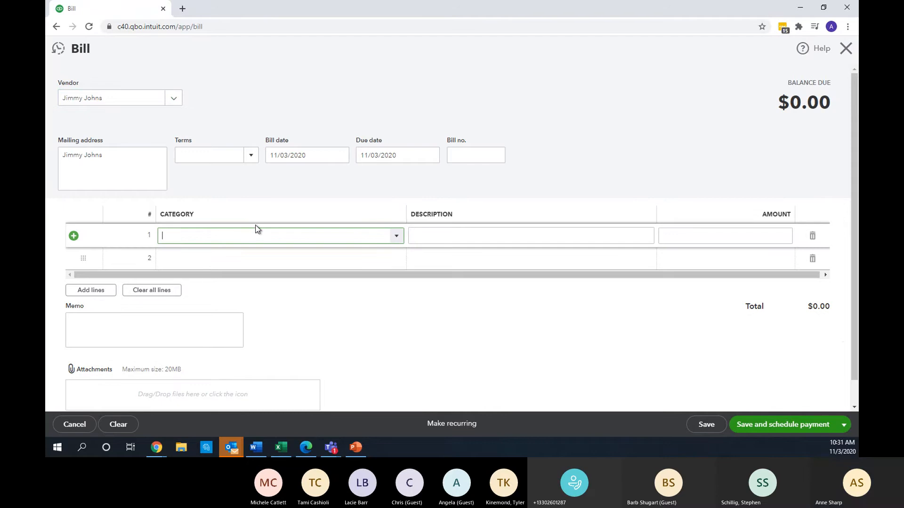
type("Meals & Entertainment")
left_click(254, 276)
left_click(720, 231)
type("1")
key("Tab")
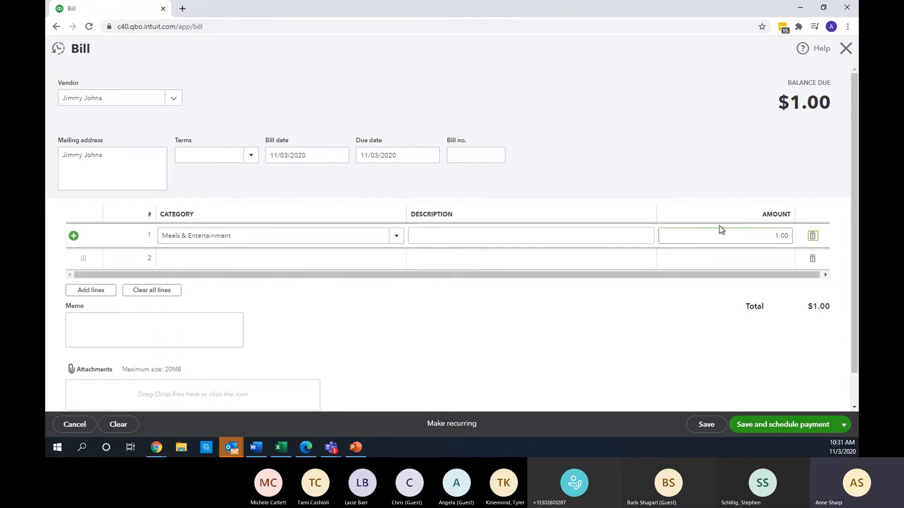
left_click(843, 425)
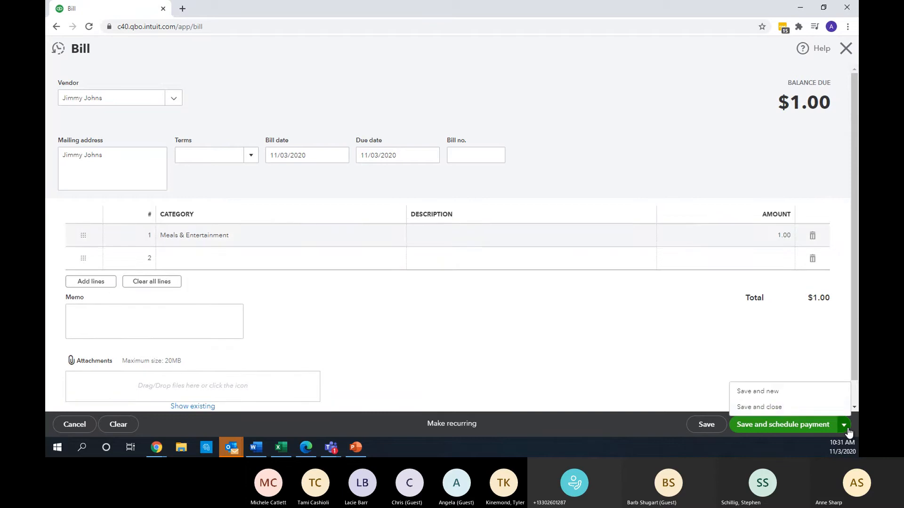
left_click(818, 407)
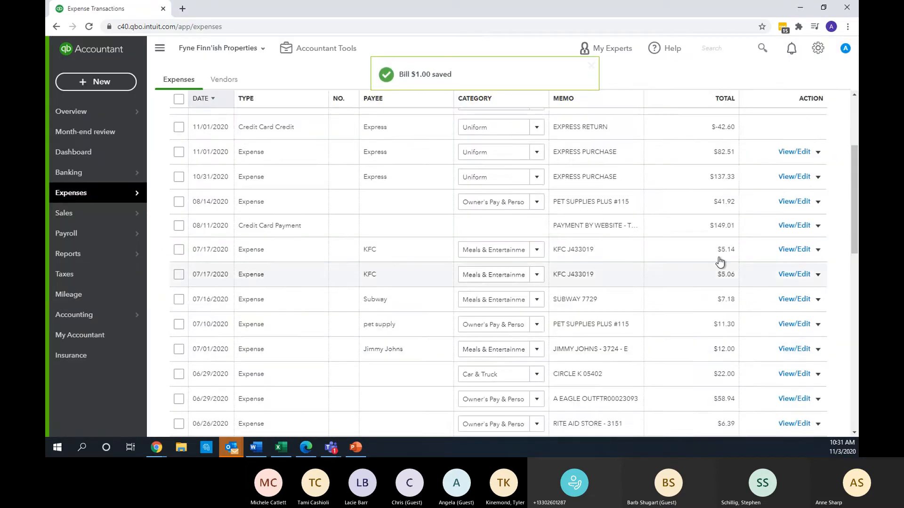
Open the Jimmy Johns bill from the expense transactions list for editing and review its additional actions.
scroll(706, 272, "up", 5)
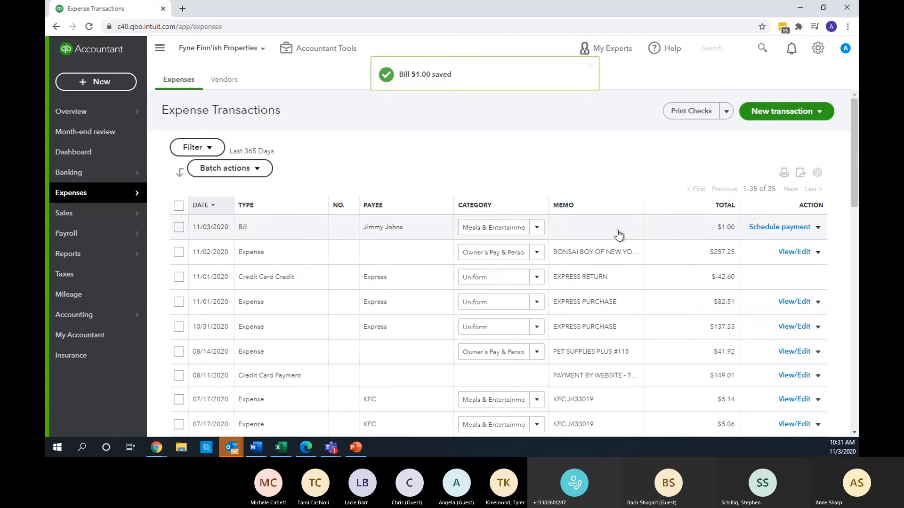
left_click(818, 227)
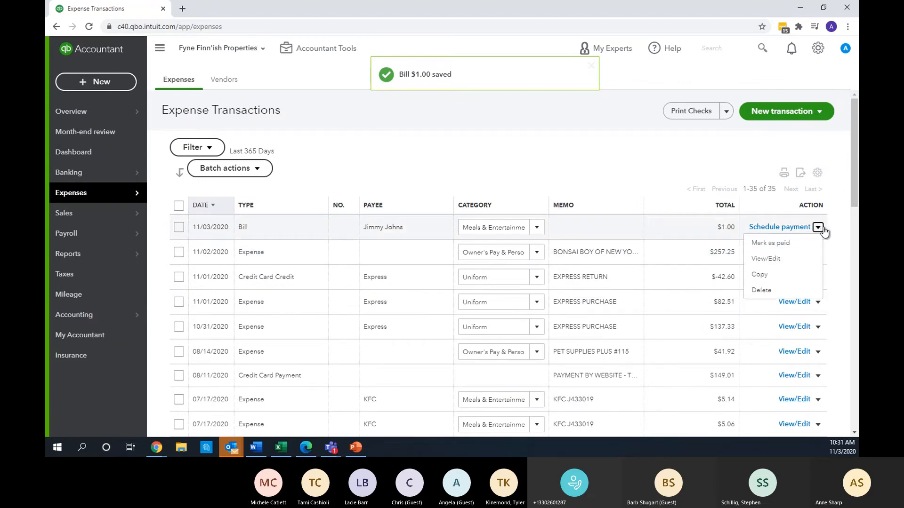
left_click(797, 258)
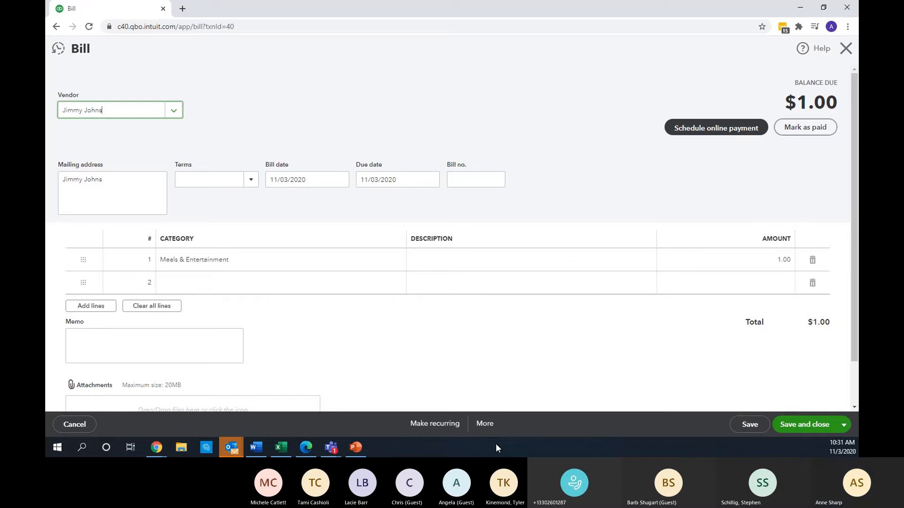
left_click(483, 423)
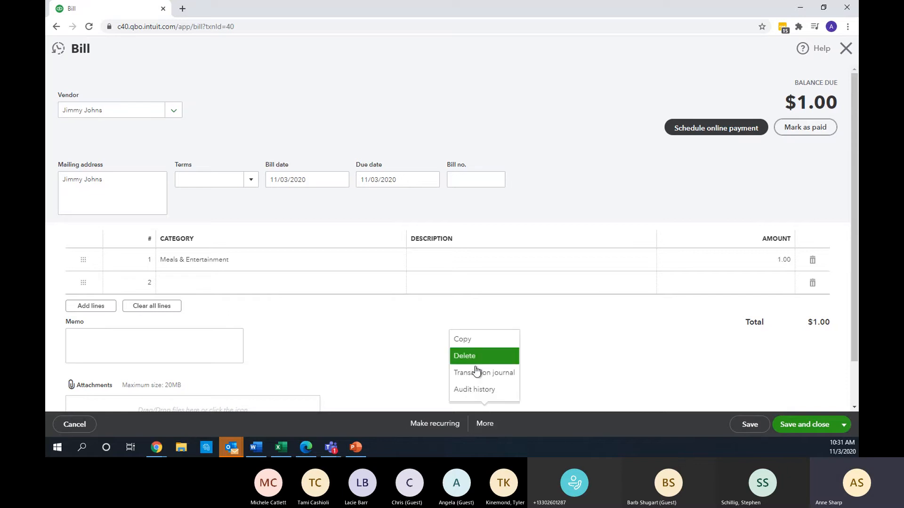
left_click(576, 384)
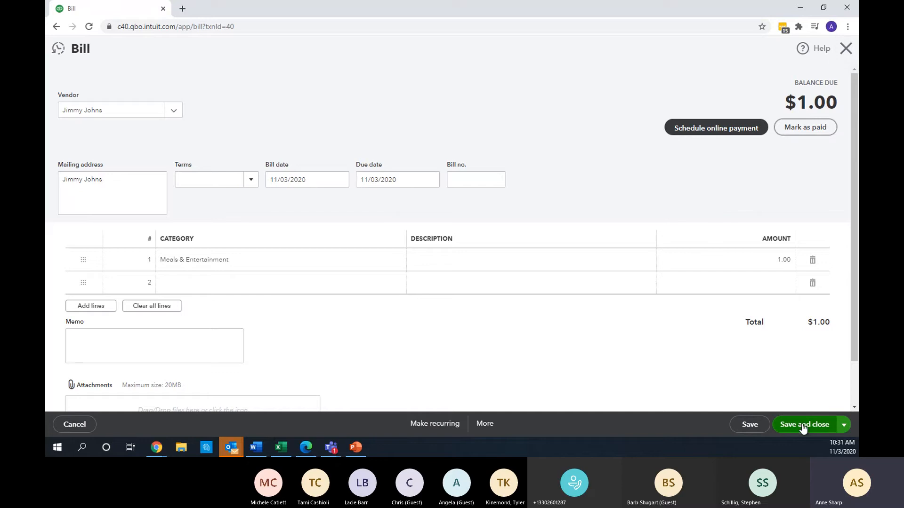
Delete the Jimmy Johns bill and confirm the deletion.
left_click(484, 424)
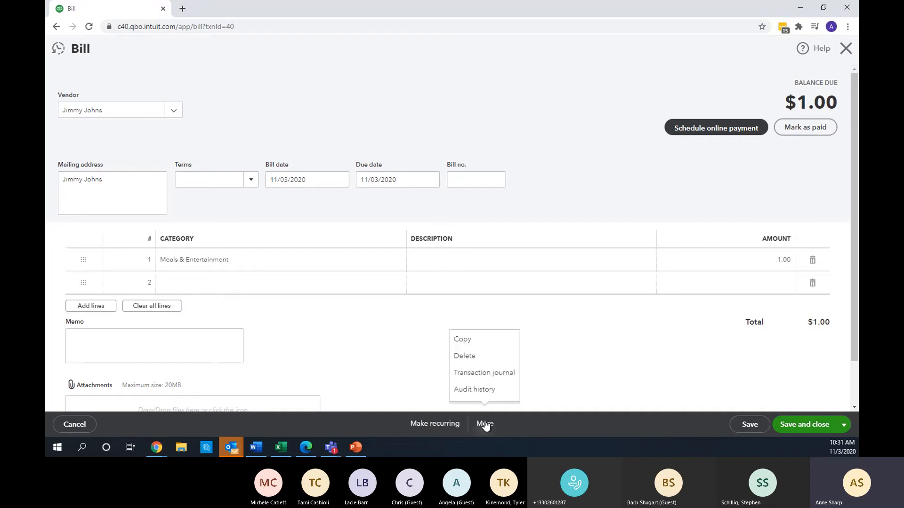
left_click(483, 358)
left_click(515, 263)
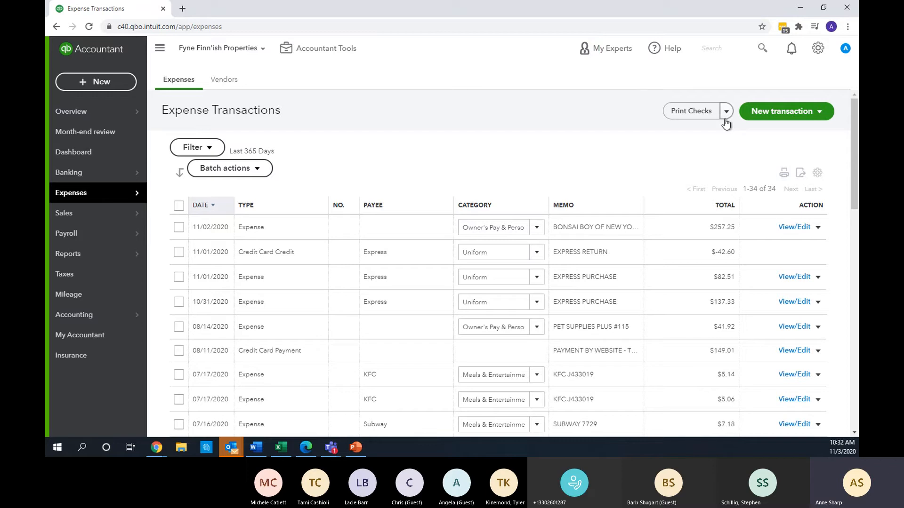
Start a new check, set its check number to 1000, and assign Ask My Accountant as the first line's category.
left_click(722, 120)
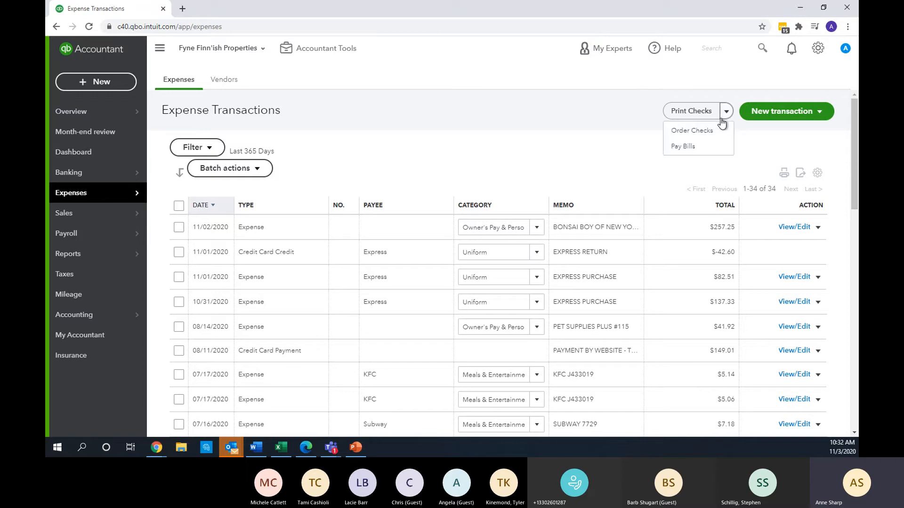
left_click(816, 113)
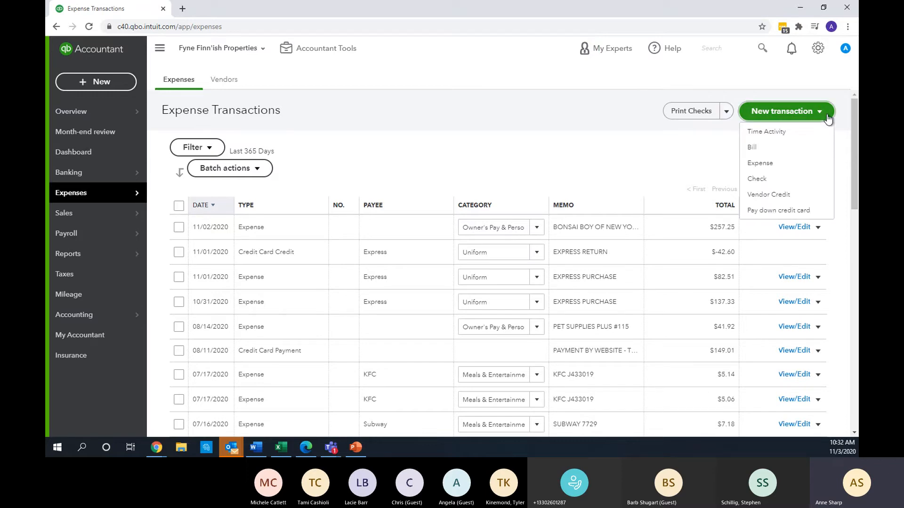
left_click(799, 178)
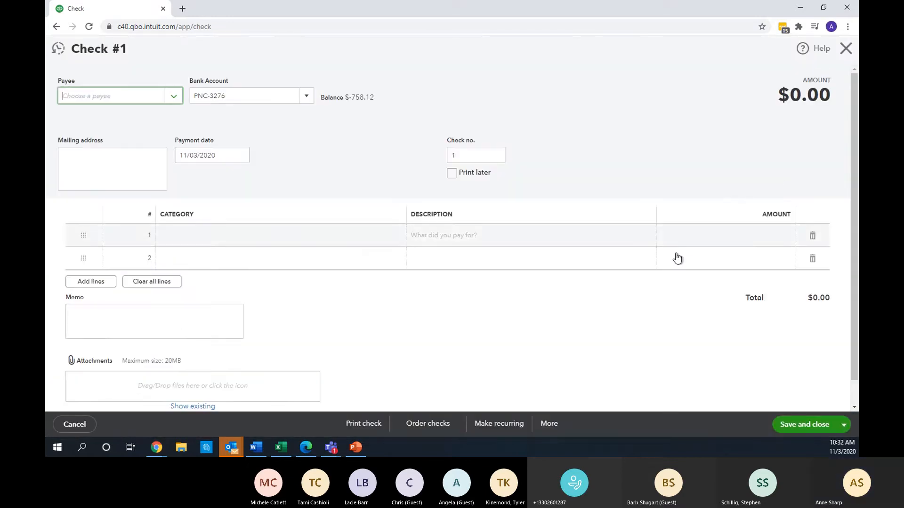
left_click(549, 431)
left_click(159, 97)
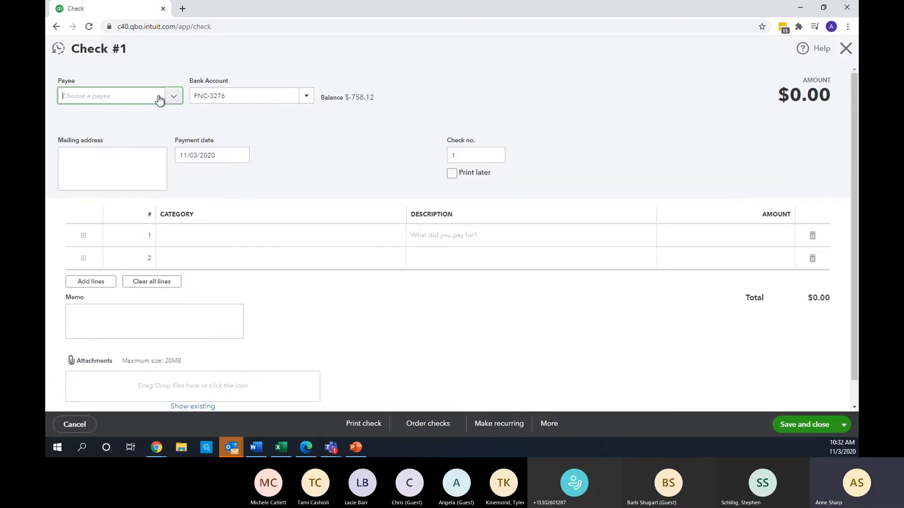
left_click(449, 155)
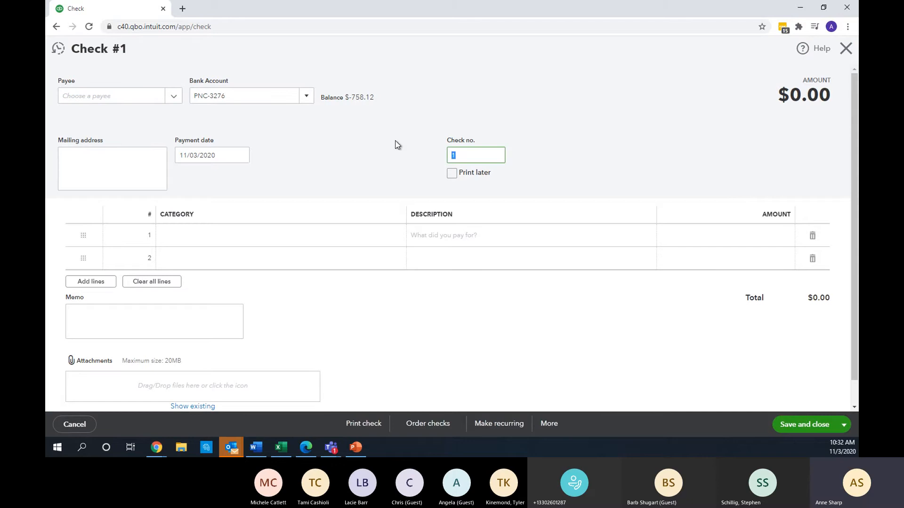
type("1000")
left_click(388, 240)
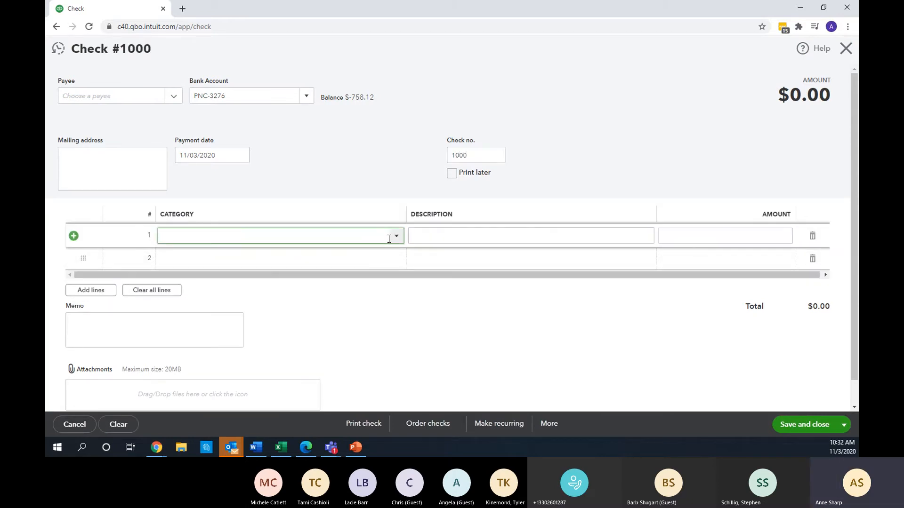
type("as")
left_click(360, 274)
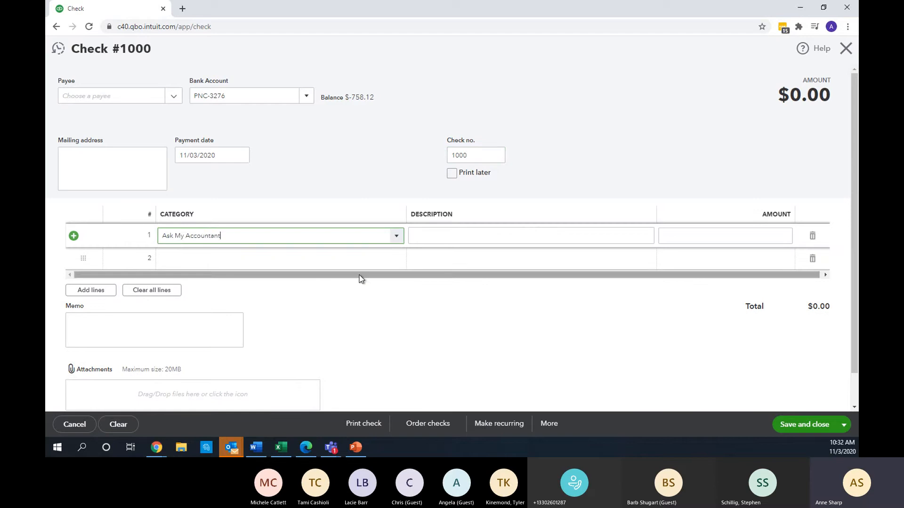
left_click(549, 425)
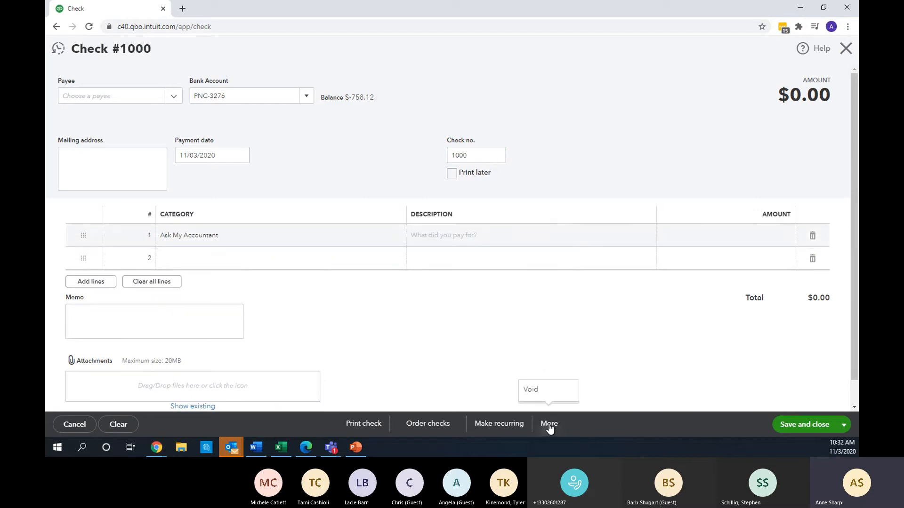
left_click(540, 392)
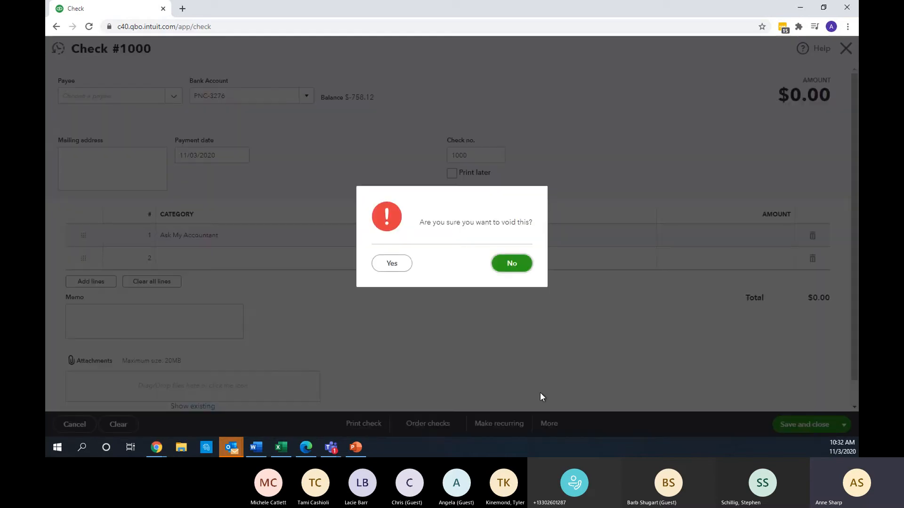
left_click(522, 263)
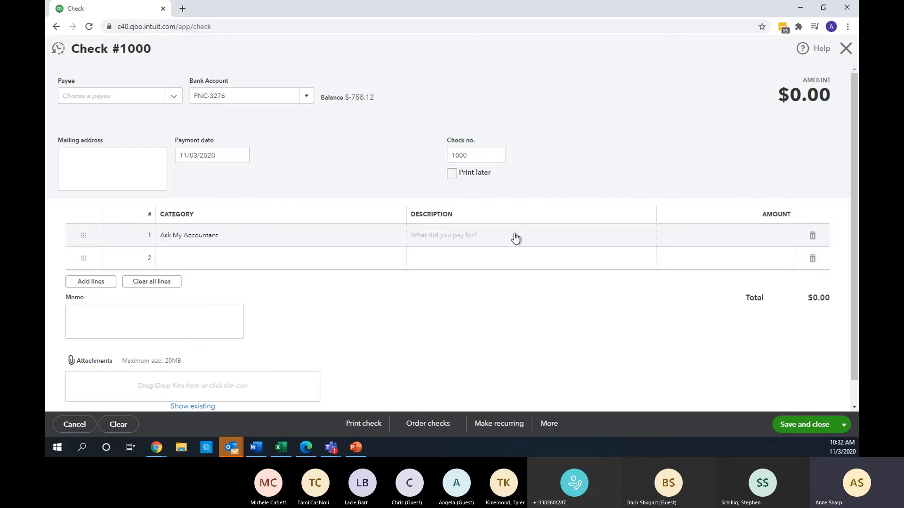
Void check 1000, confirm the void, and return to the expense transactions list.
left_click(548, 424)
left_click(536, 389)
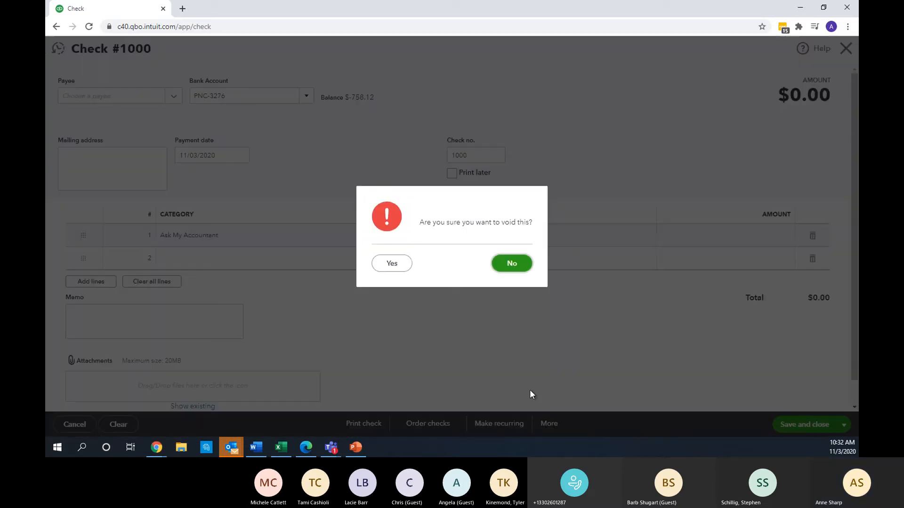
left_click(389, 267)
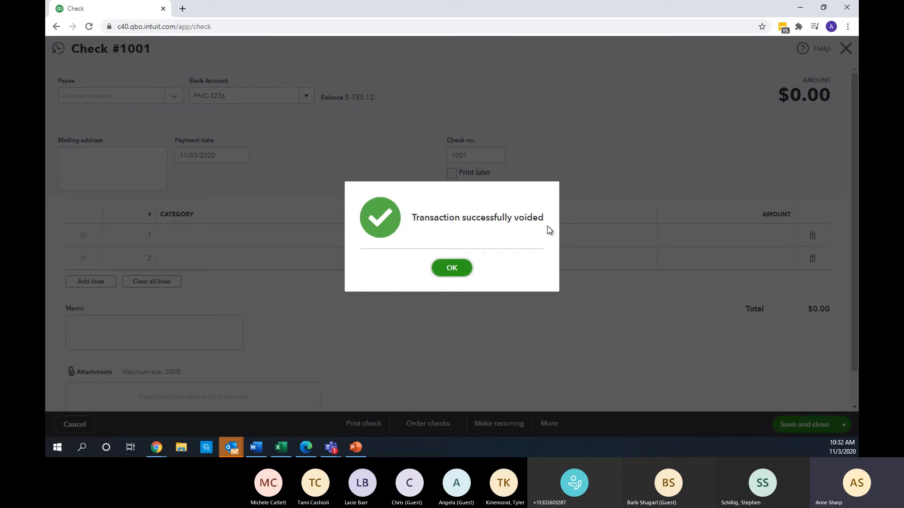
left_click(461, 267)
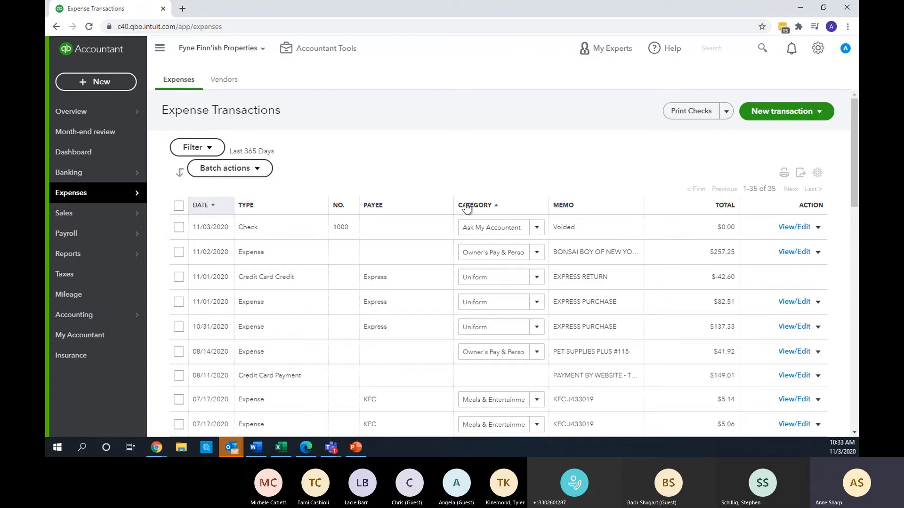
Open the PNC bank account's register from the chart of accounts and dismiss the register basics tour.
left_click(97, 172)
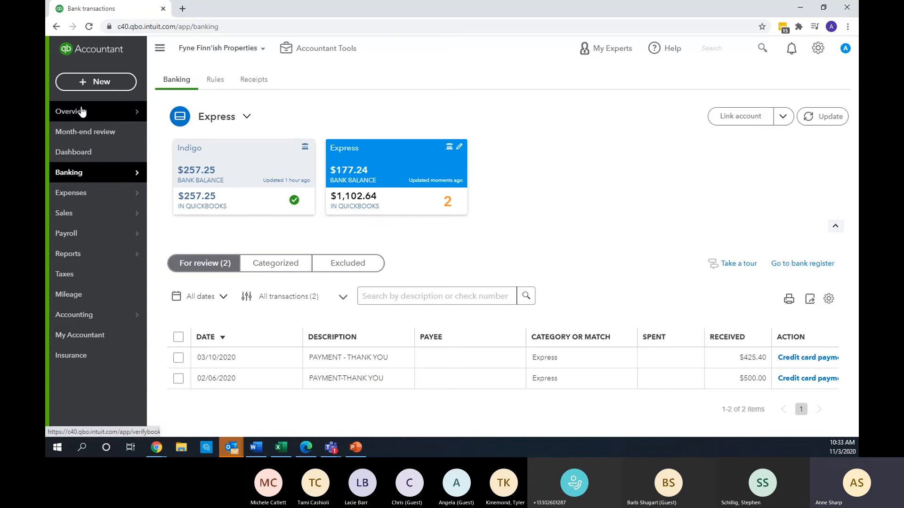
left_click(71, 335)
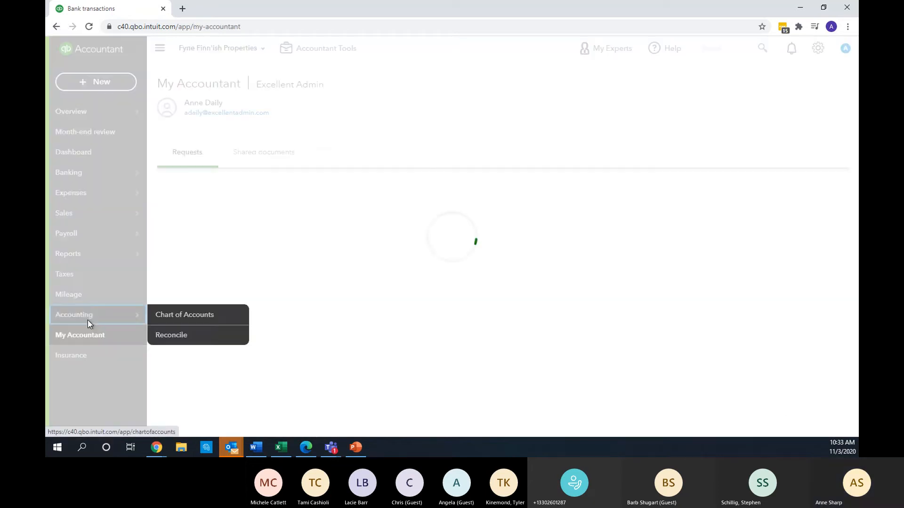
left_click(141, 315)
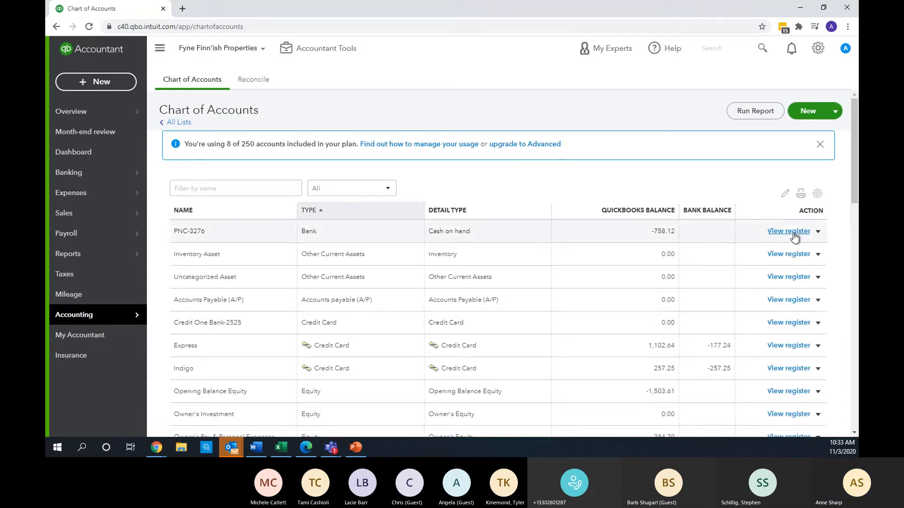
left_click(792, 232)
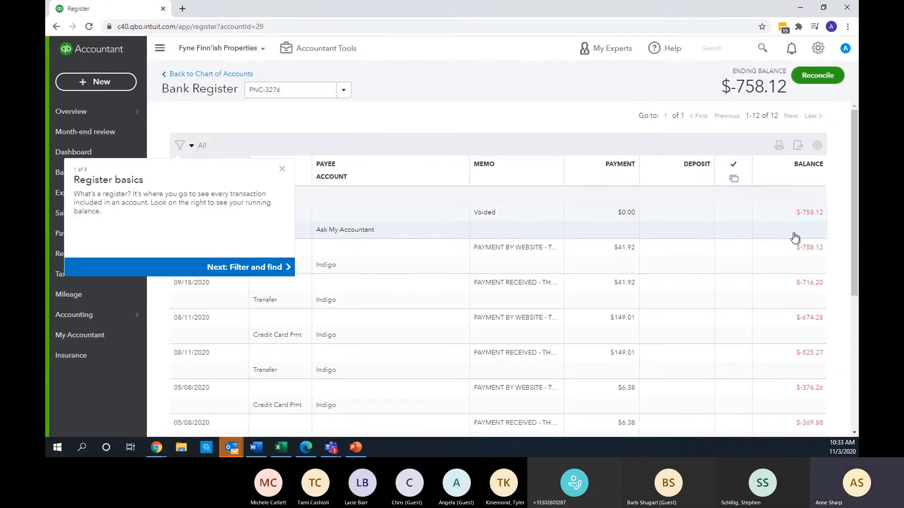
left_click(282, 168)
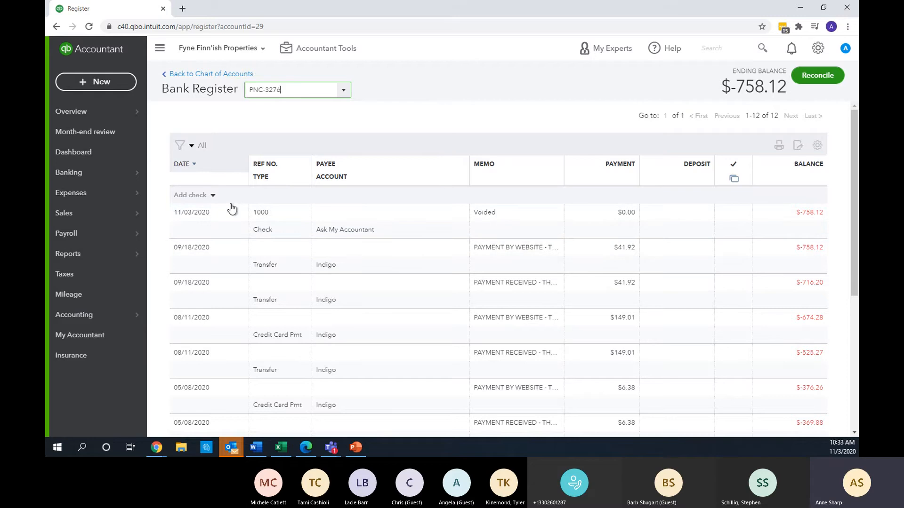
Start a blank check entry in the PNC bank register.
left_click(211, 196)
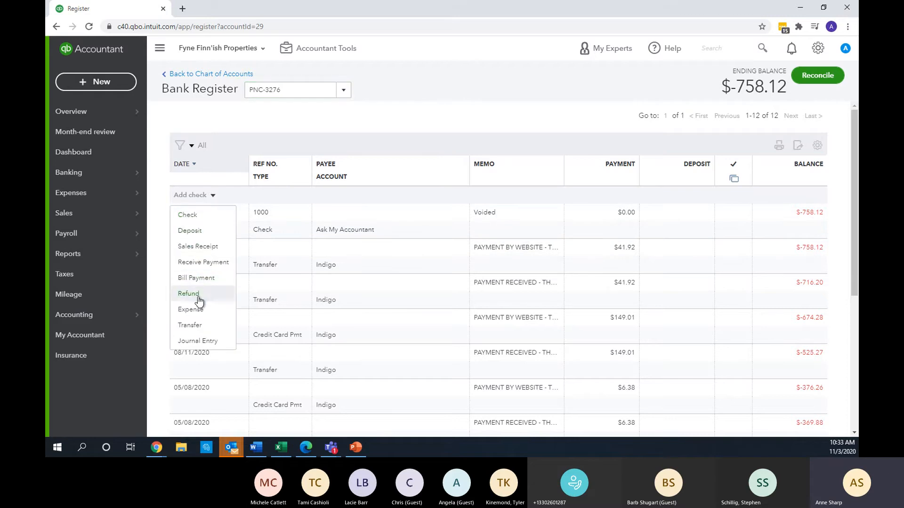
left_click(213, 215)
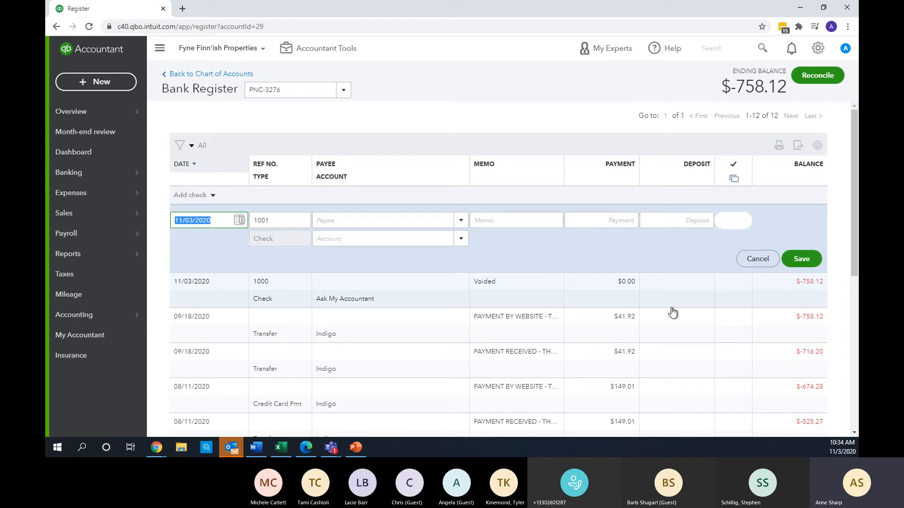
scroll(439, 252, "down", 1)
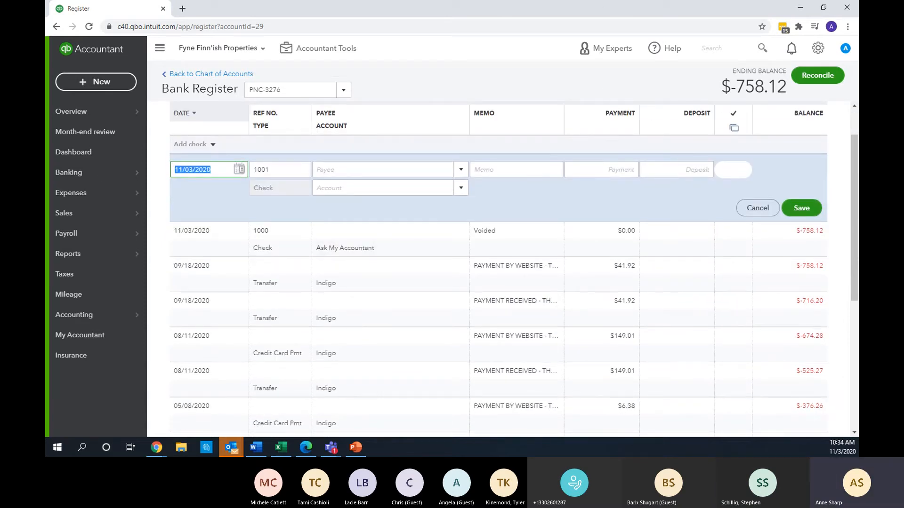
left_click(355, 447)
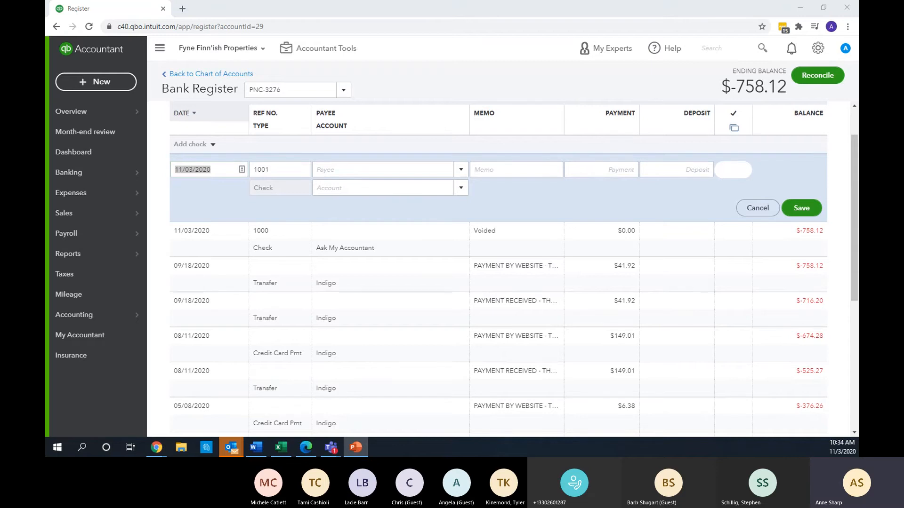
scroll(285, 275, "up", 1)
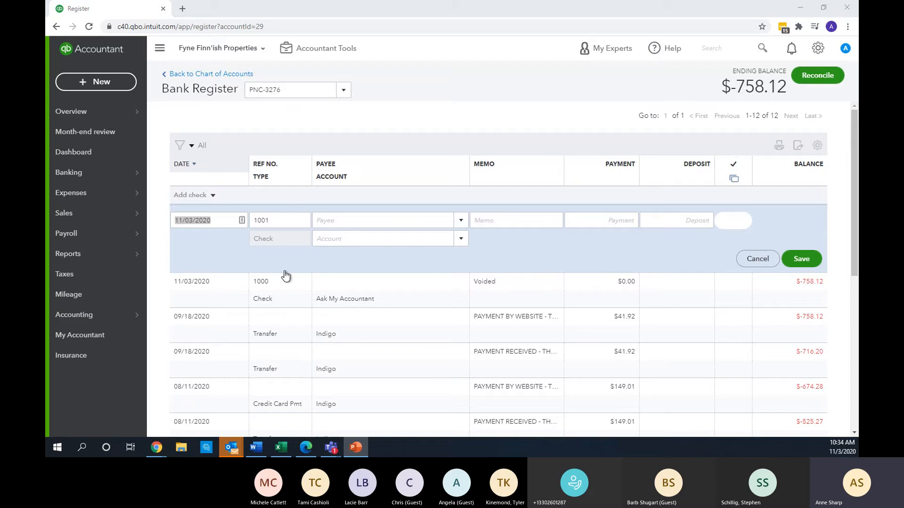
Select the Indigo card in the bank transactions and open its register.
left_click(103, 182)
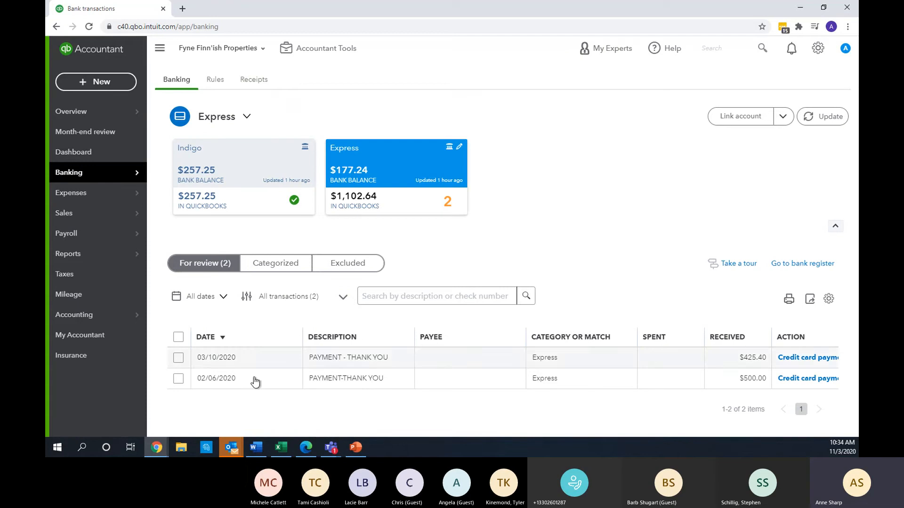
left_click(232, 174)
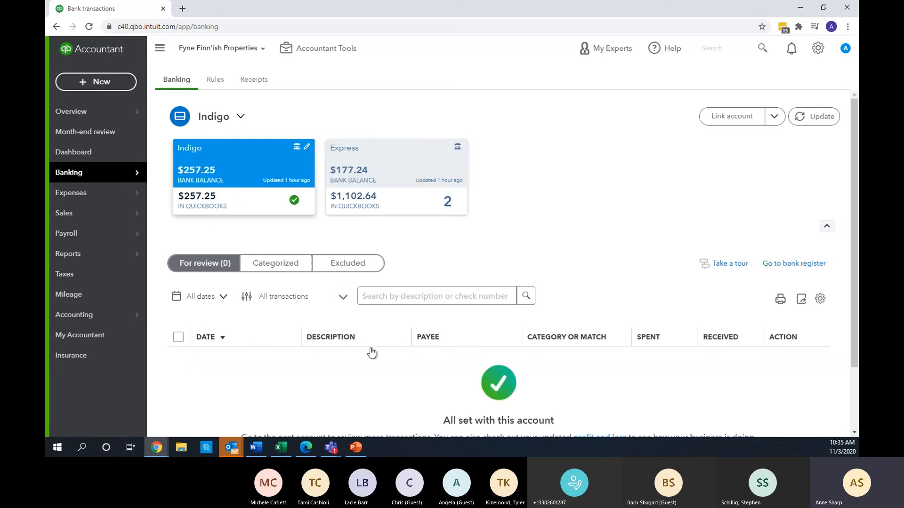
scroll(546, 417, "down", 2)
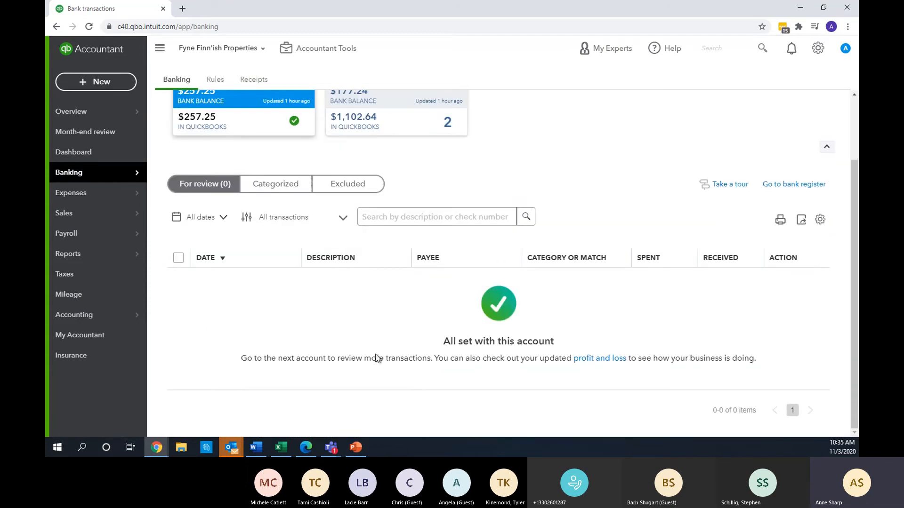
left_click(803, 187)
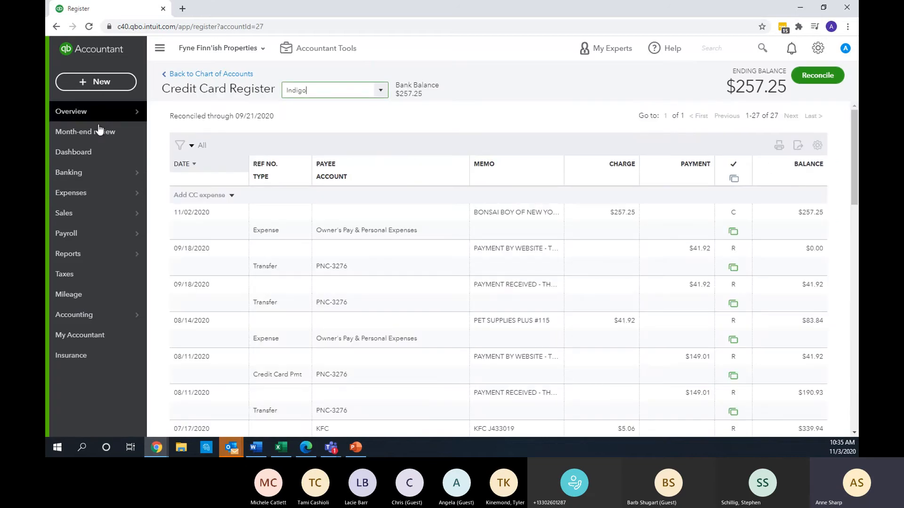
Filter the Indigo credit card register for the amount 41.92.
left_click(181, 146)
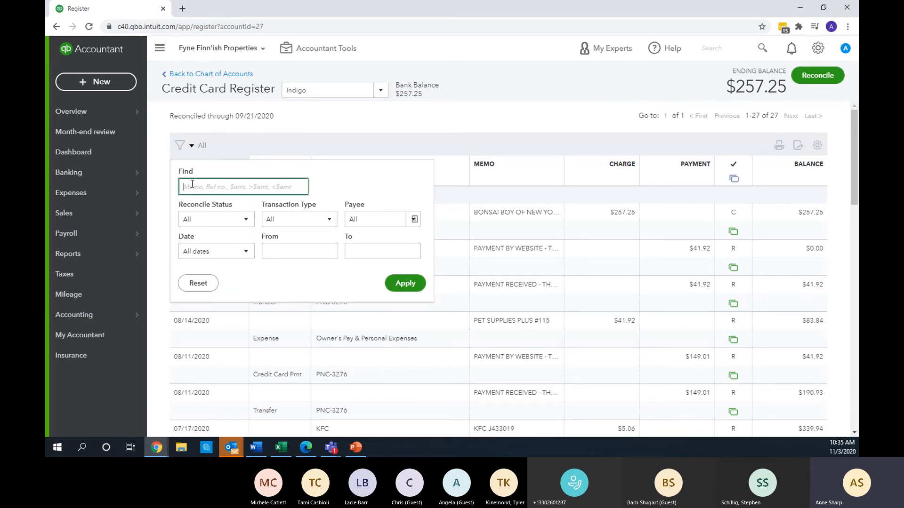
type("41.92")
key("Return")
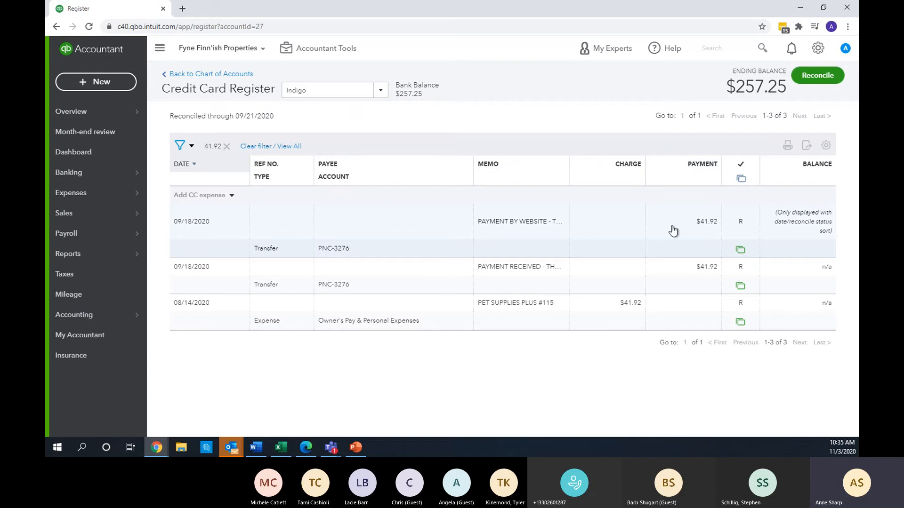
View the Express card's register and switch from there to the PNC bank account's register.
left_click(384, 91)
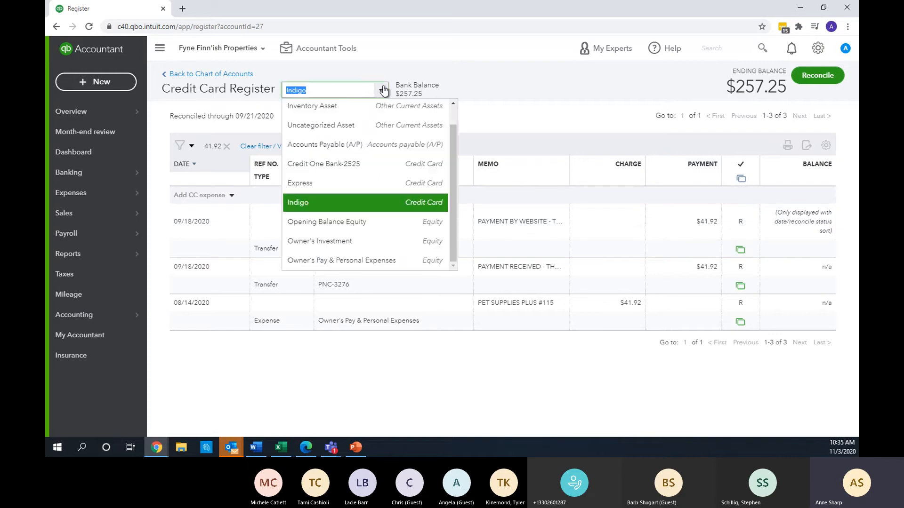
left_click(346, 187)
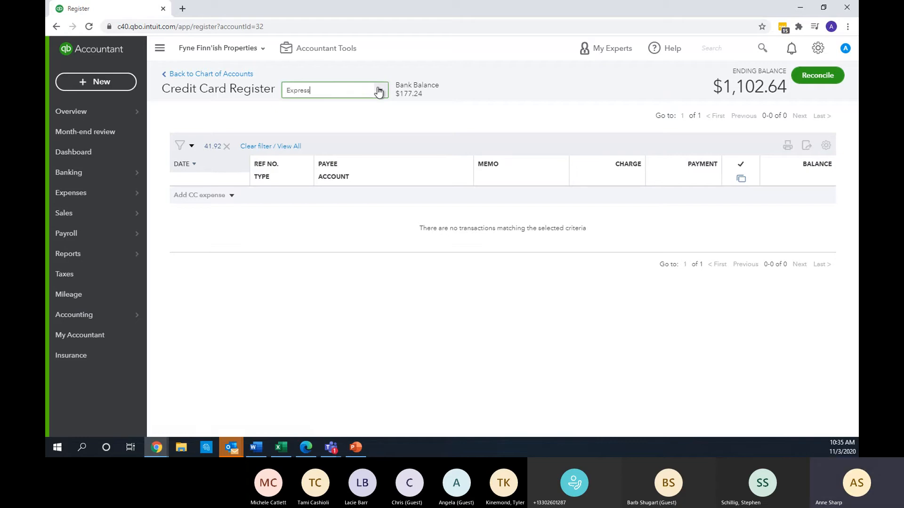
scroll(380, 92, "down", 3)
left_click(347, 92)
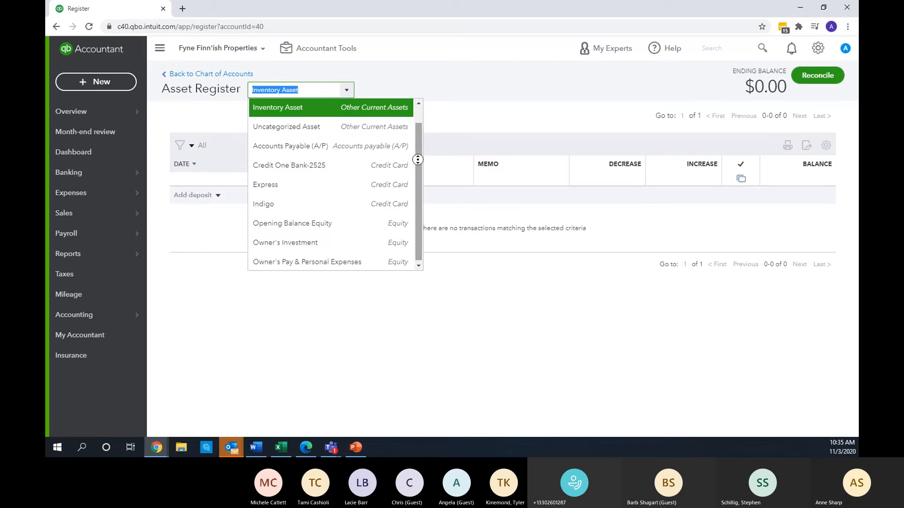
scroll(416, 136, "up", 1)
left_click(389, 105)
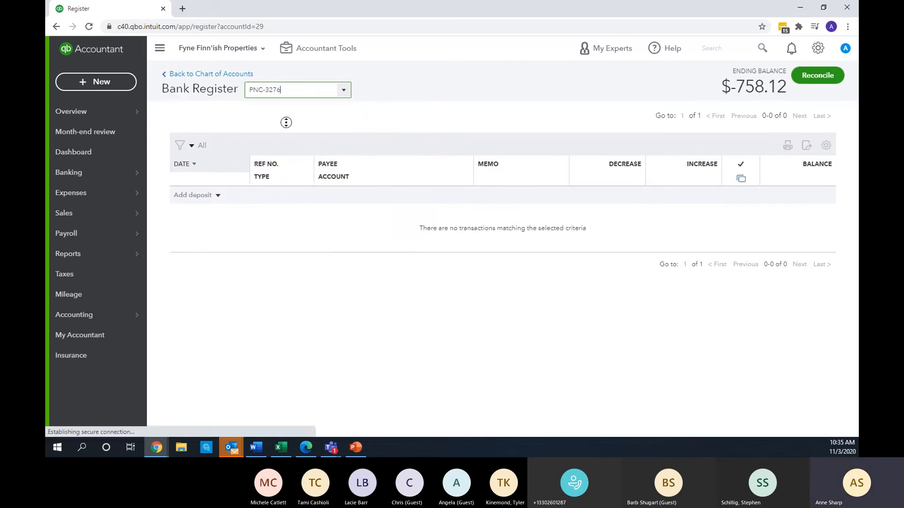
Filter the PNC bank register for transactions with the amount 41.92.
left_click(184, 145)
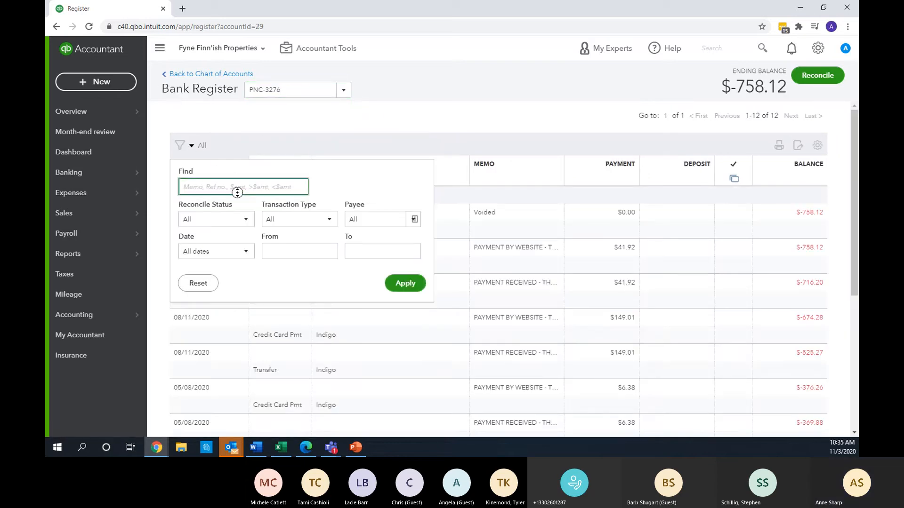
type("41.98")
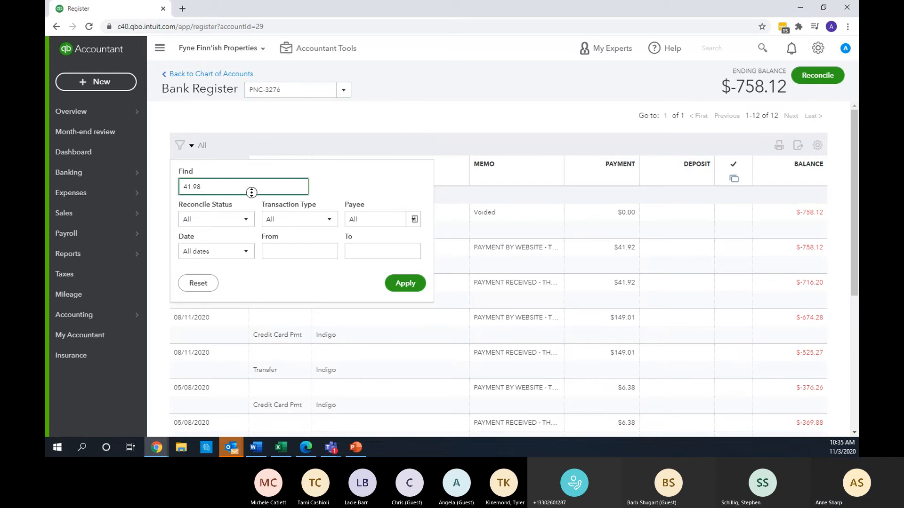
key("BackSpace")
type("2")
key("Return")
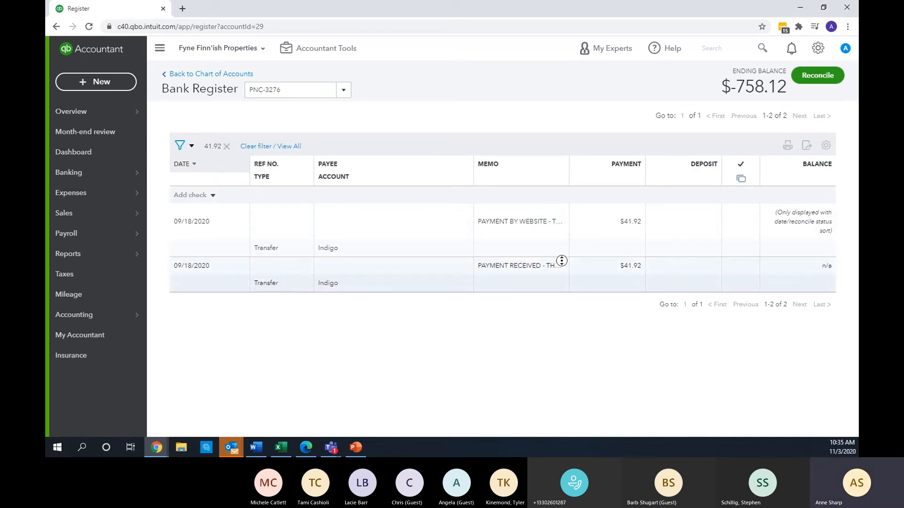
Clear the amount filter from the PNC register and review the available filter options and register accounts.
left_click(227, 147)
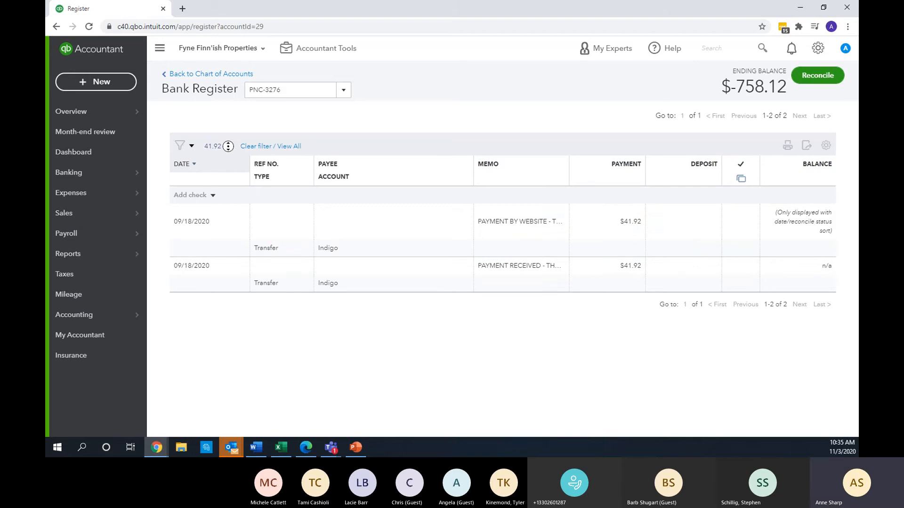
left_click(188, 145)
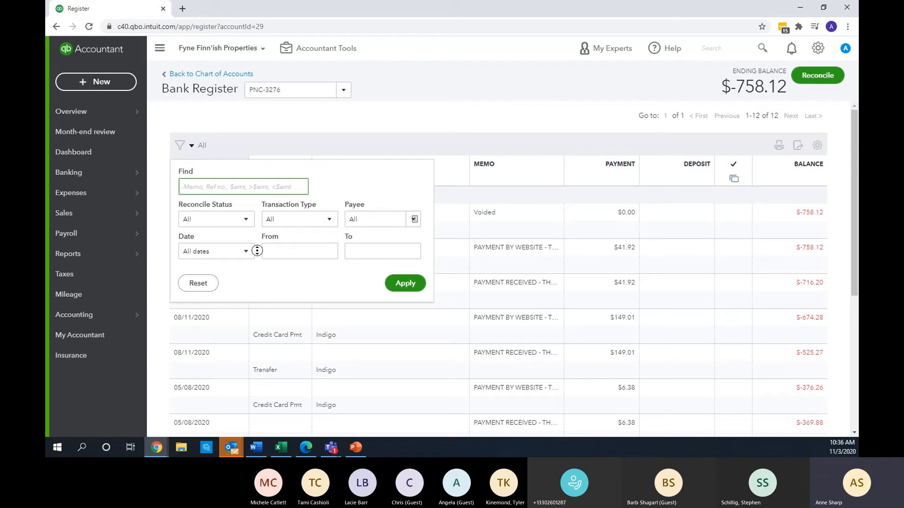
left_click(342, 93)
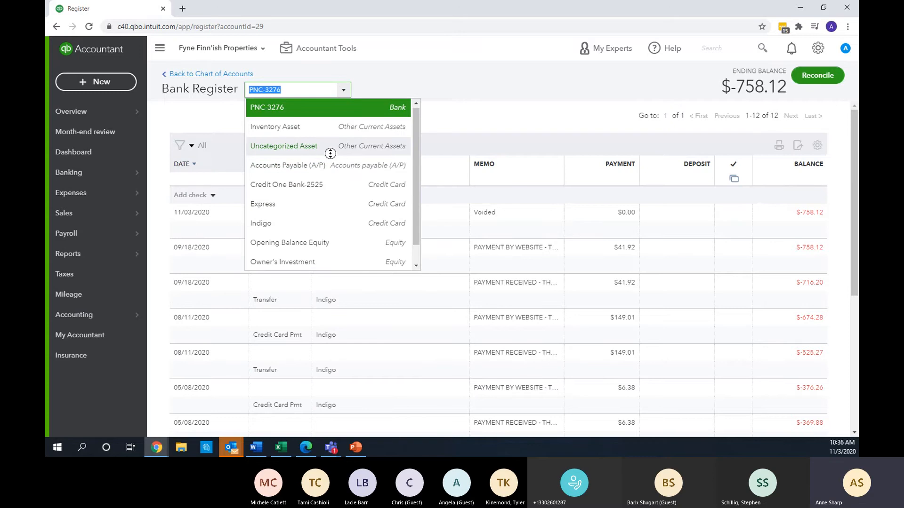
Edit the KFC as Meals & Entertainment bank rule to apply to all bank accounts and save it.
mouse_move(132, 174)
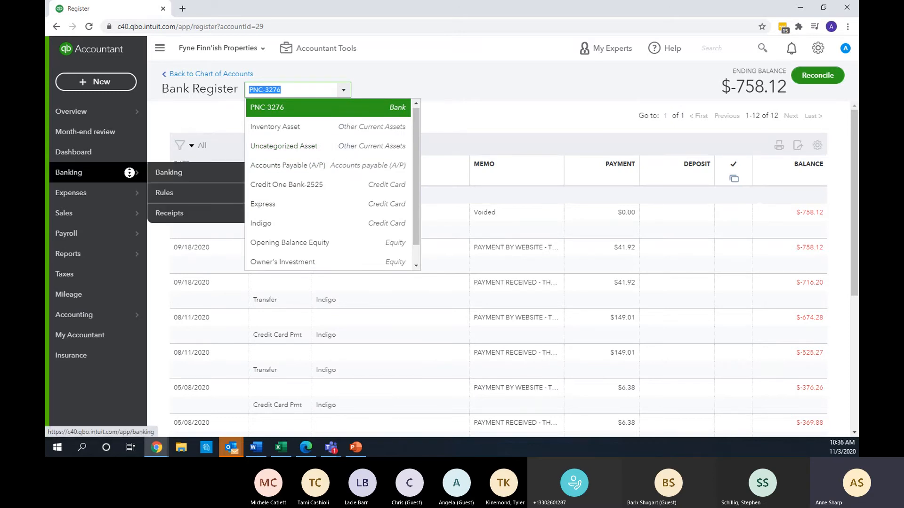
left_click(181, 193)
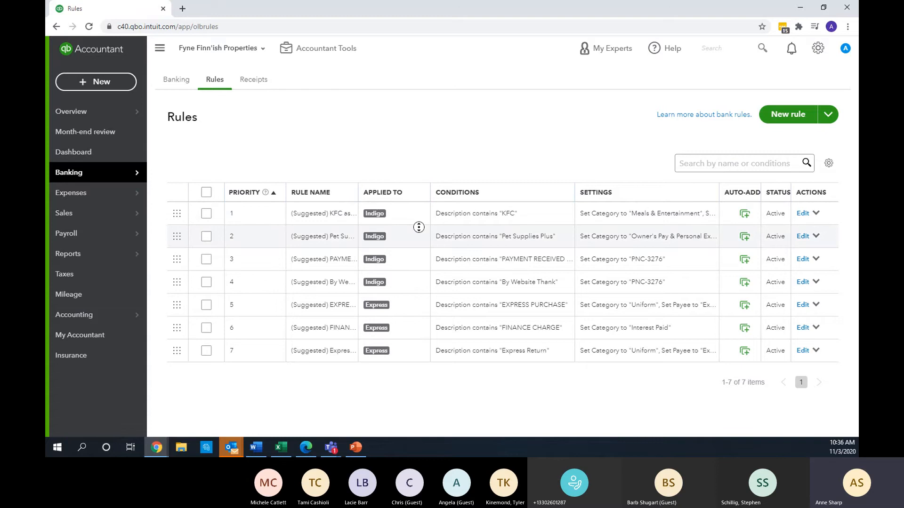
left_click(802, 214)
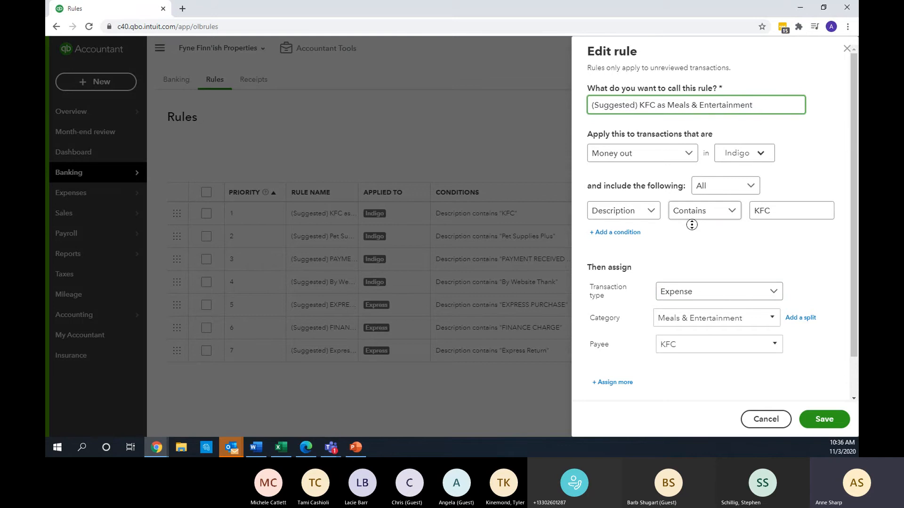
left_click_drag(855, 249, 853, 312)
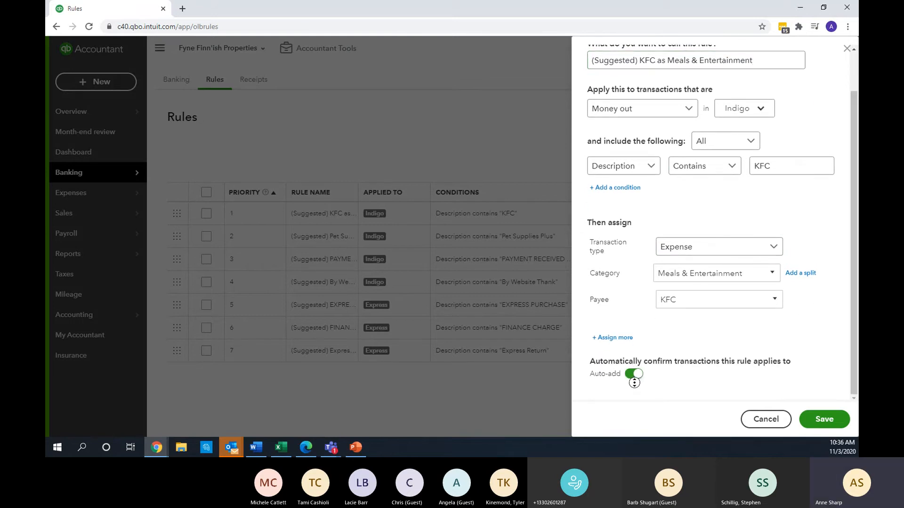
left_click(759, 165)
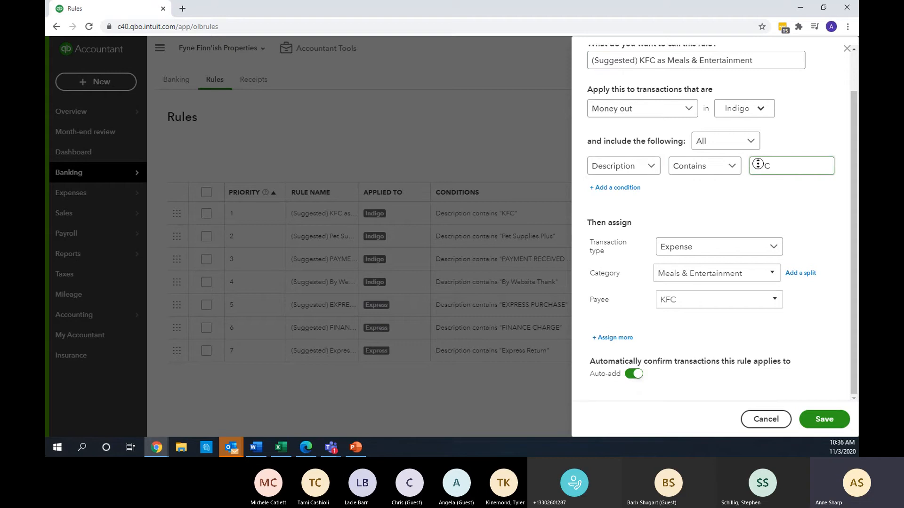
left_click(752, 113)
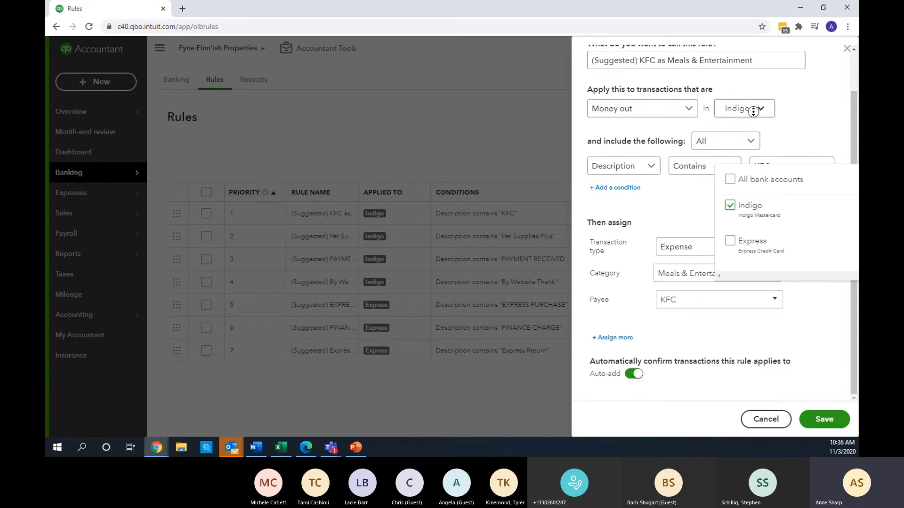
left_click(729, 179)
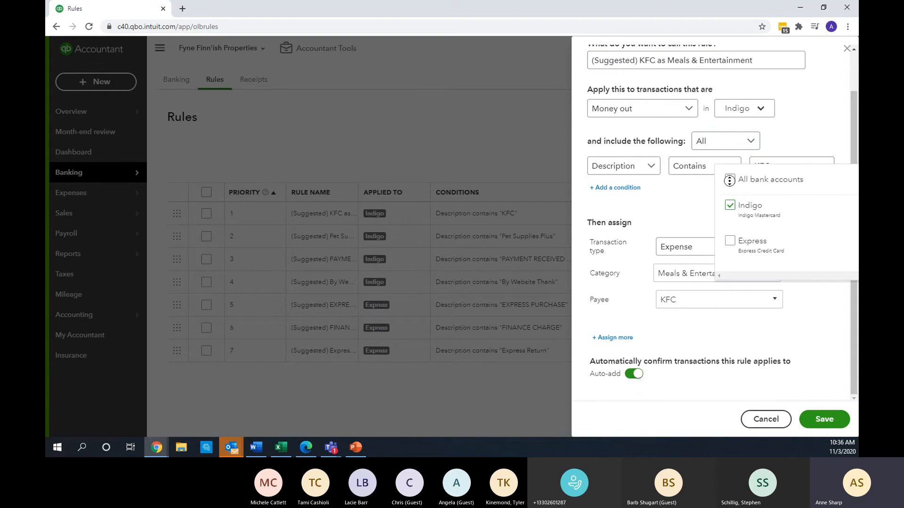
left_click(824, 418)
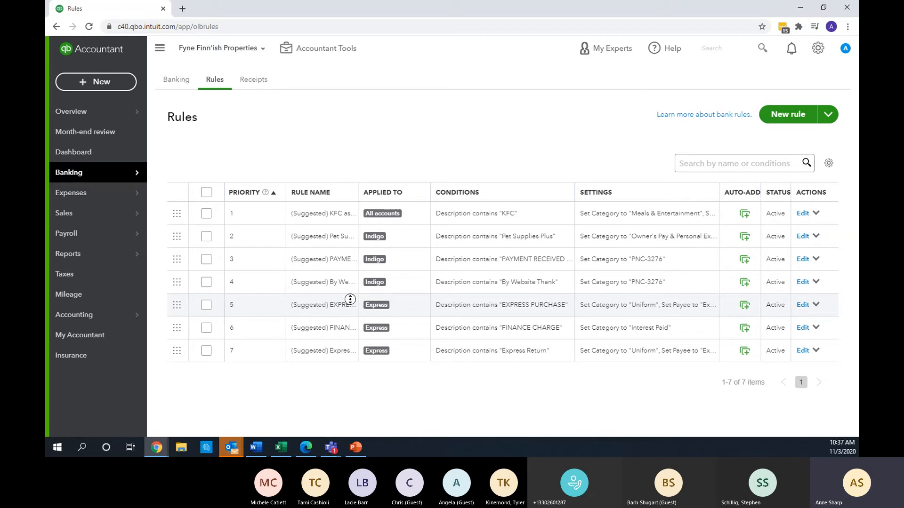
Open the My Accountant page and view its shared documents.
left_click(100, 337)
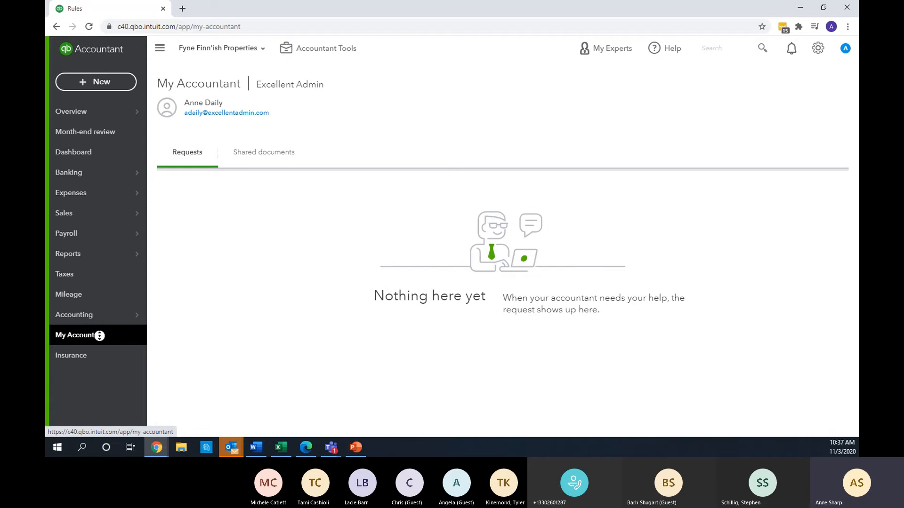
left_click(250, 152)
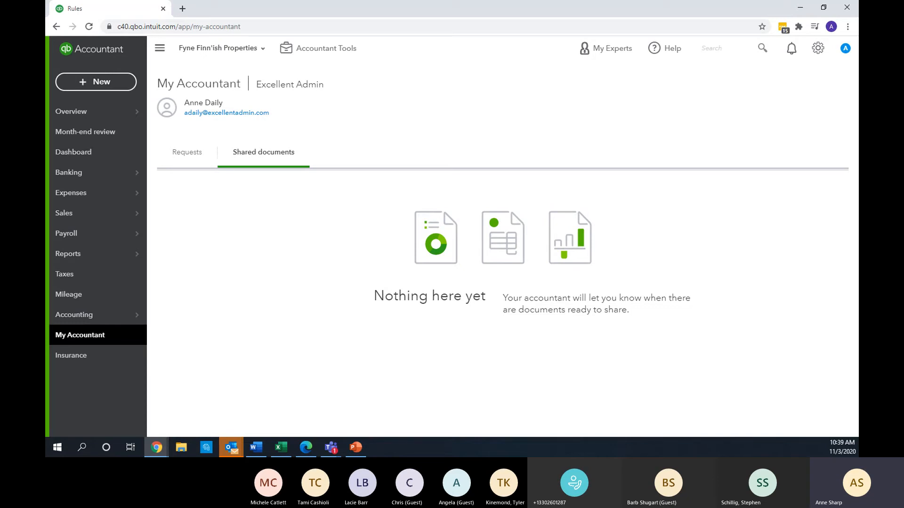
key("alt+Tab")
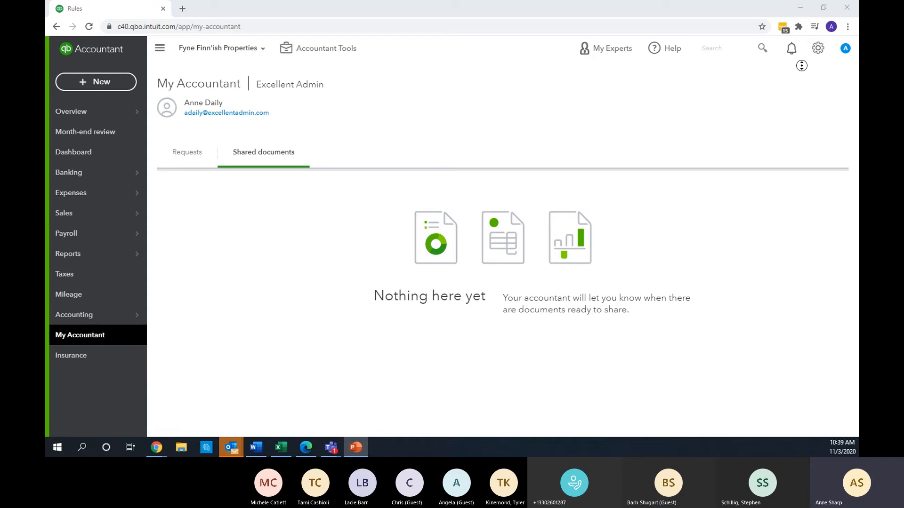
Switch to the One Of A Kind Pet Rescue client company and display its settings, lists and tools options.
left_click(247, 46)
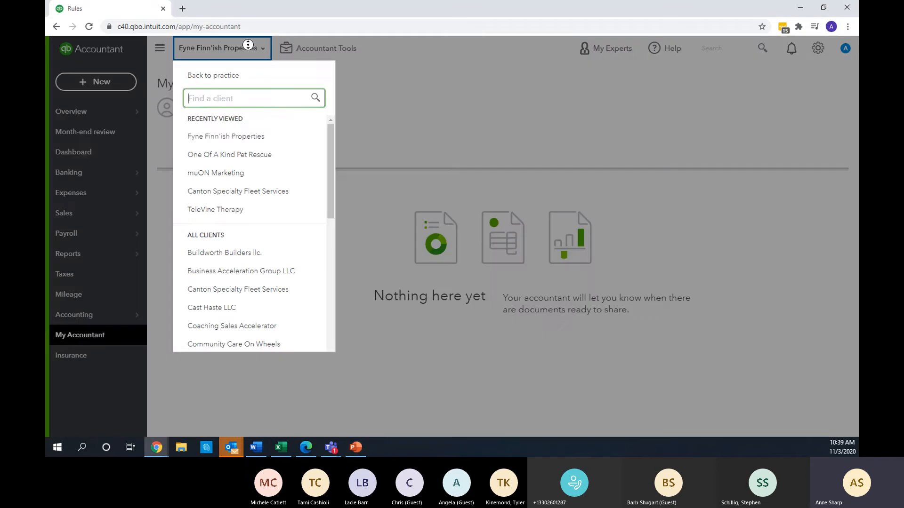
left_click(224, 155)
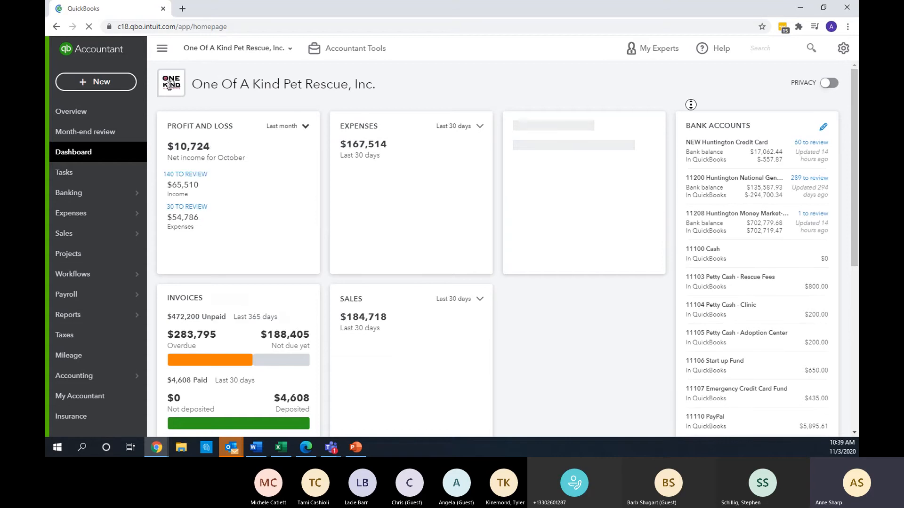
left_click(816, 50)
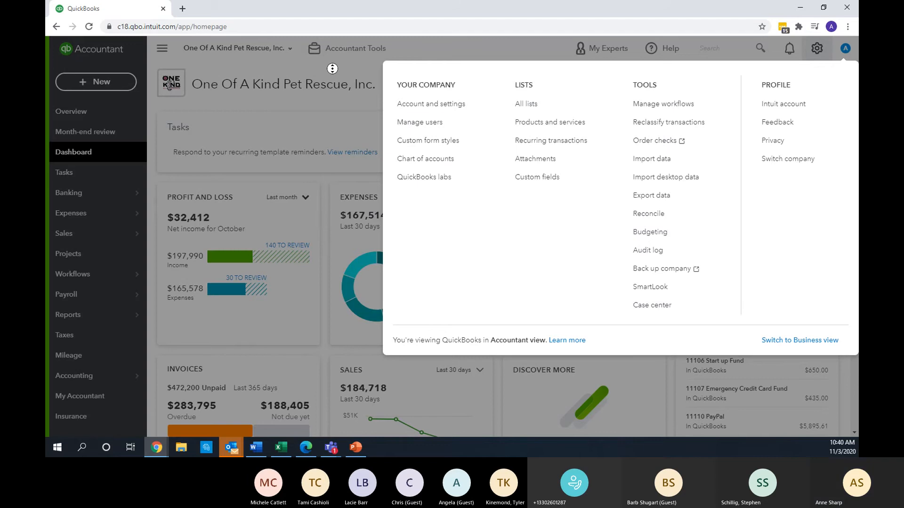
Display the accountant tools options and search the company for "project".
left_click(312, 47)
left_click(312, 47)
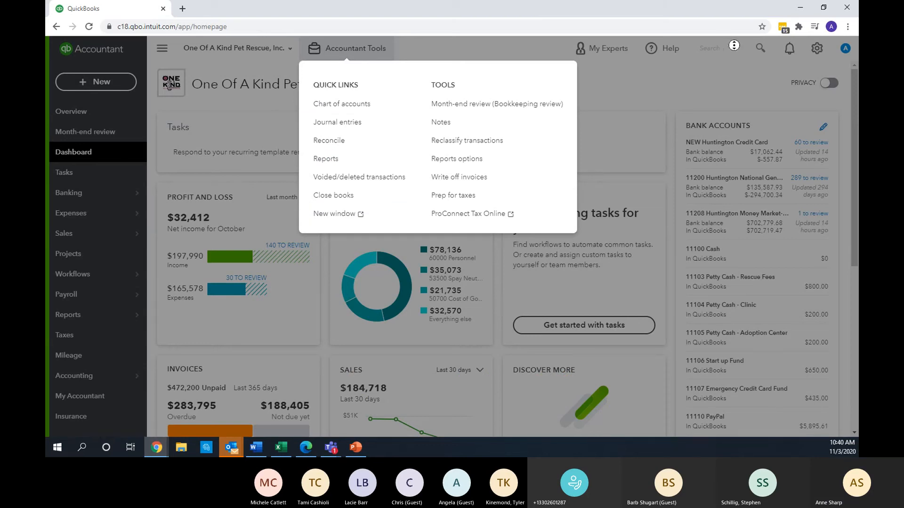
left_click(750, 49)
type("projects")
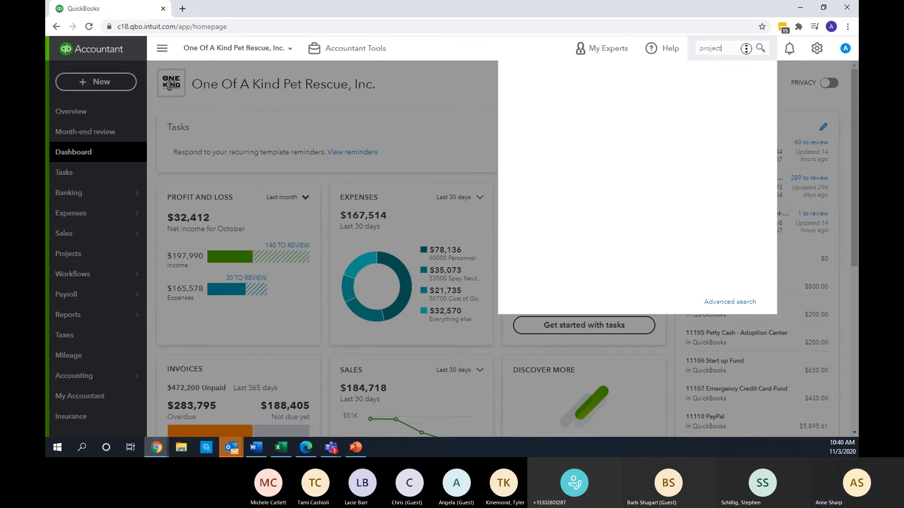
key("Return")
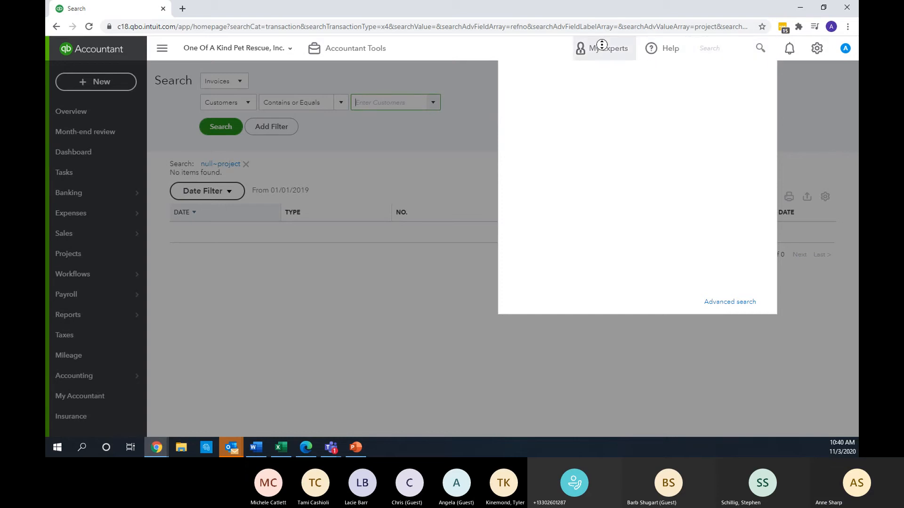
Check the settings options for projects, and view the company's Tasks and Projects pages.
left_click(818, 42)
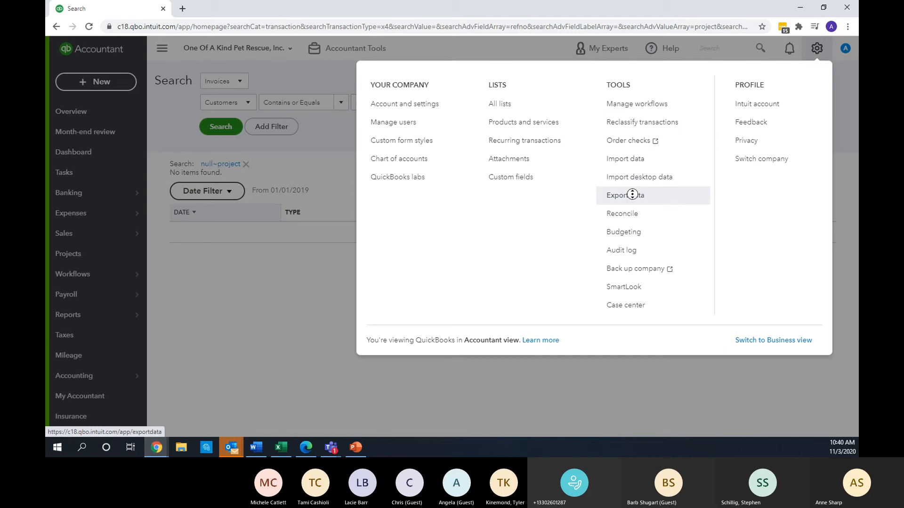
left_click(75, 173)
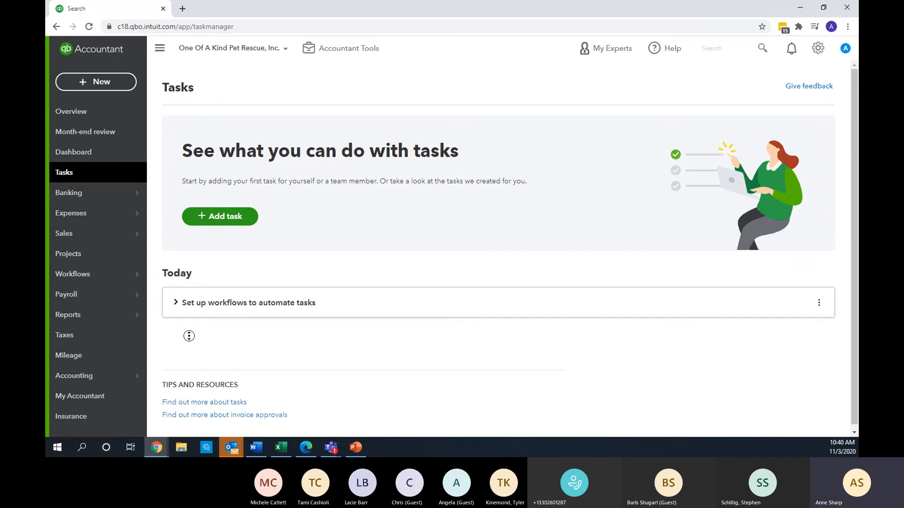
mouse_move(108, 196)
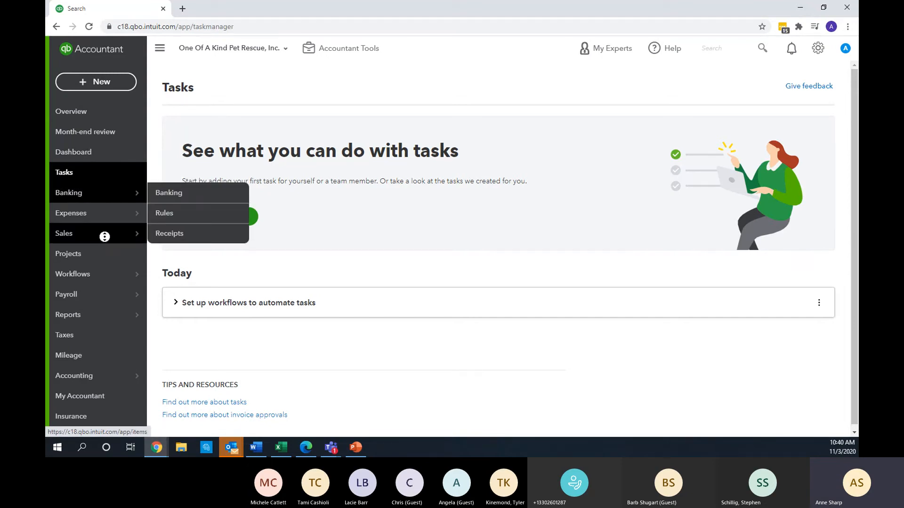
mouse_move(110, 217)
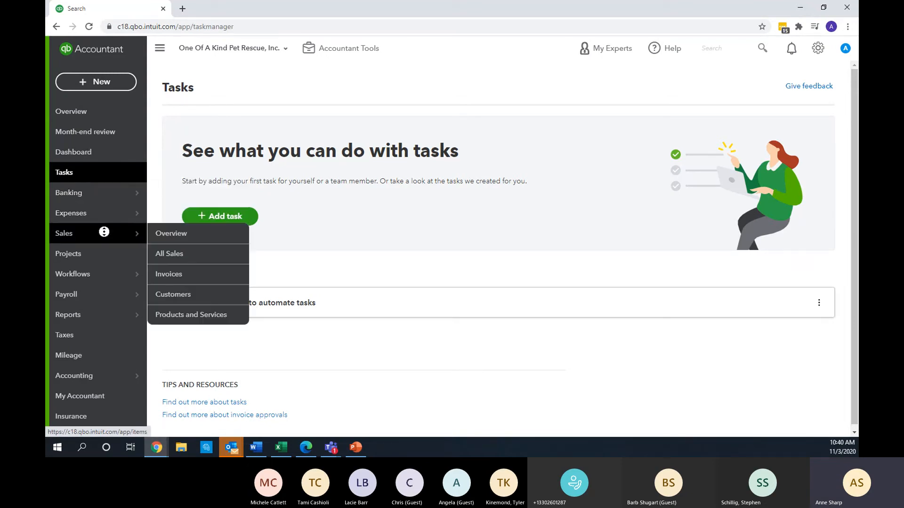
left_click(112, 259)
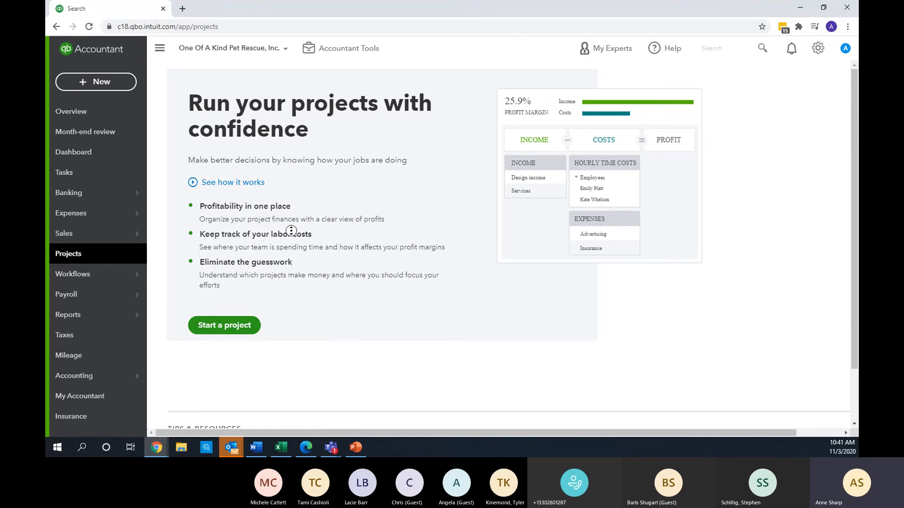
Switch to the Fyne Finn'ish Properties client company to check its navigation options.
left_click(274, 48)
left_click(240, 154)
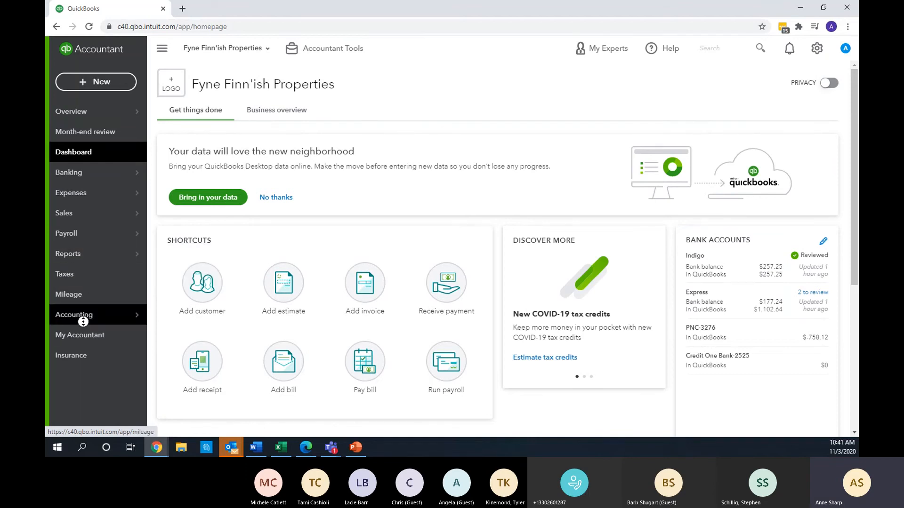
Switch back to the One Of A Kind Pet Rescue company and open its Projects page.
left_click(249, 48)
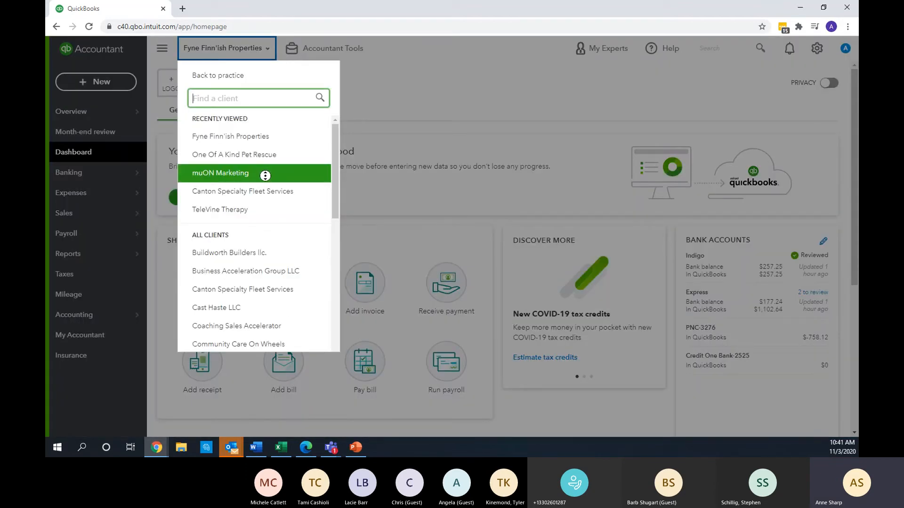
left_click(263, 155)
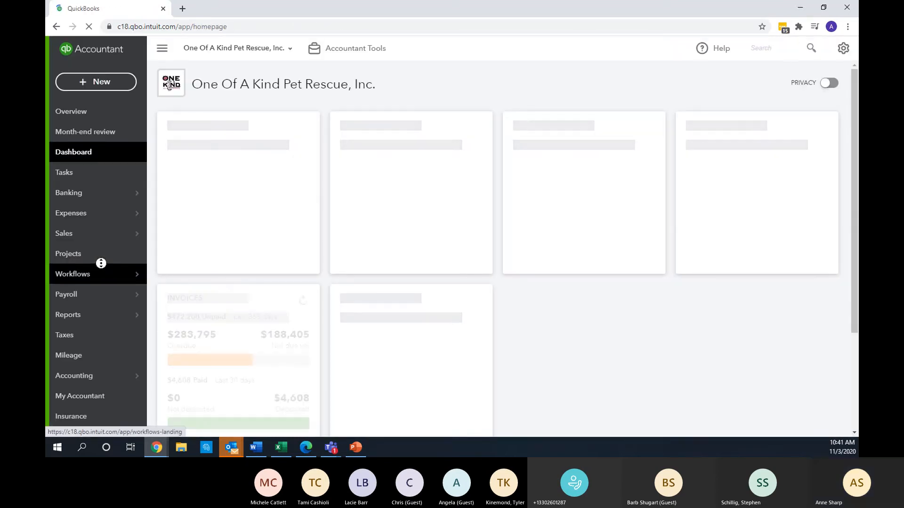
left_click(98, 258)
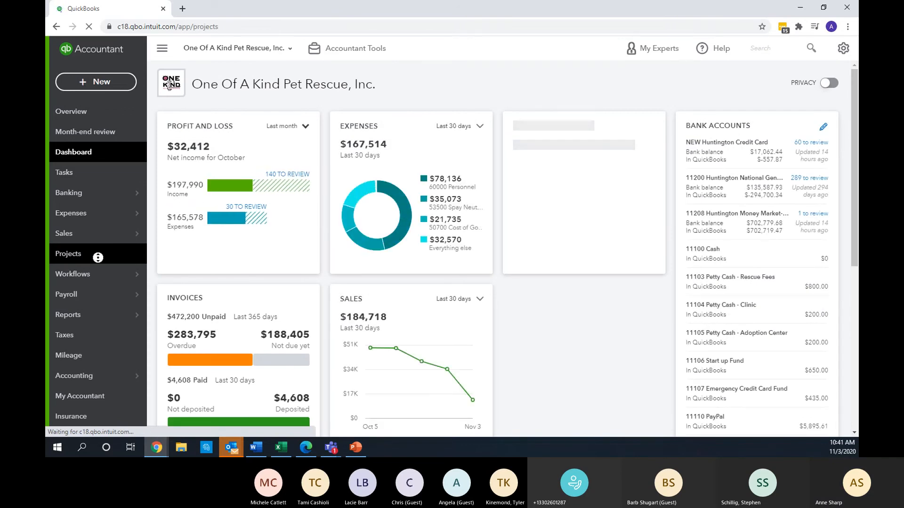
Start a new project named Training and display the customers it can be assigned to.
mouse_move(117, 218)
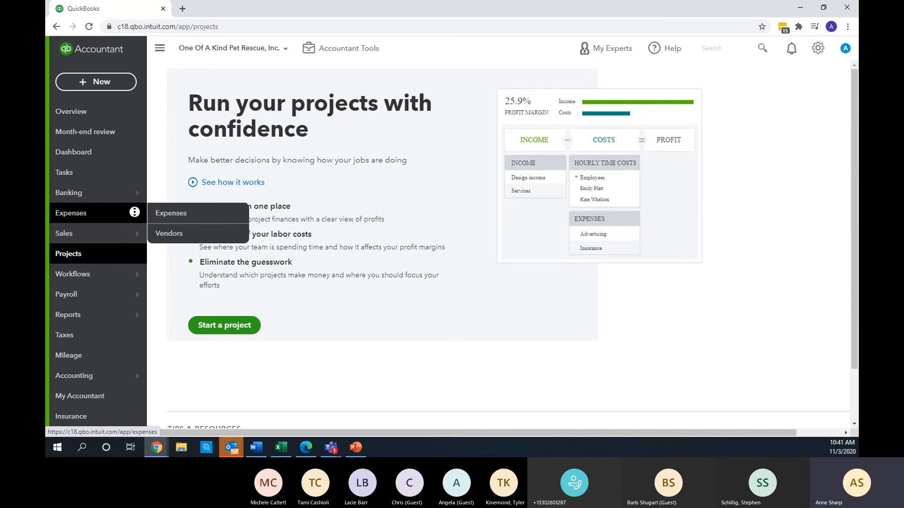
left_click(241, 325)
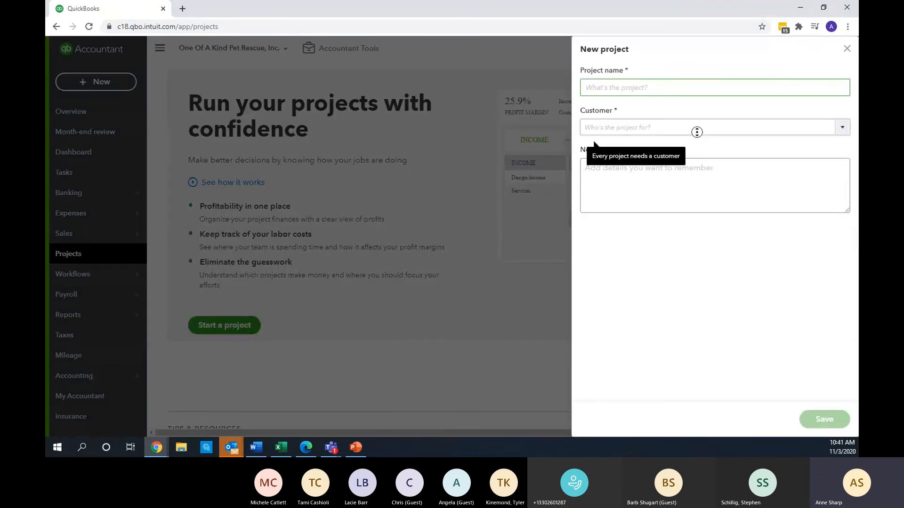
type("Training")
left_click(846, 125)
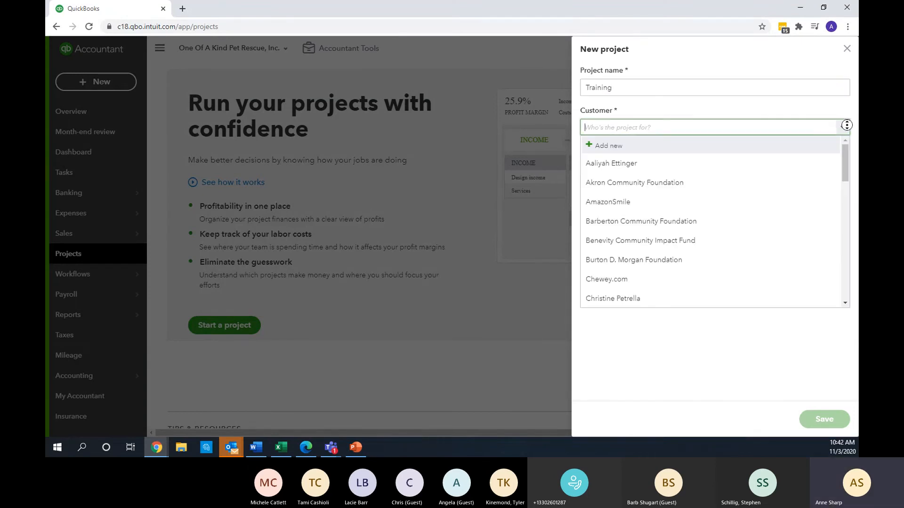
type("Bell")
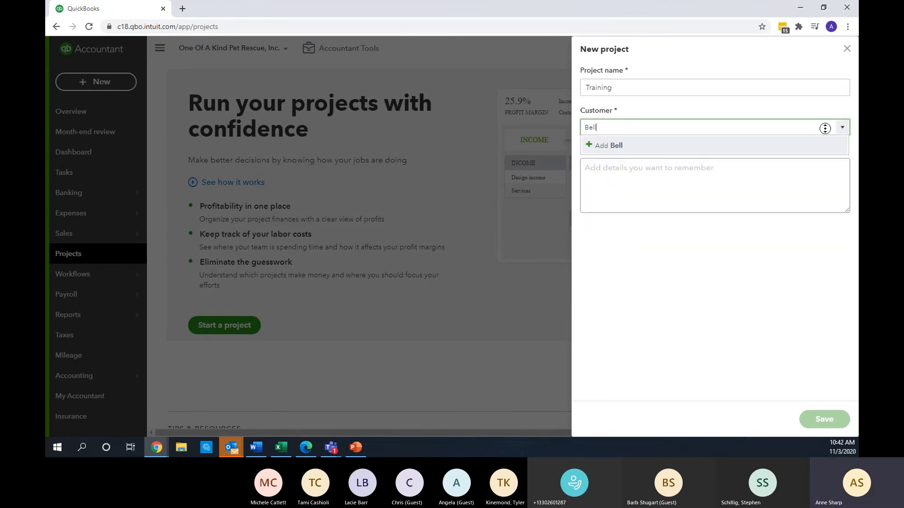
key("BackSpace")
key("BackSpace")
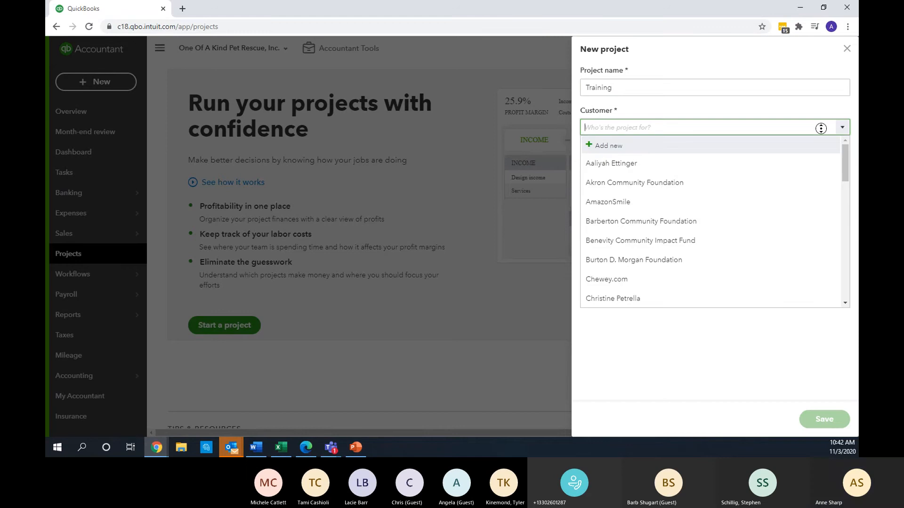
type("Excellent Admin")
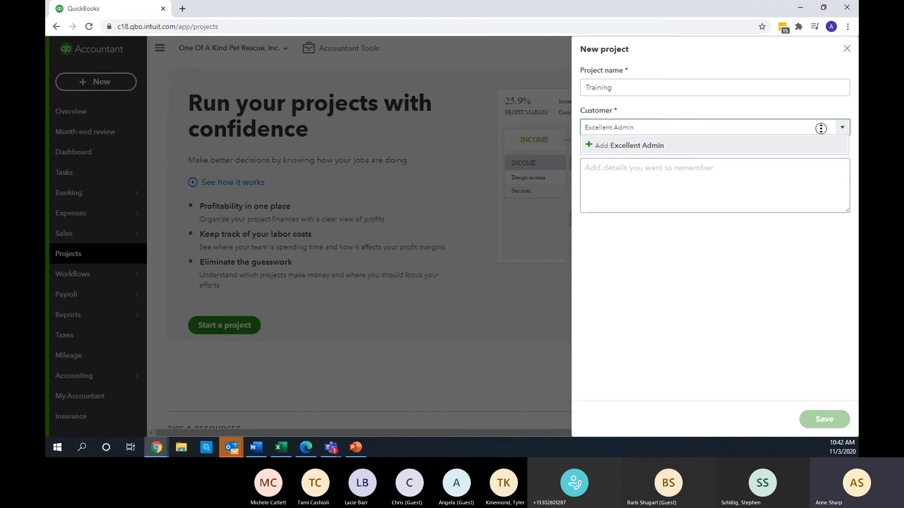
left_click_drag(820, 128, 609, 126)
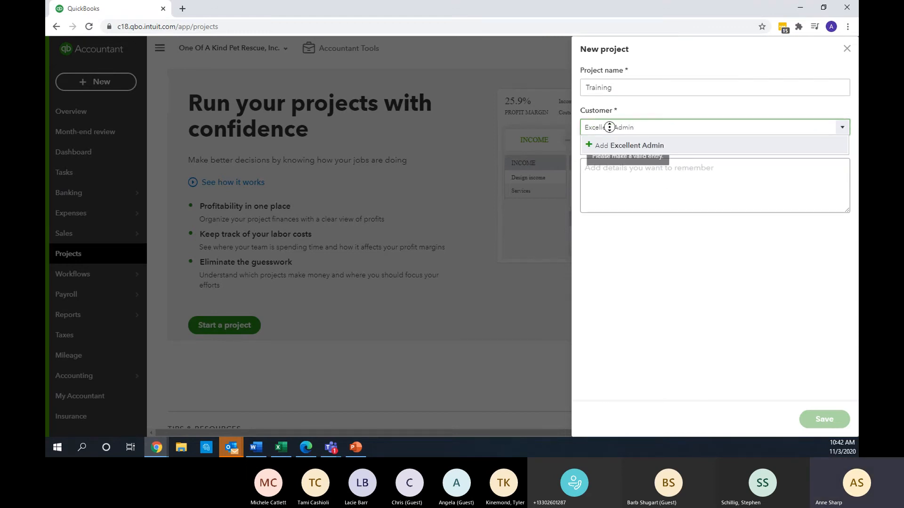
key("BackSpace")
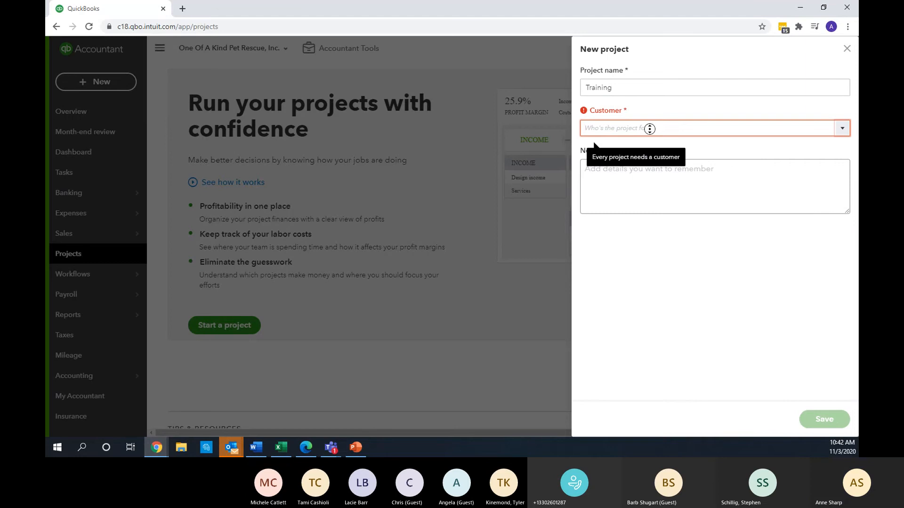
Add Excellent Admin as a new customer for the Training project and save the project, dismissing the introductory tour.
type("Excel")
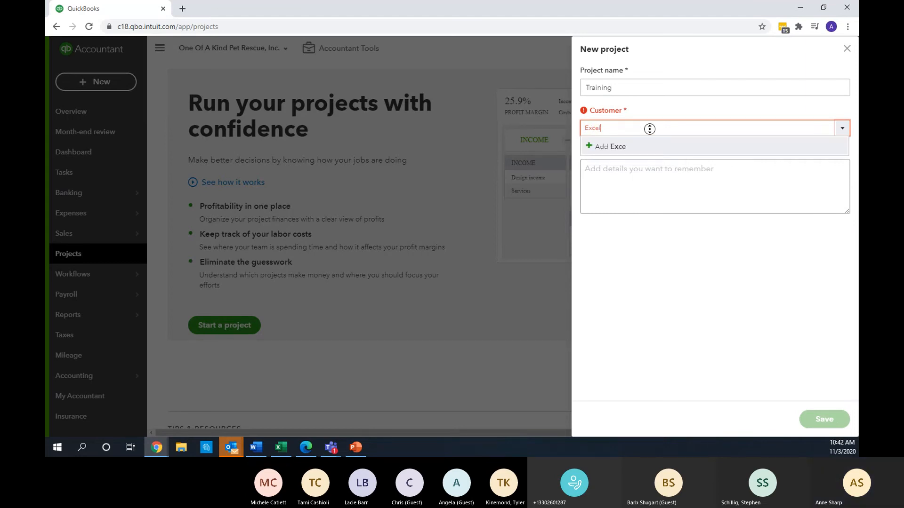
type("lent Admin")
left_click(611, 147)
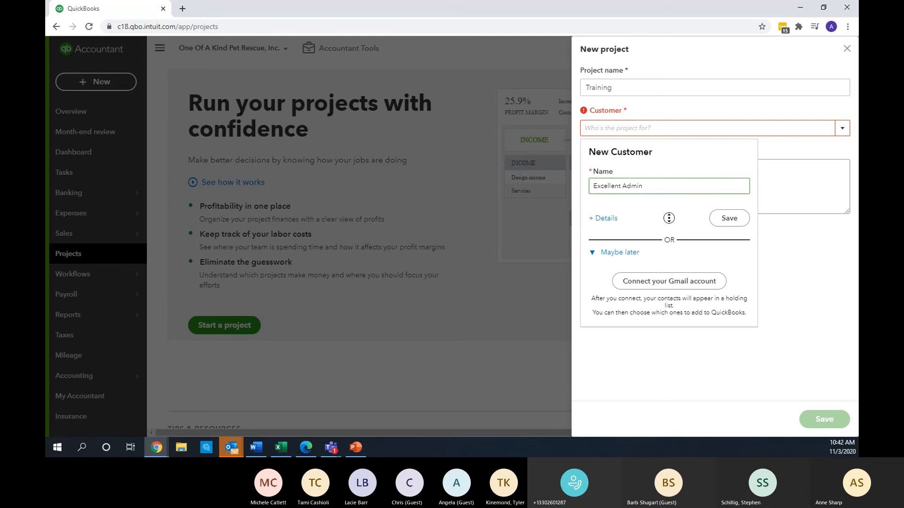
left_click(729, 219)
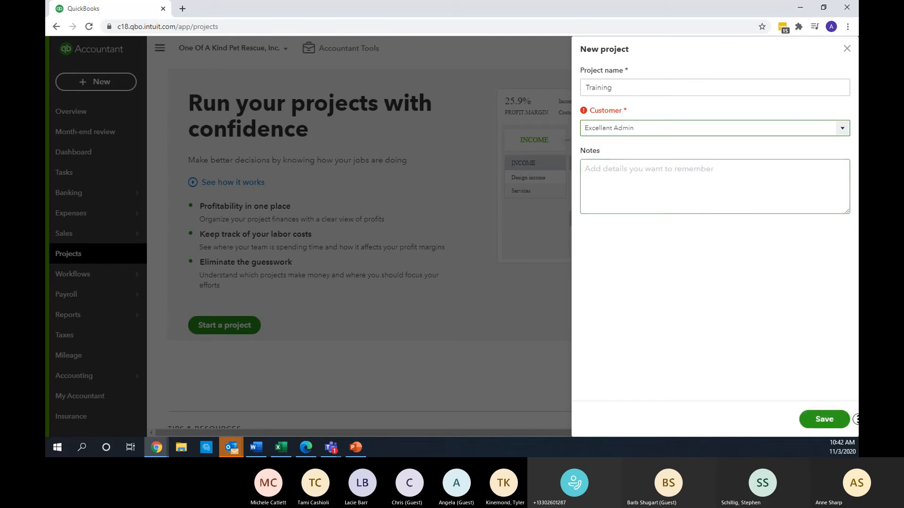
left_click(821, 419)
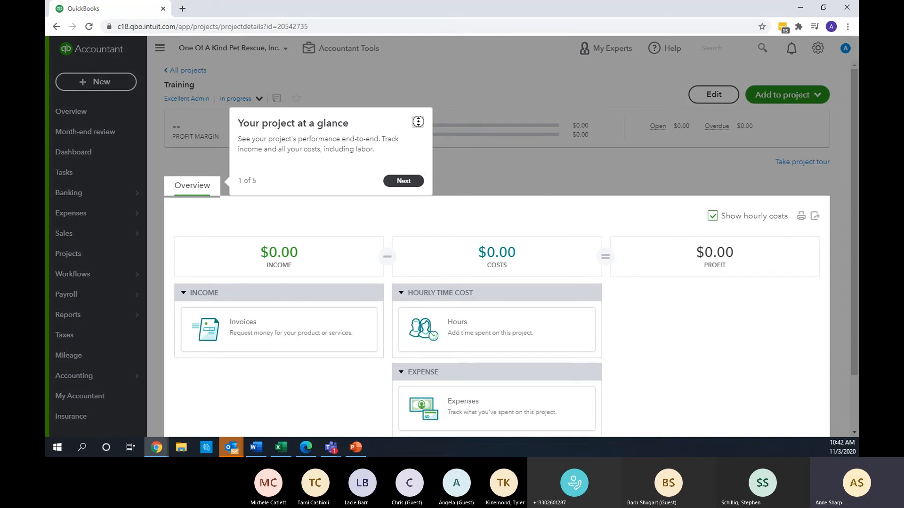
left_click(421, 122)
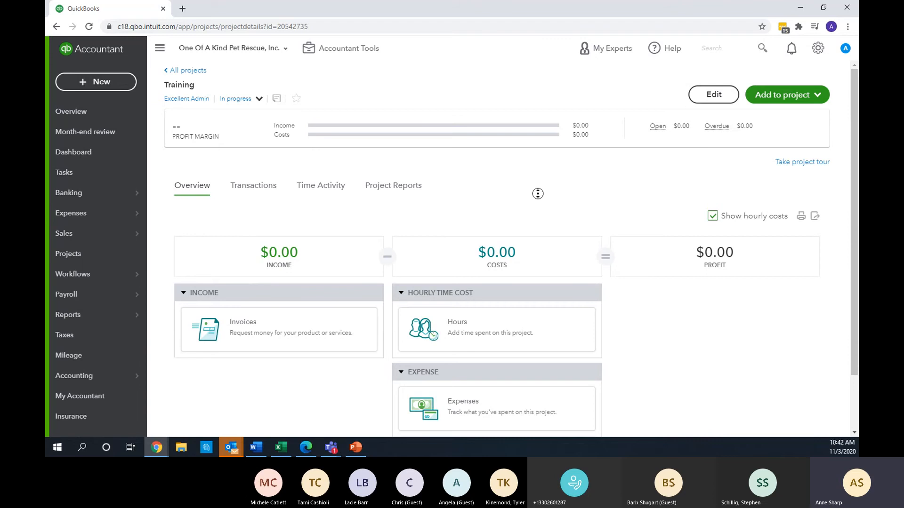
Open a new invoice from the Training project, examine how the project is listed under its customer, and close the invoice.
left_click(306, 333)
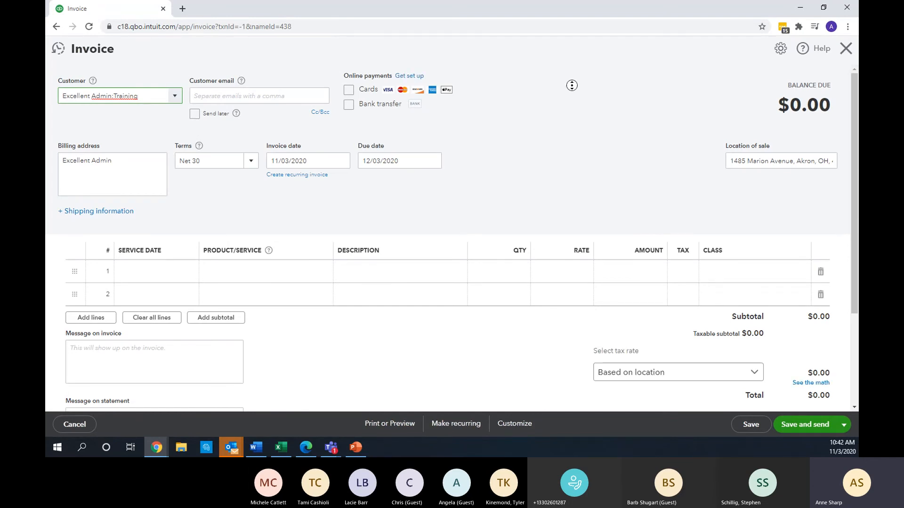
left_click(174, 95)
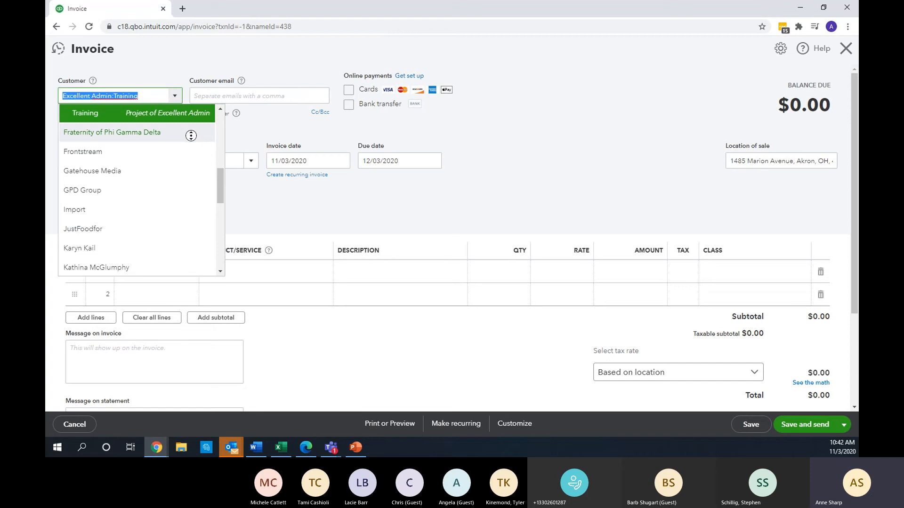
scroll(220, 109, "up", 1)
scroll(219, 109, "up", 1)
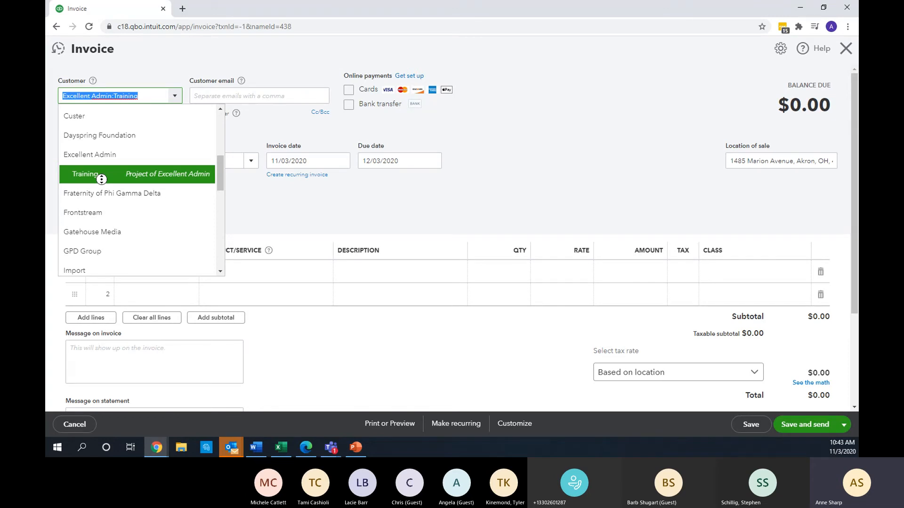
left_click(851, 47)
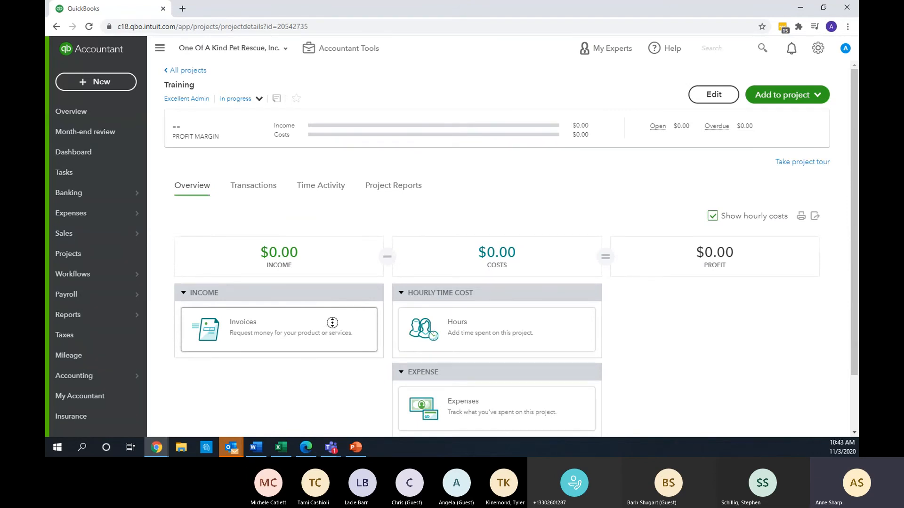
Open a new time activity from the Training project, check its name and customer/project fields, and close it.
left_click(491, 341)
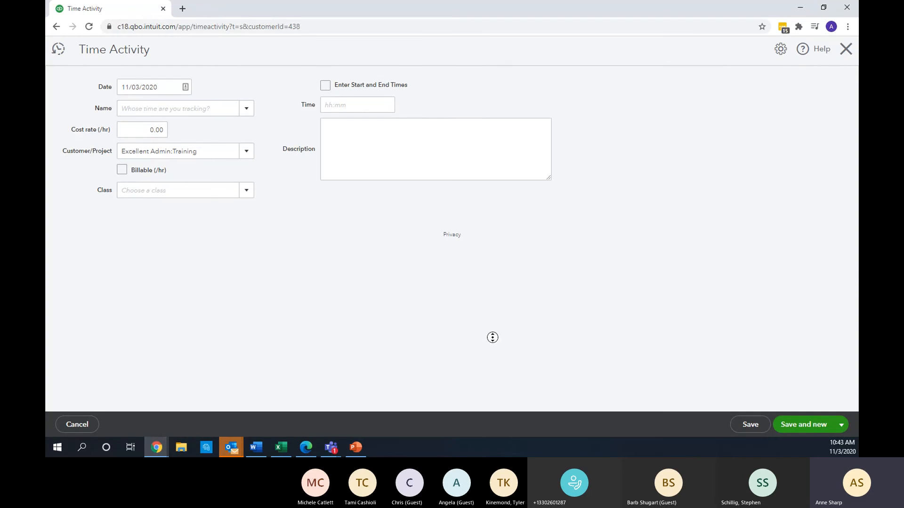
left_click(253, 104)
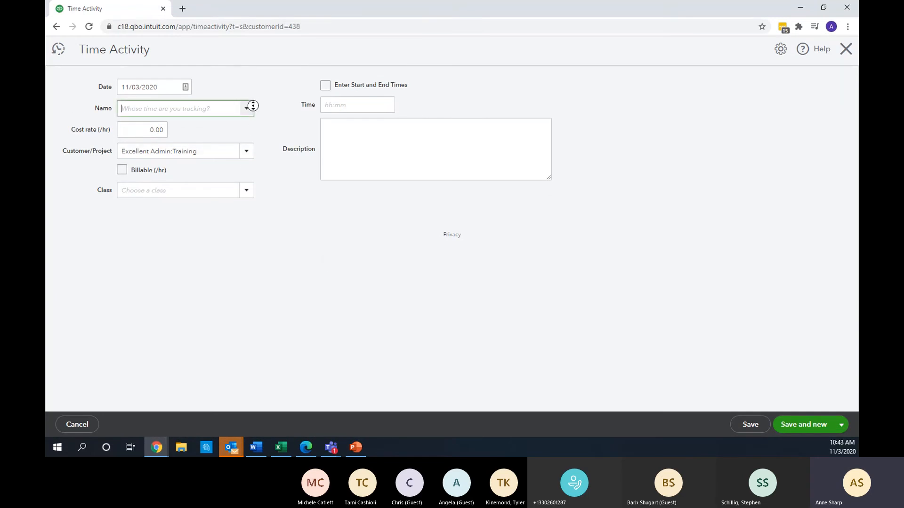
left_click(192, 149)
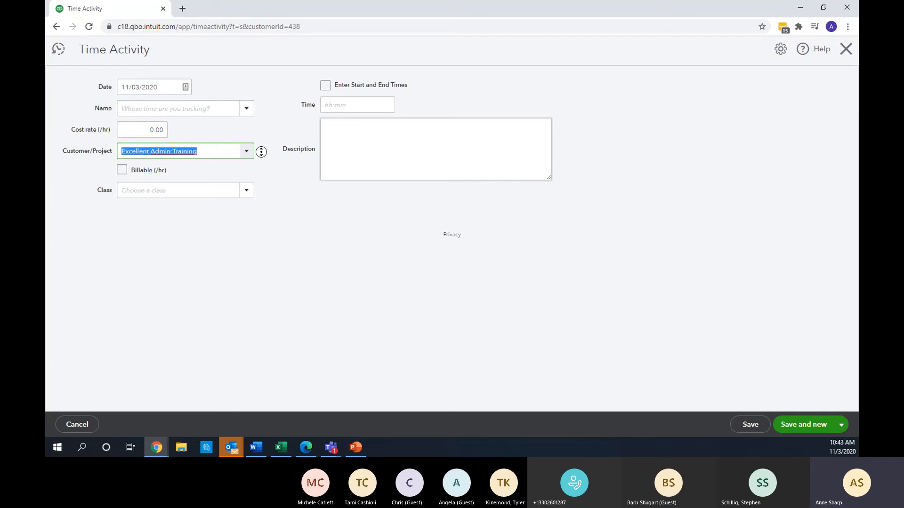
left_click(852, 52)
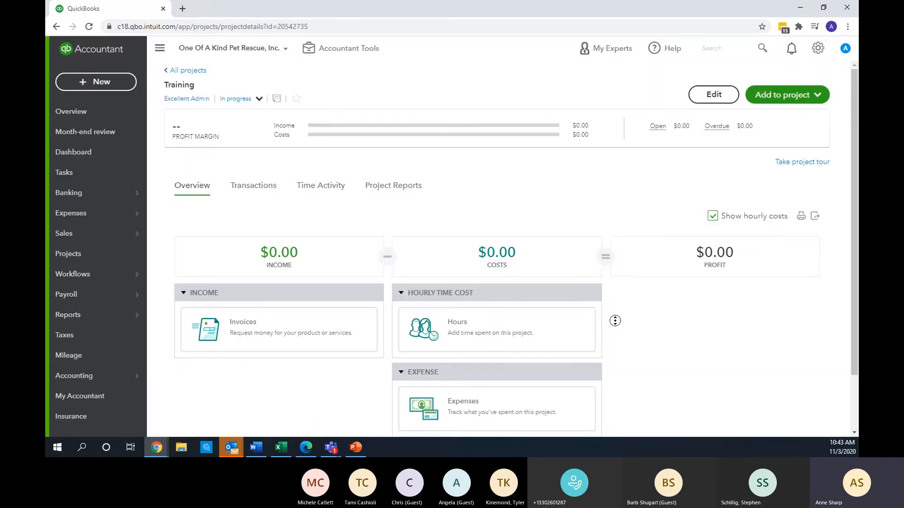
Open a new expense from the Training project, check the billable and customer/project fields on its category lines, and leave without saving.
left_click(561, 410)
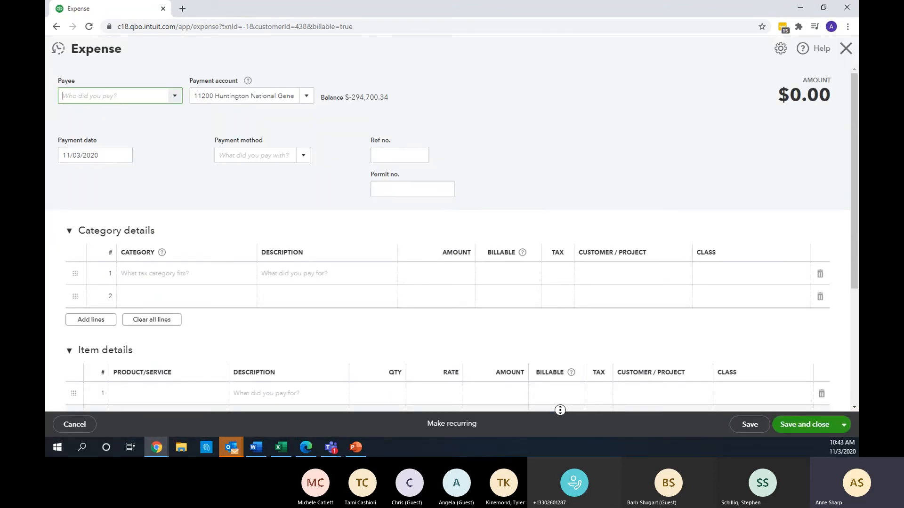
left_click(662, 274)
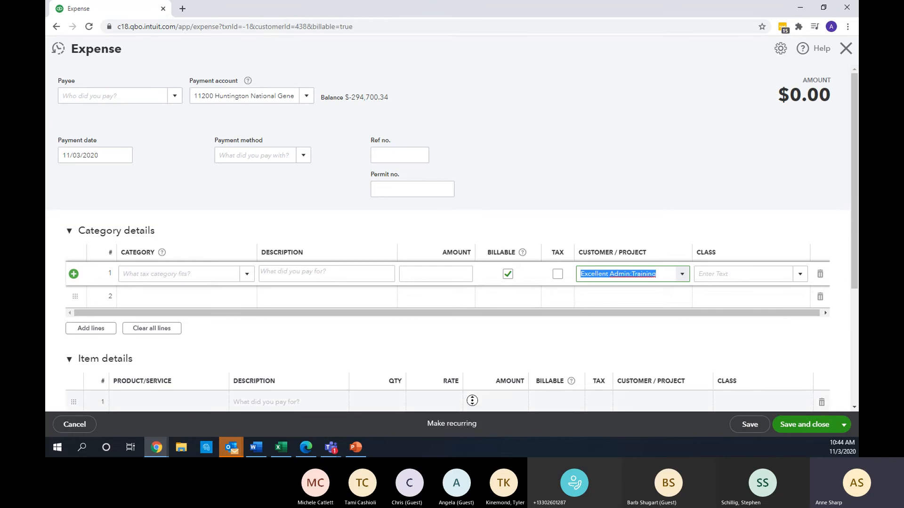
left_click(748, 349)
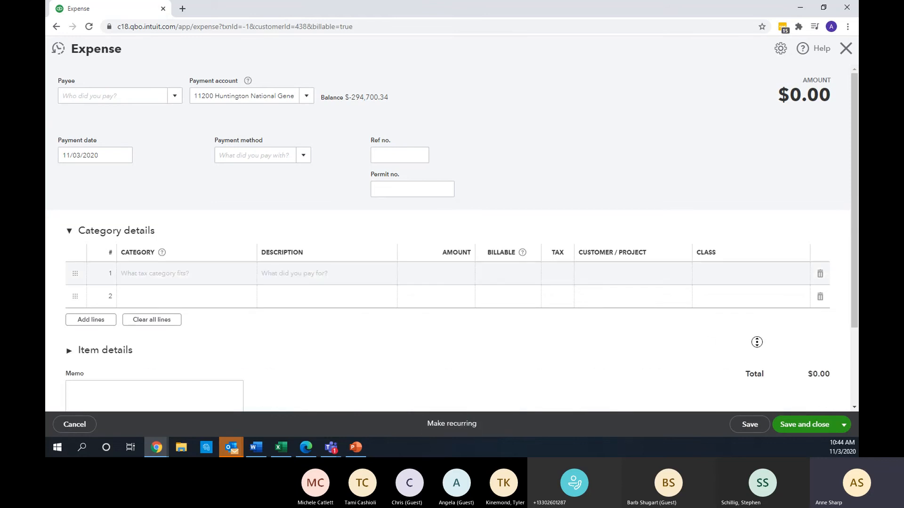
scroll(852, 222, "down", 2)
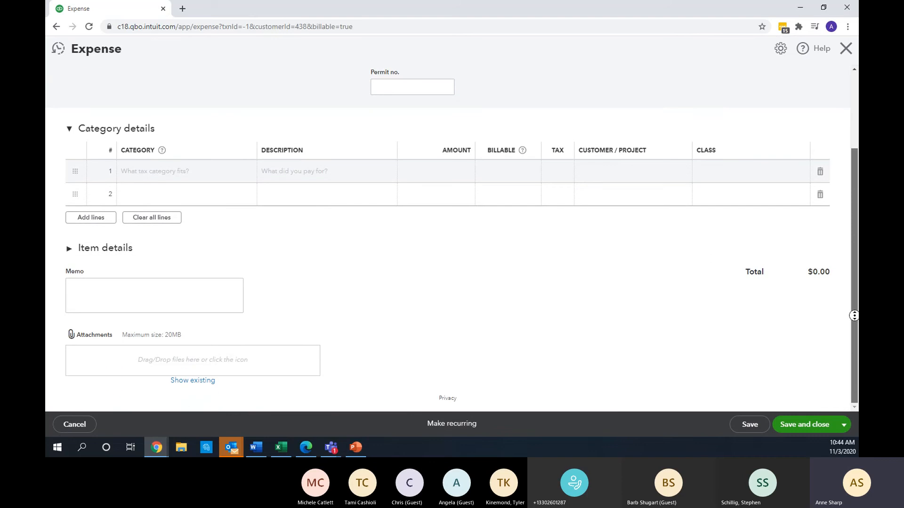
left_click(578, 174)
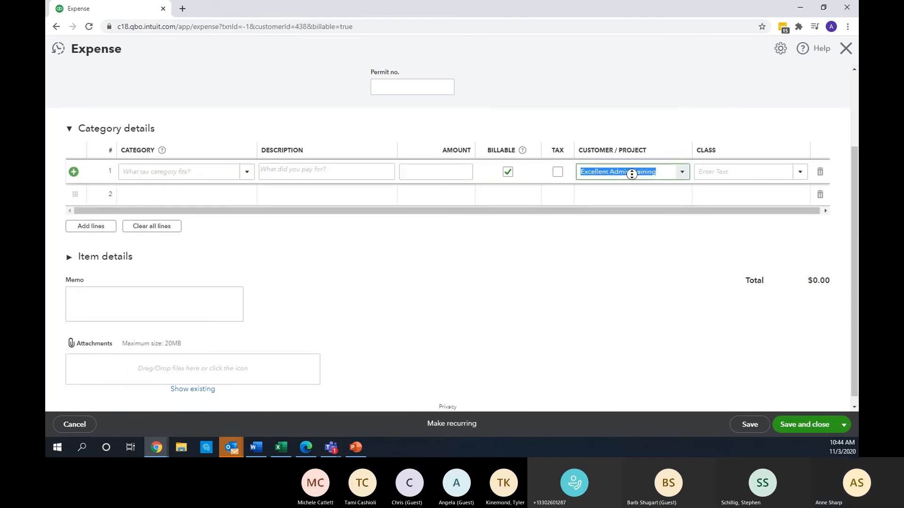
left_click(637, 201)
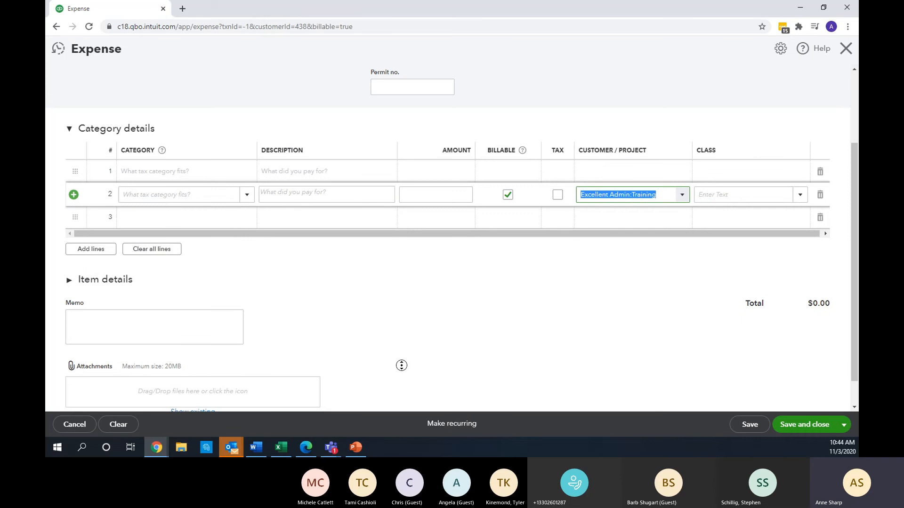
scroll(854, 214, "down", 1)
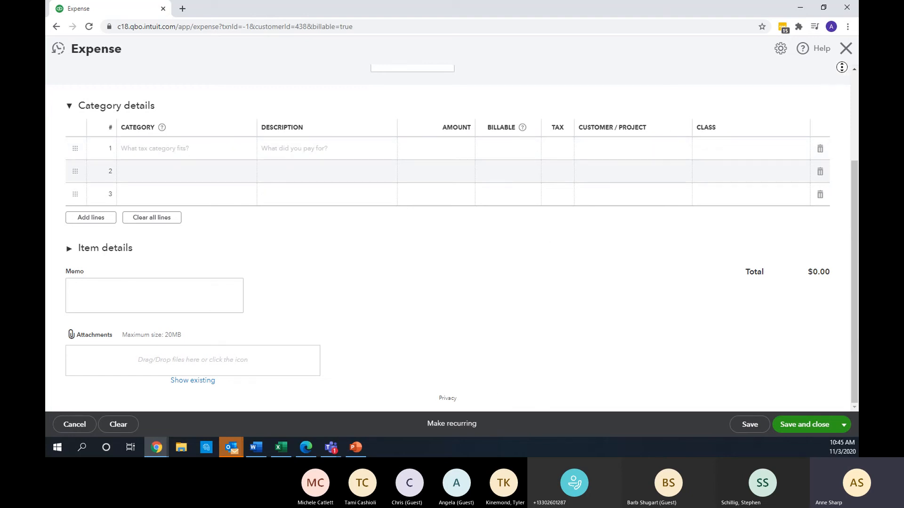
left_click(847, 48)
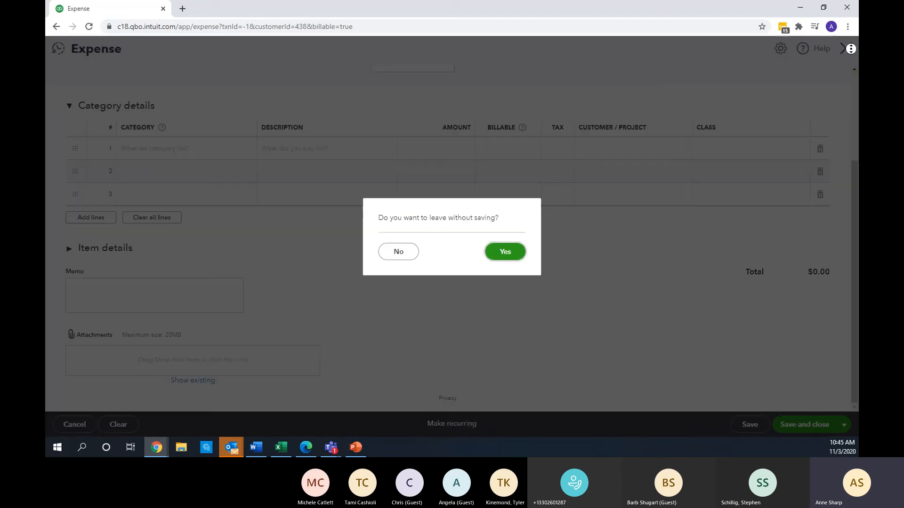
left_click(505, 252)
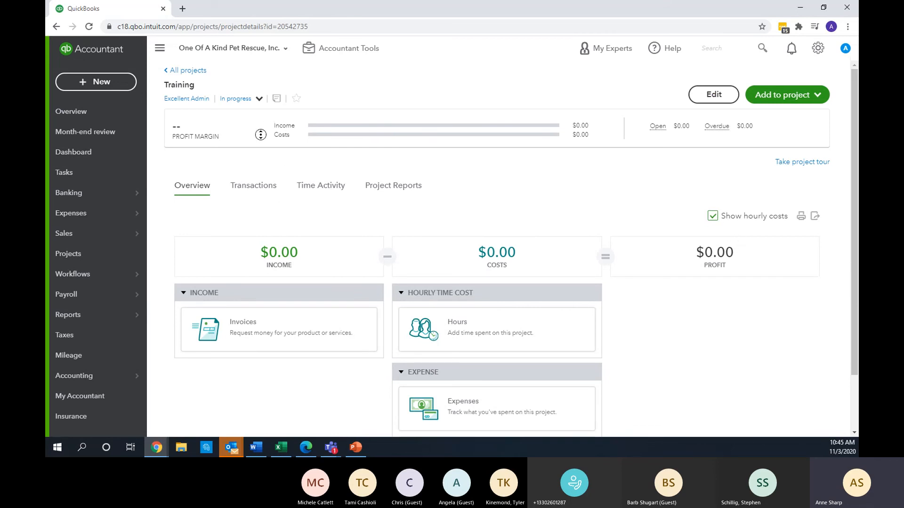
Examine the Training project's status options, its transactions list and its available project reports.
left_click(256, 99)
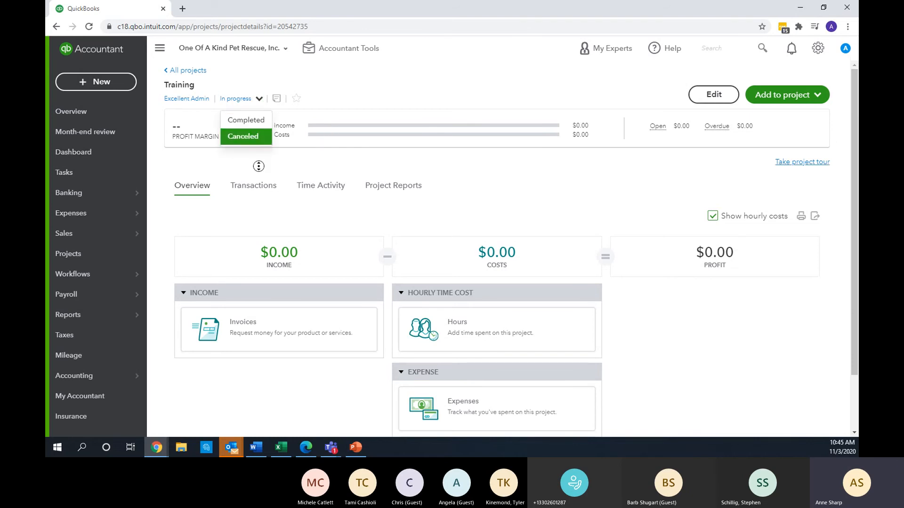
left_click(256, 189)
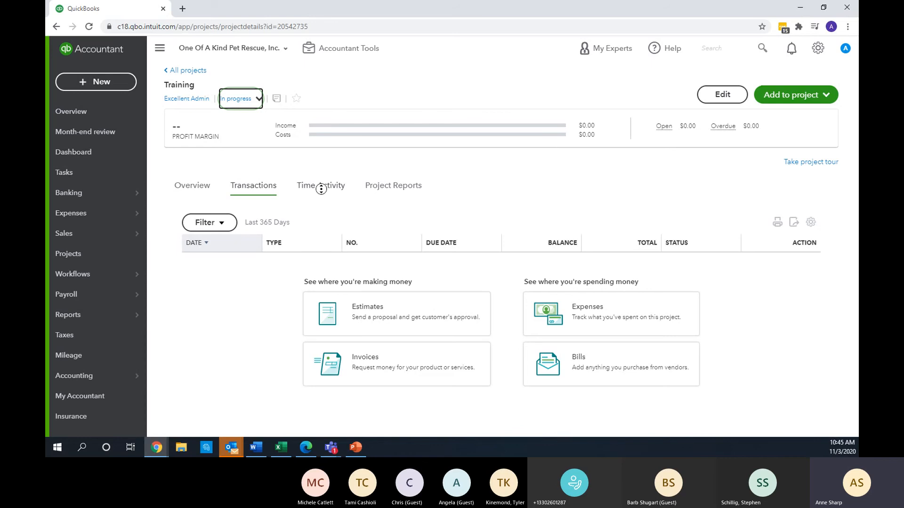
left_click(415, 186)
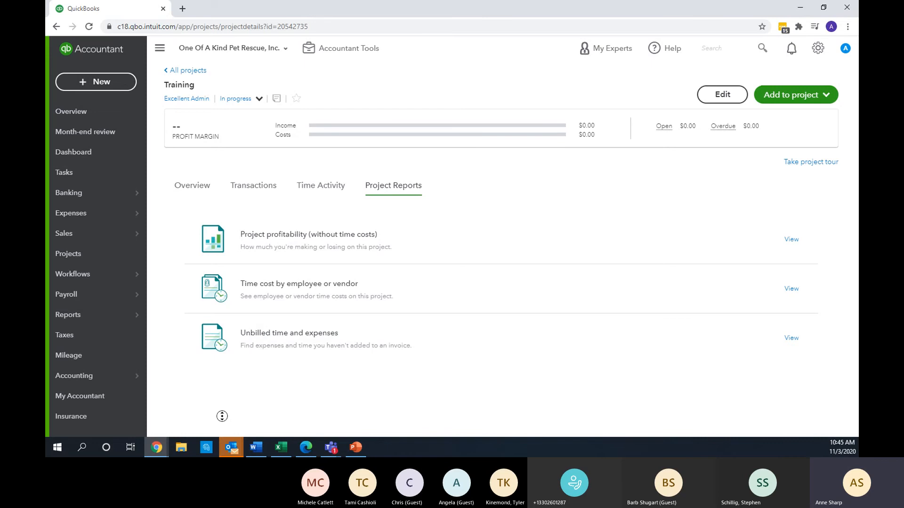
Search the web for "quickbooks online packages" in a new browser tab and open the official QuickBooks Online pricing page.
left_click(182, 8)
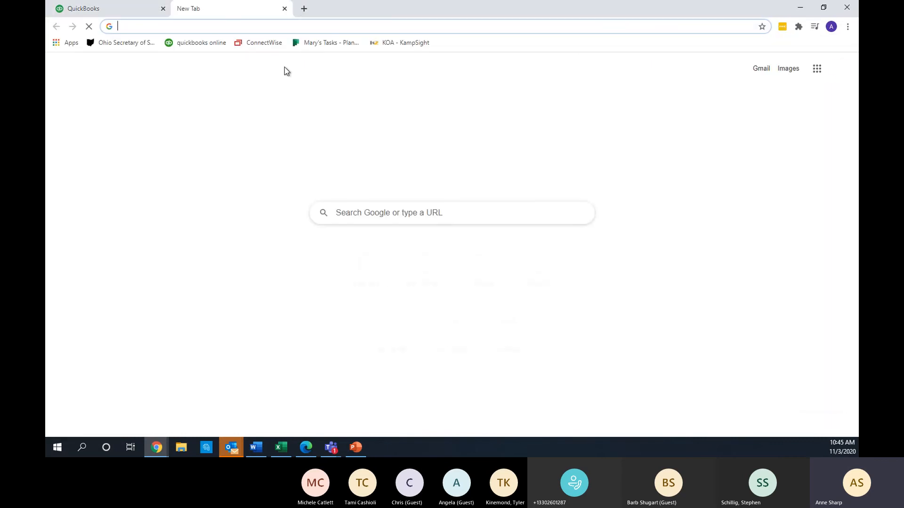
type("q")
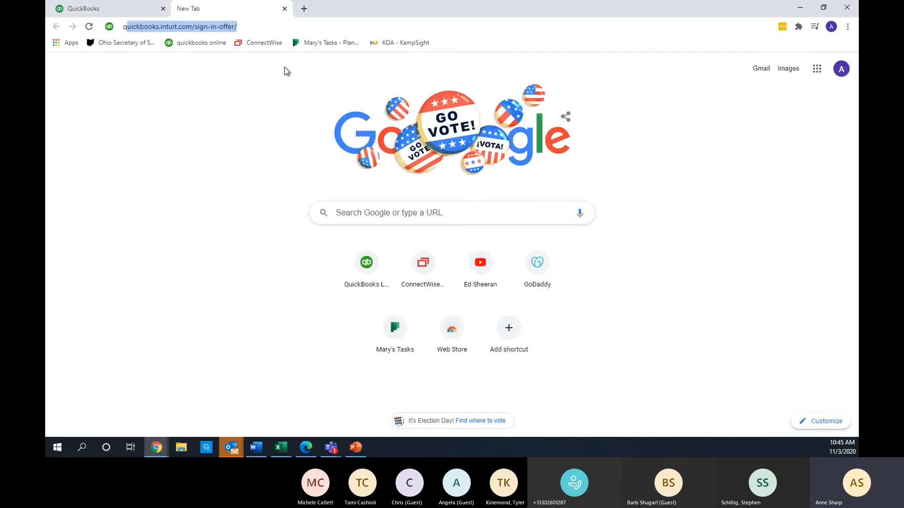
type("uickbooks online pac")
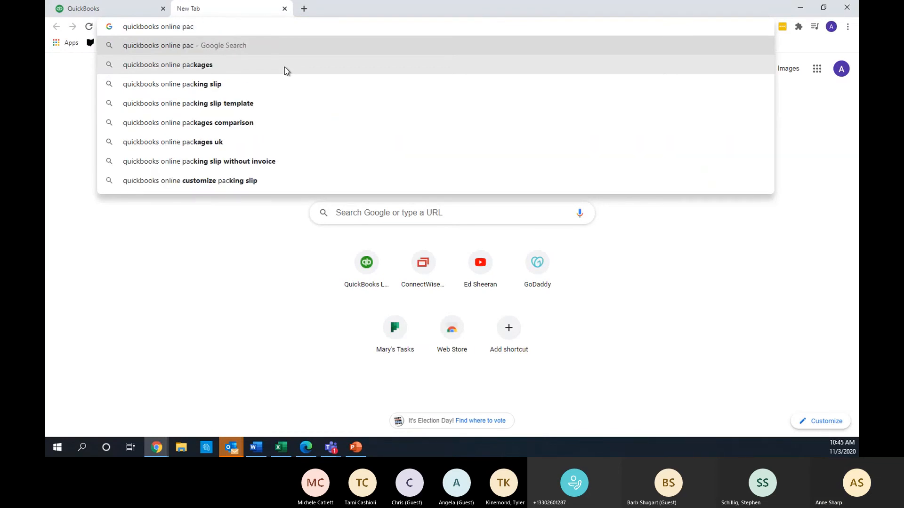
type("kages")
key("Return")
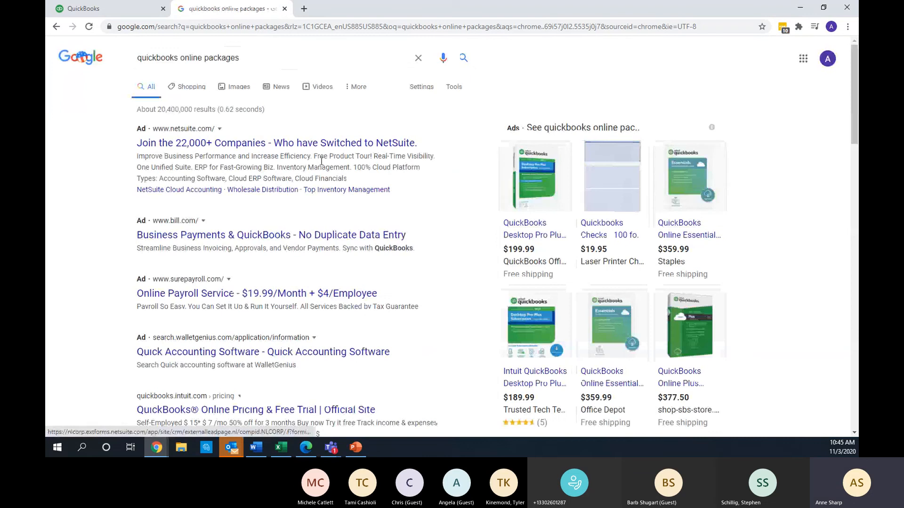
scroll(272, 198, "down", 3)
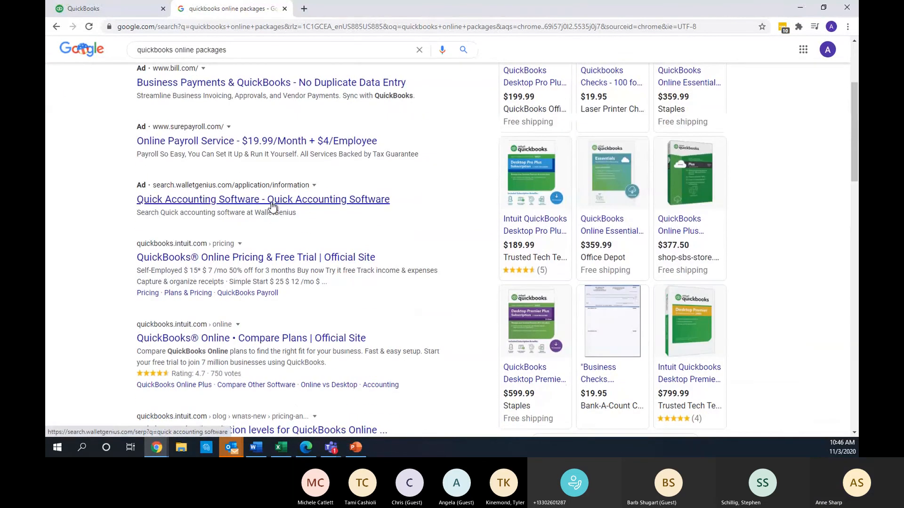
left_click(278, 258)
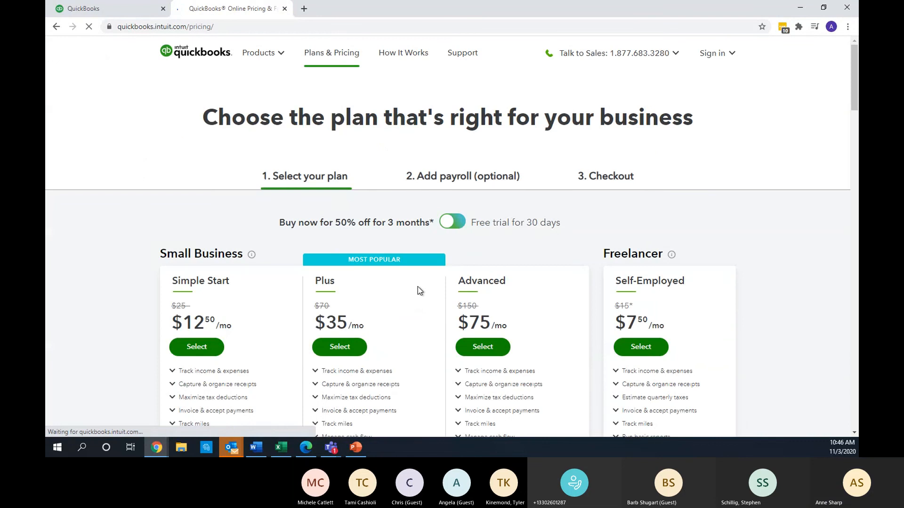
Compare the prices and features of the Simple Start, Plus, Advanced and Self-Employed plans, and close the pricing page.
scroll(417, 287, "down", 3)
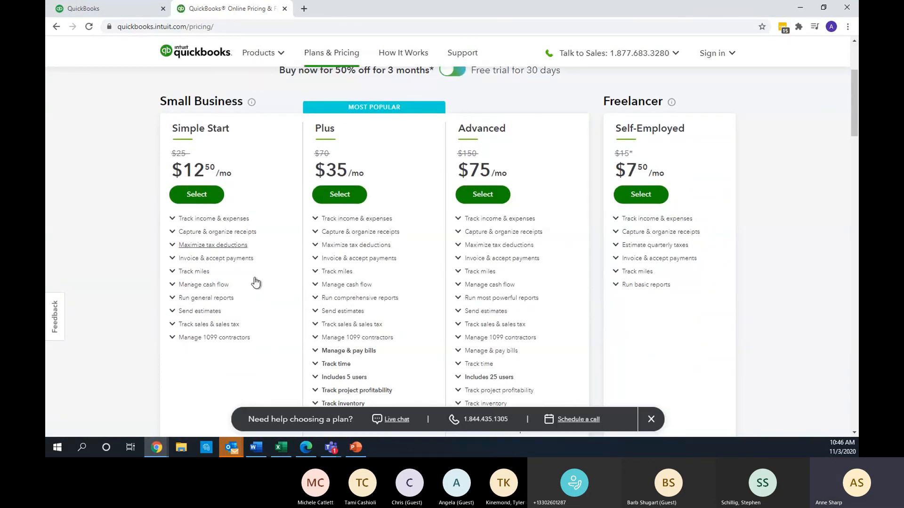
scroll(409, 292, "down", 1)
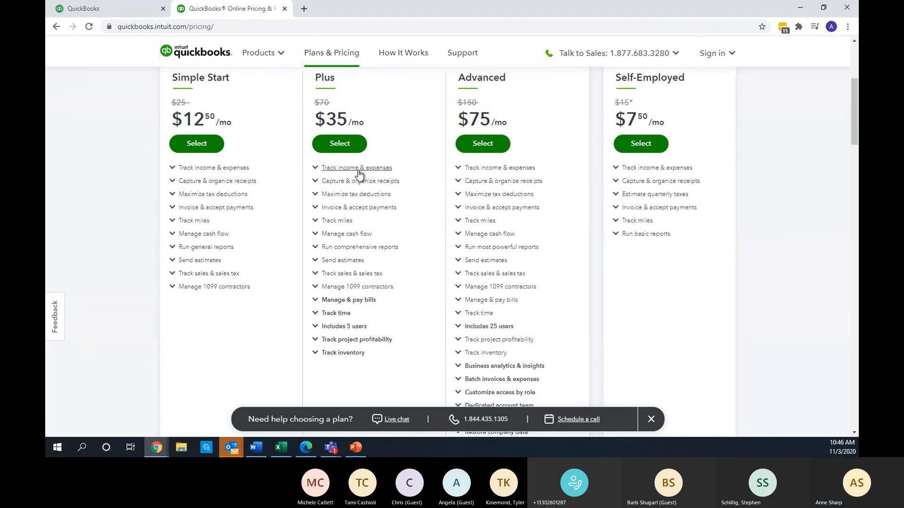
scroll(498, 225, "down", 1)
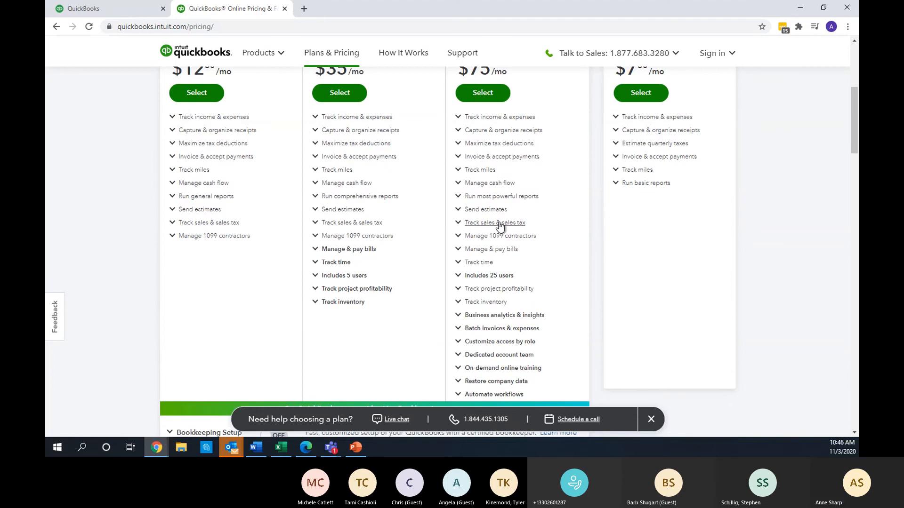
scroll(498, 226, "down", 1)
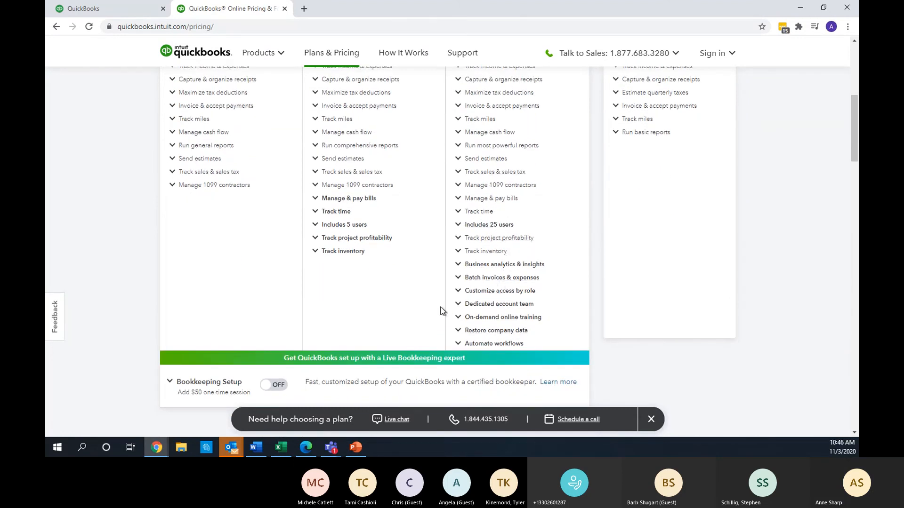
scroll(441, 310, "up", 2)
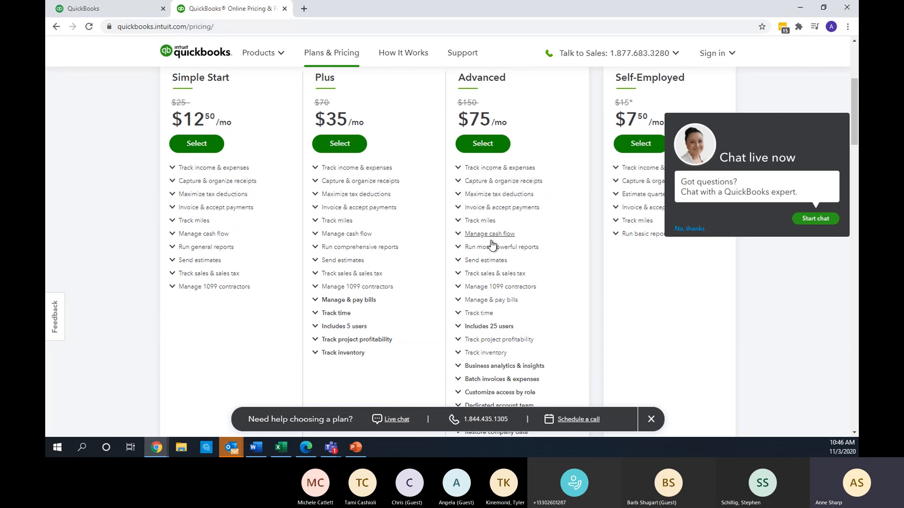
scroll(568, 296, "down", 2)
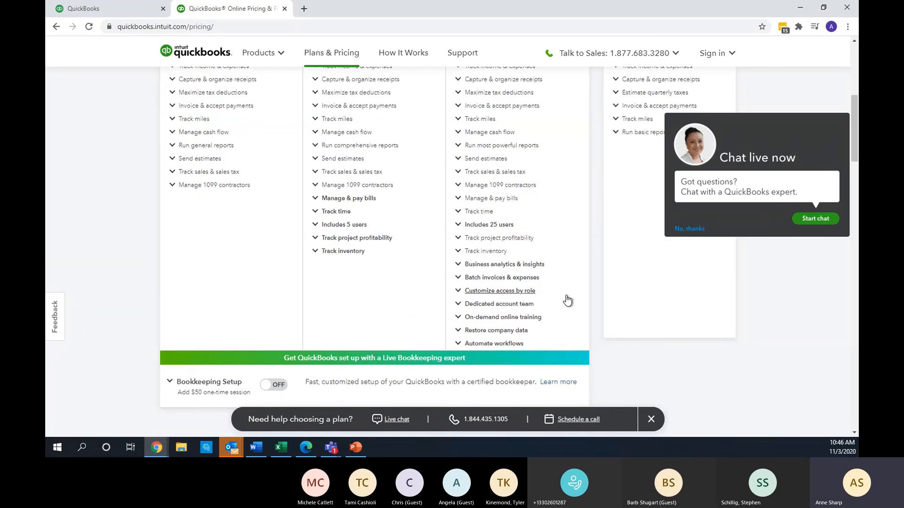
scroll(567, 298, "up", 1)
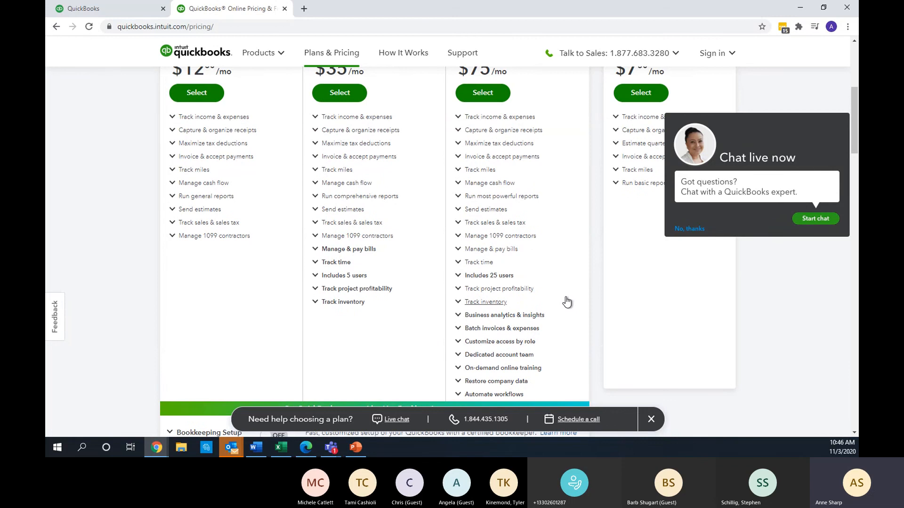
scroll(567, 299, "up", 3)
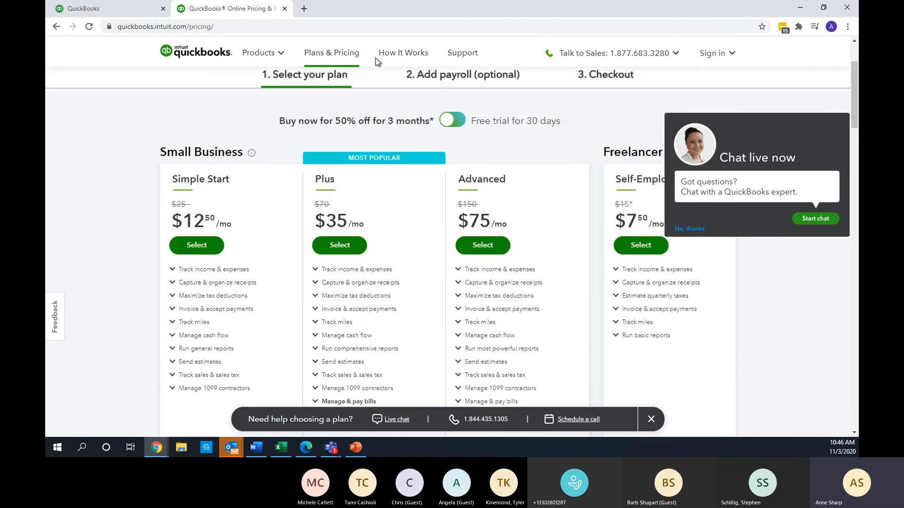
left_click(285, 9)
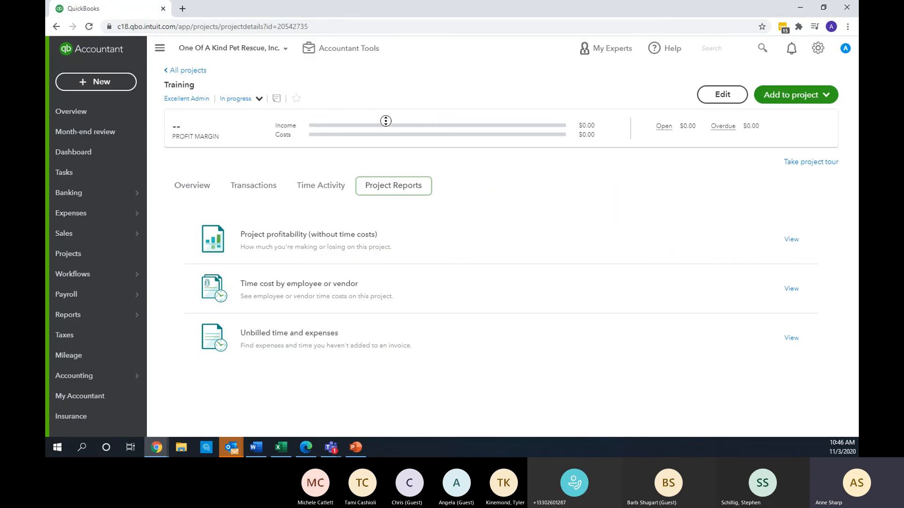